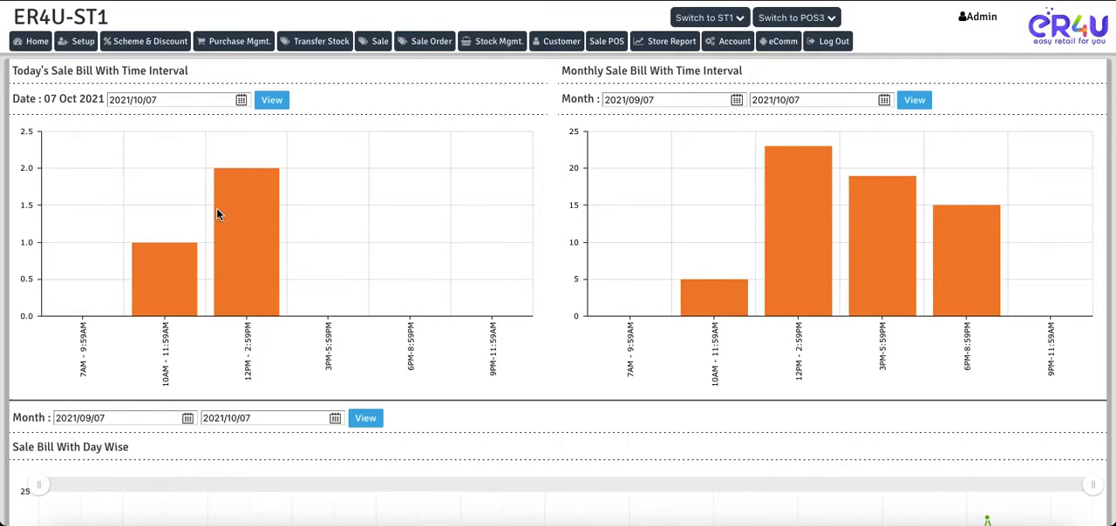
Open the admin operator's record for editing from the Operator master in Setup
click(80, 48)
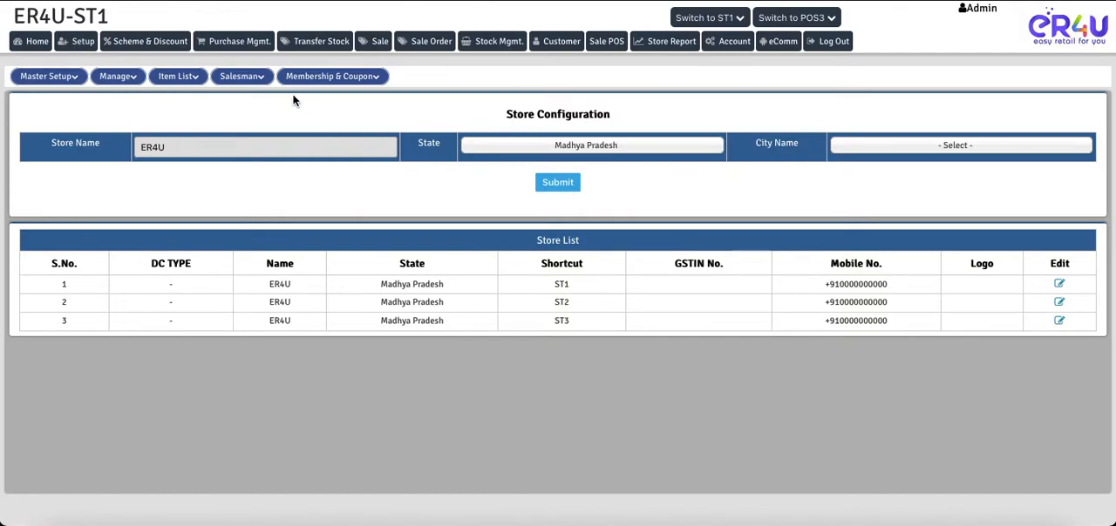
mouse_move(309, 83)
mouse_move(114, 78)
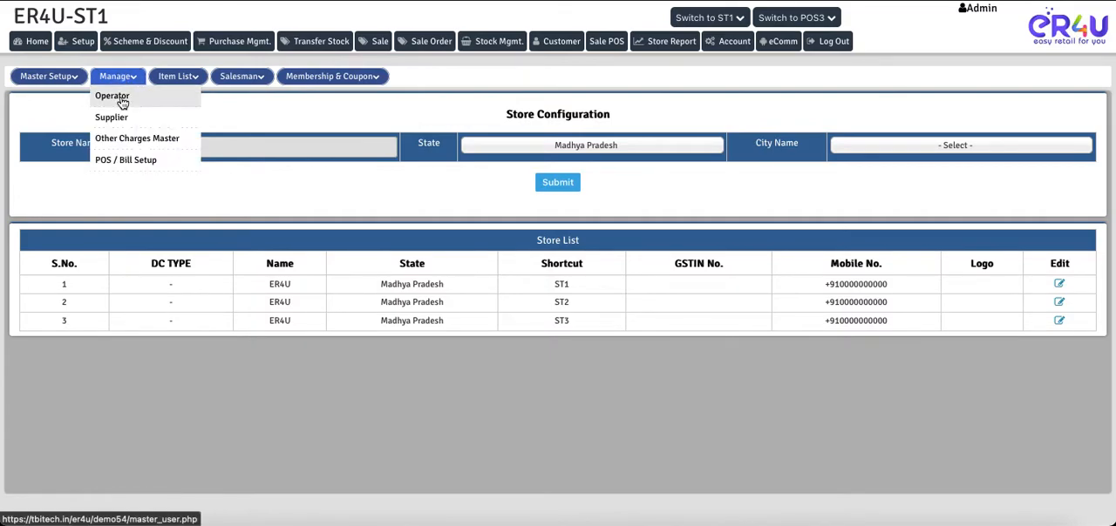
click(119, 98)
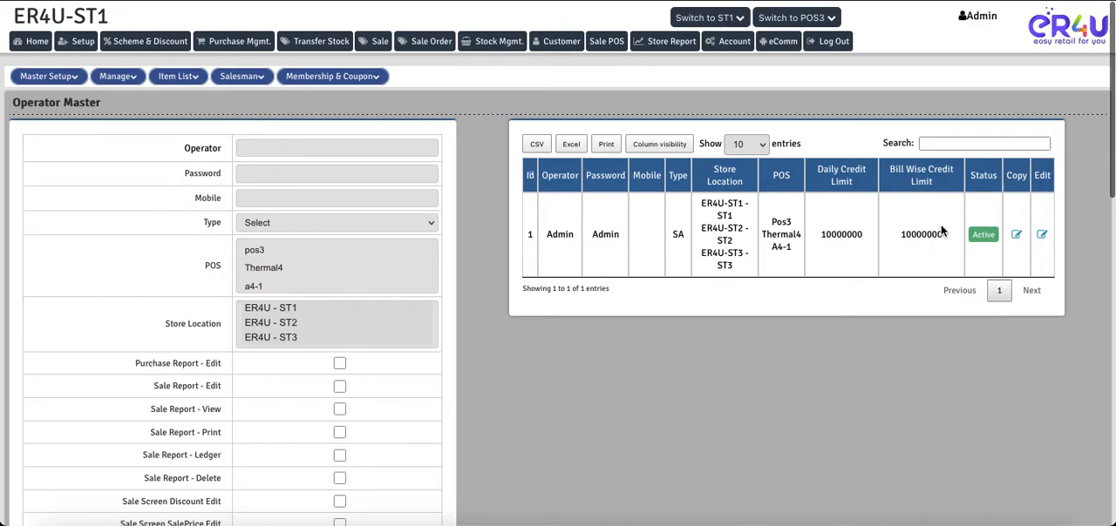
click(1043, 236)
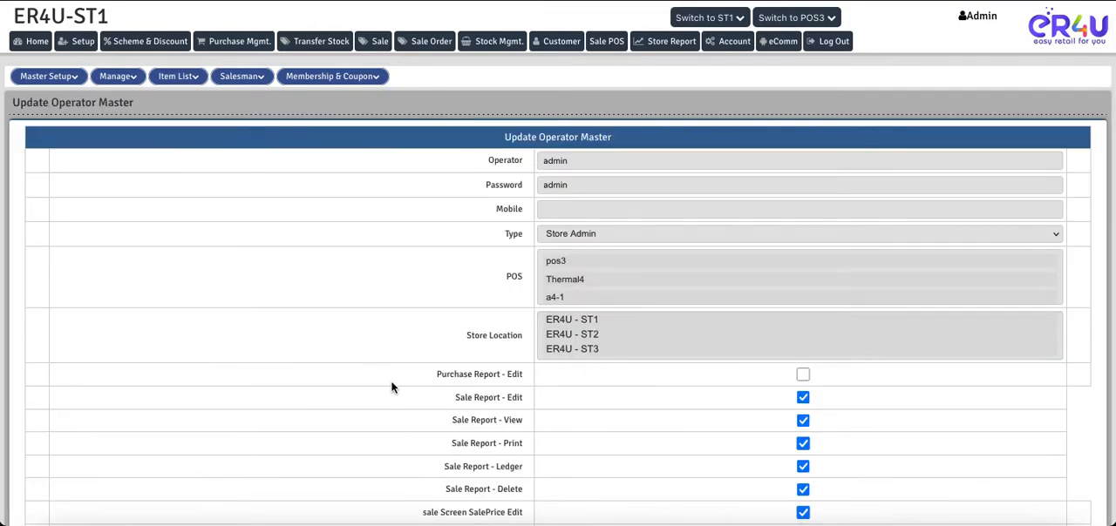
Grant the operator menu access to Card Master and Generate Card Number under Setup, and save the updated record
scroll(391, 386, down, 5)
scroll(391, 386, down, 5)
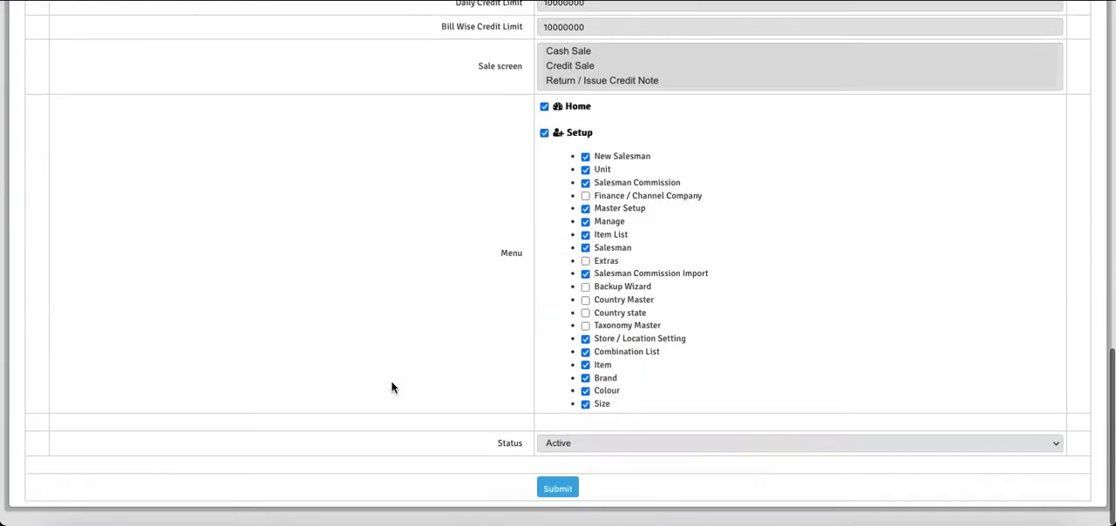
scroll(656, 351, down, 5)
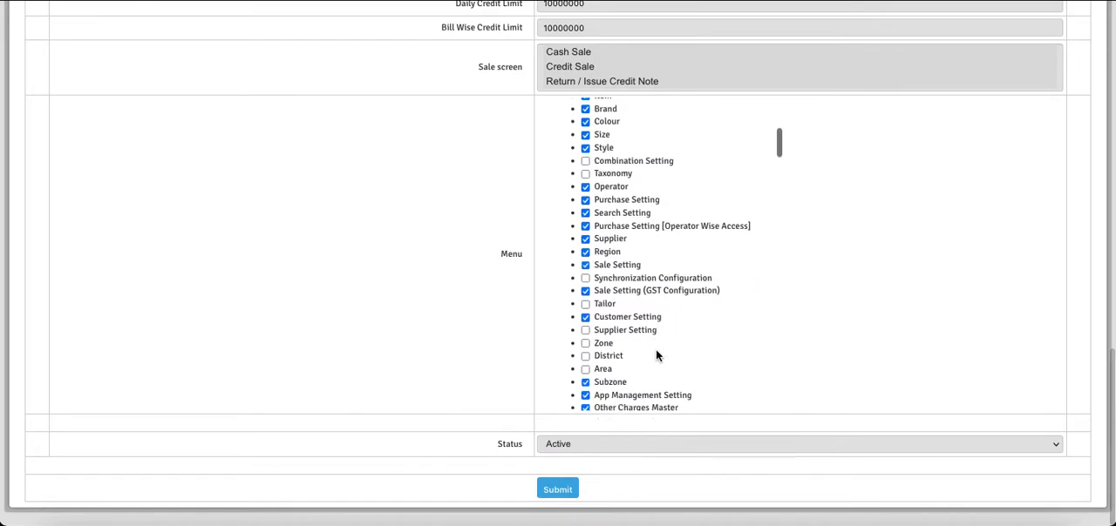
scroll(655, 350, down, 2)
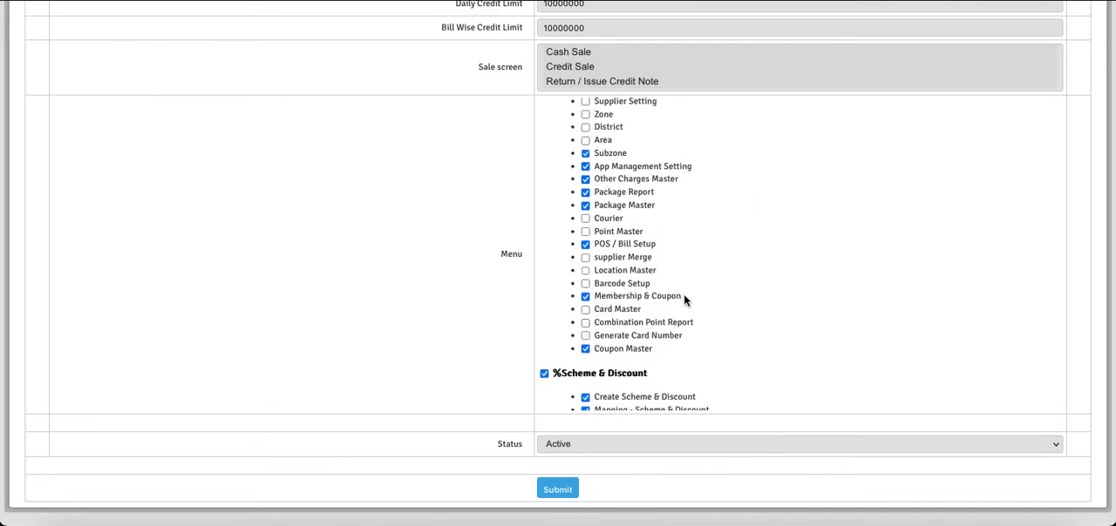
drag(684, 296, 597, 296)
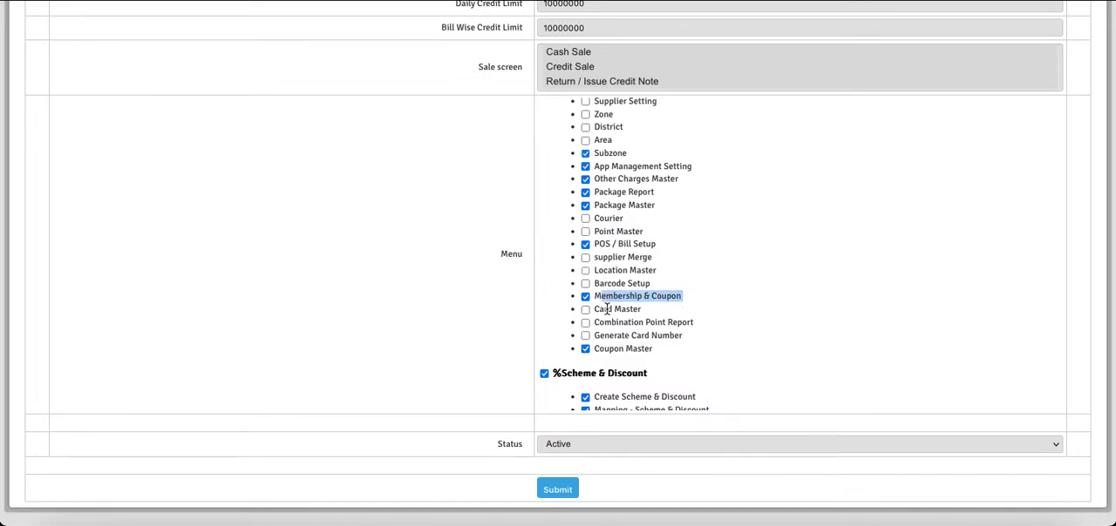
click(585, 310)
click(585, 335)
click(558, 490)
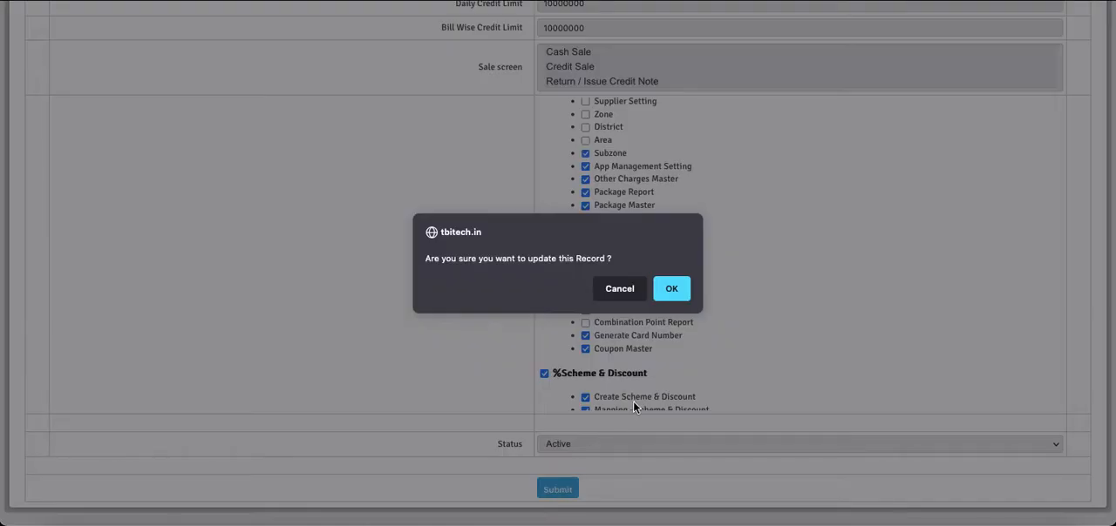
click(671, 294)
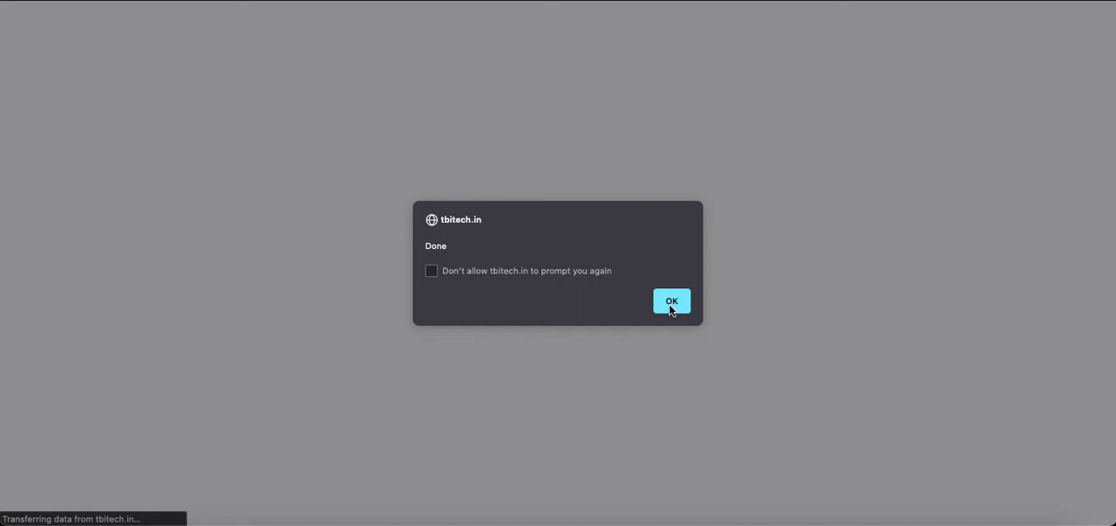
click(670, 301)
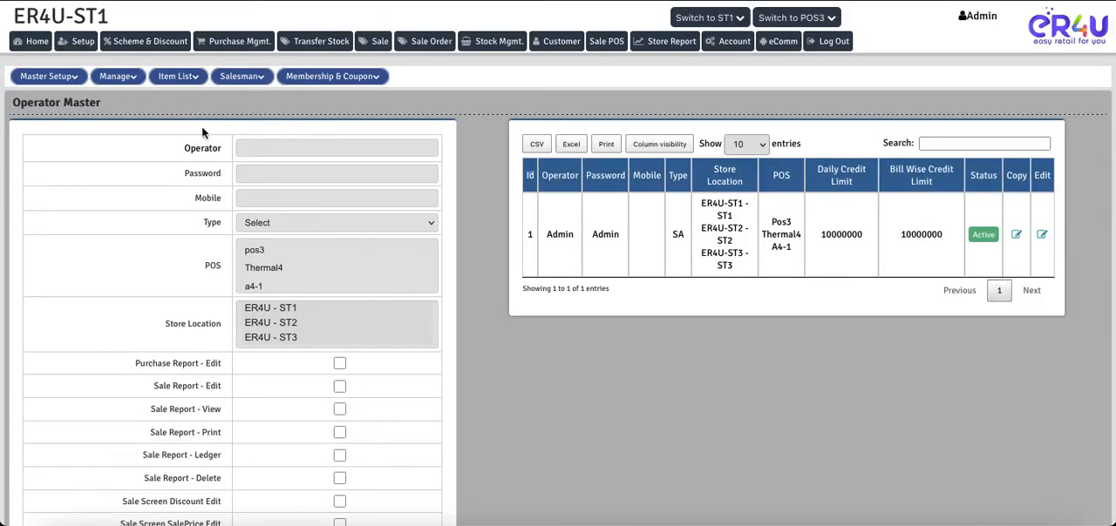
Generate 5 membership cards from the prefilled start number on the Generate Card Number page of Membership & Coupon
click(81, 43)
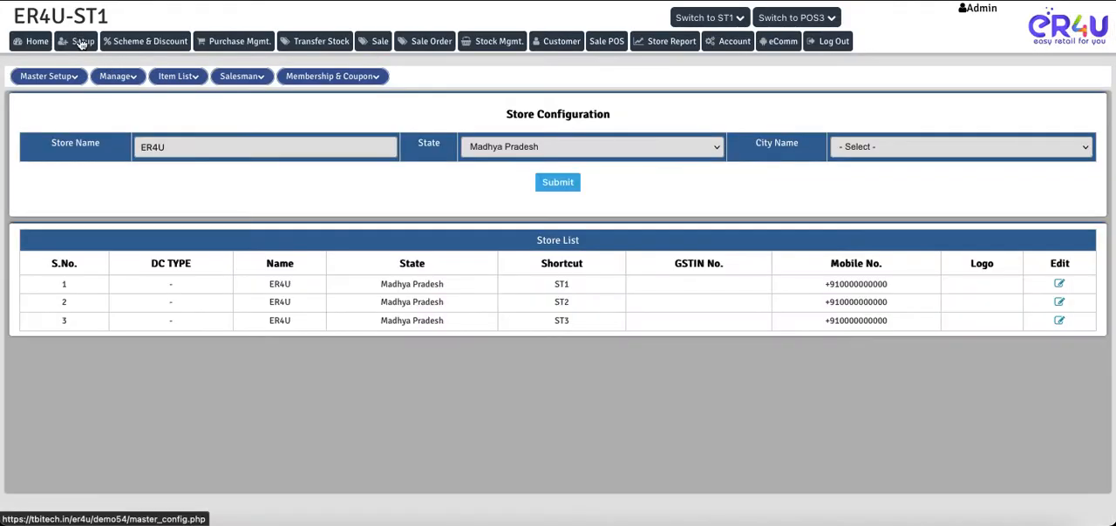
click(322, 80)
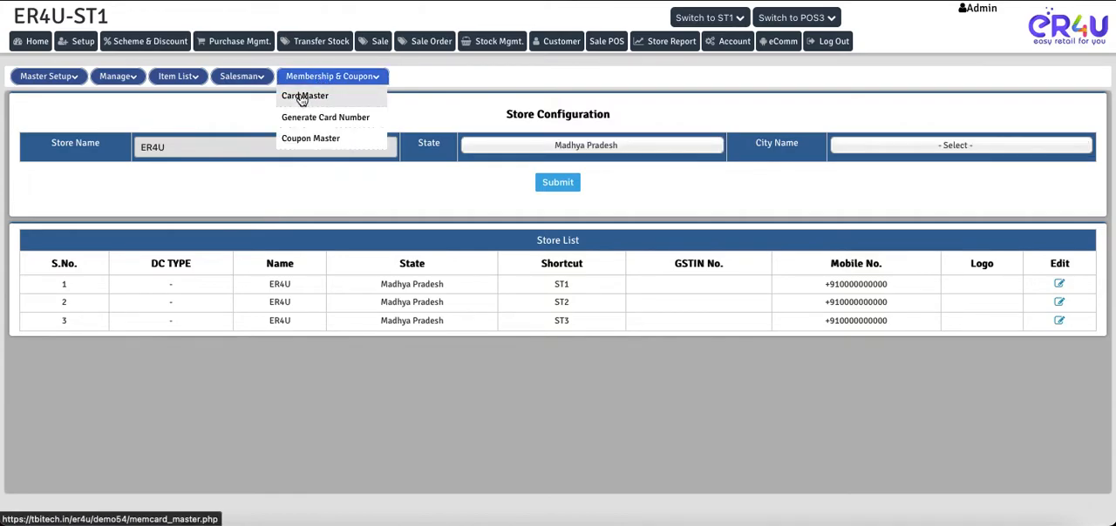
click(336, 121)
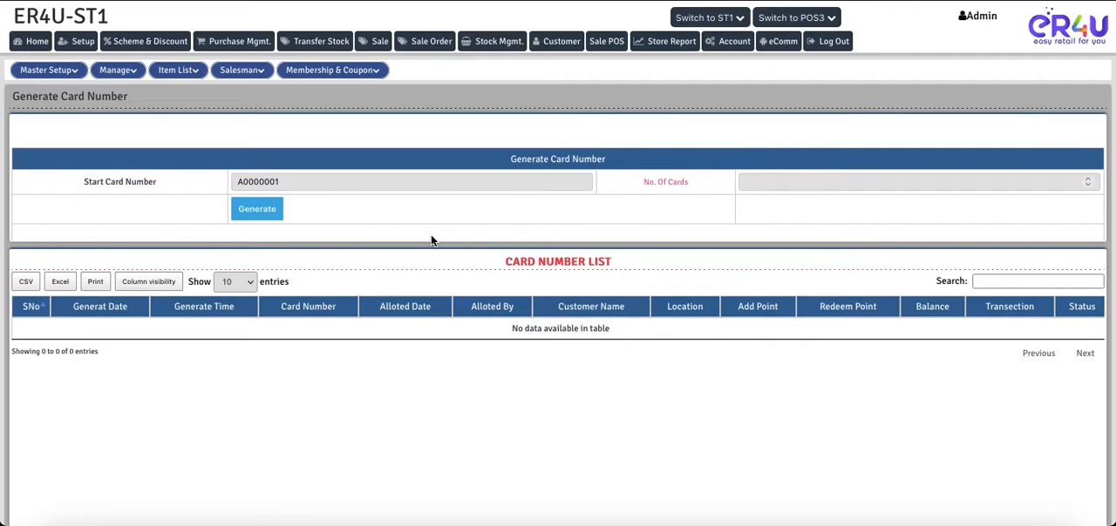
drag(160, 185, 89, 186)
click(299, 175)
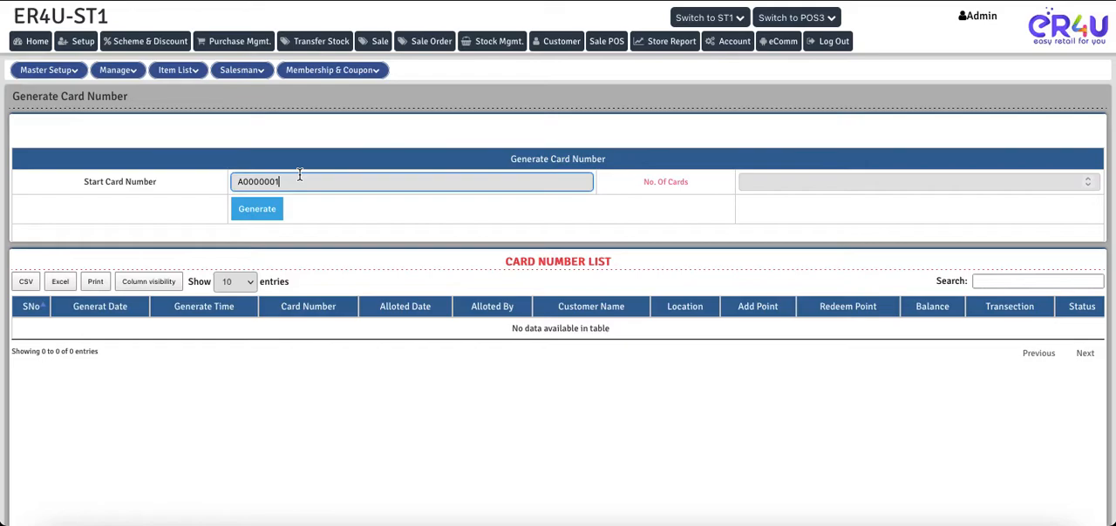
click(776, 181)
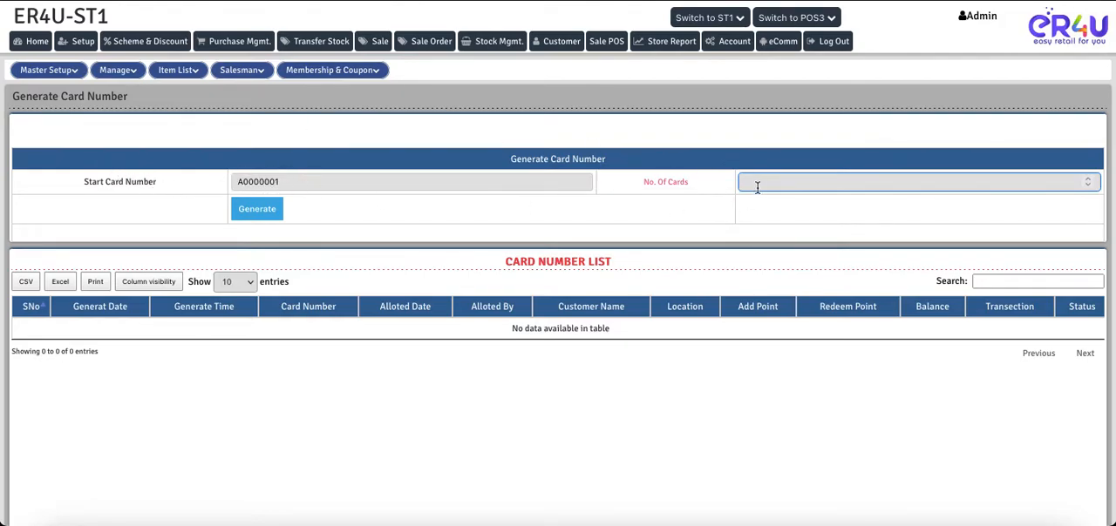
text(5)
click(256, 210)
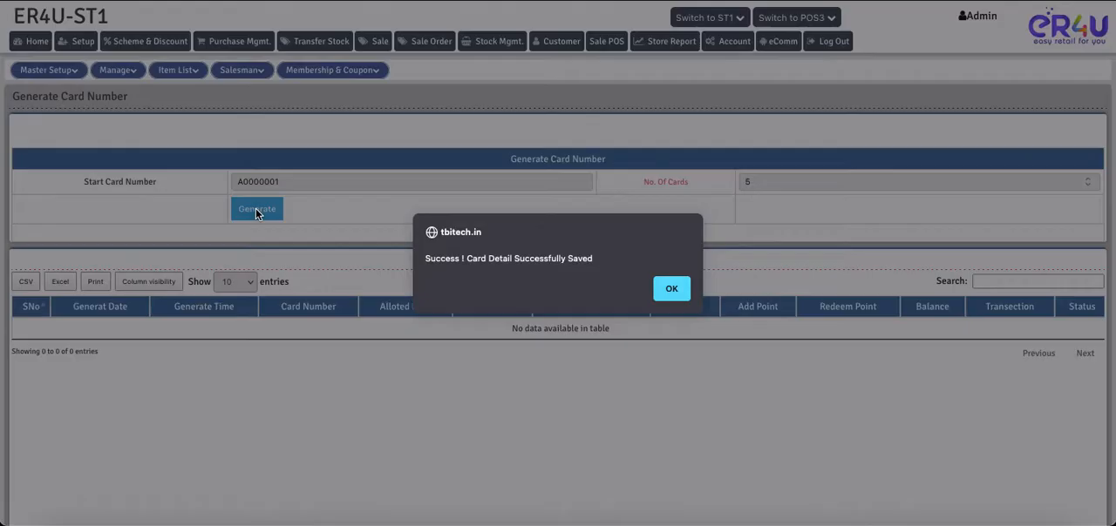
click(663, 297)
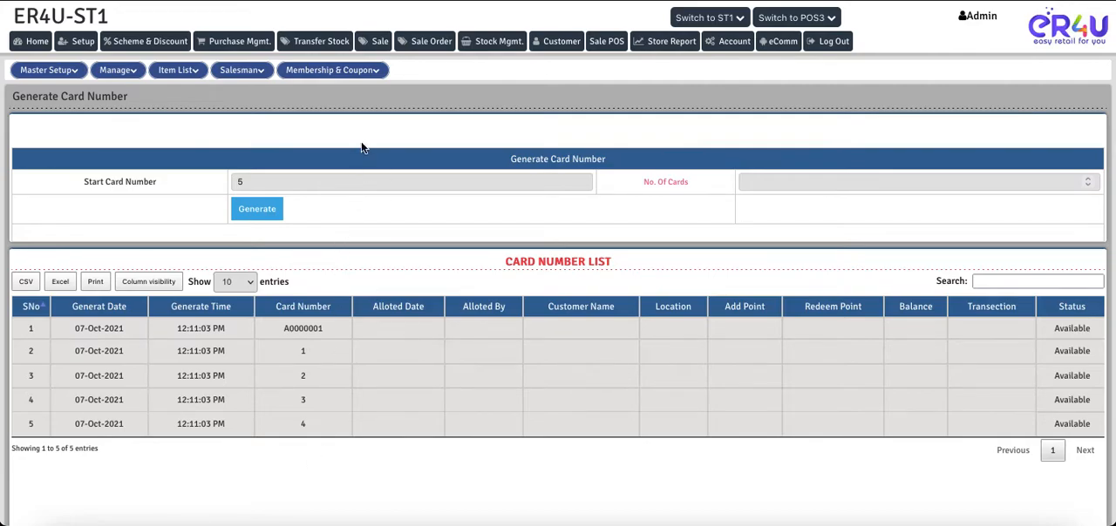
Open the Card Master page and look over its Membership System setting and options
click(331, 70)
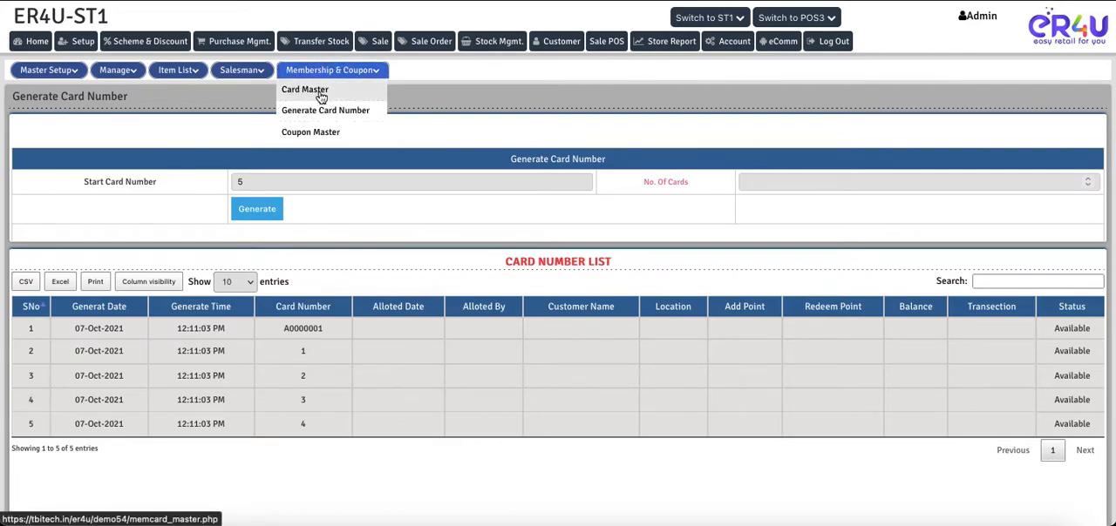
click(318, 93)
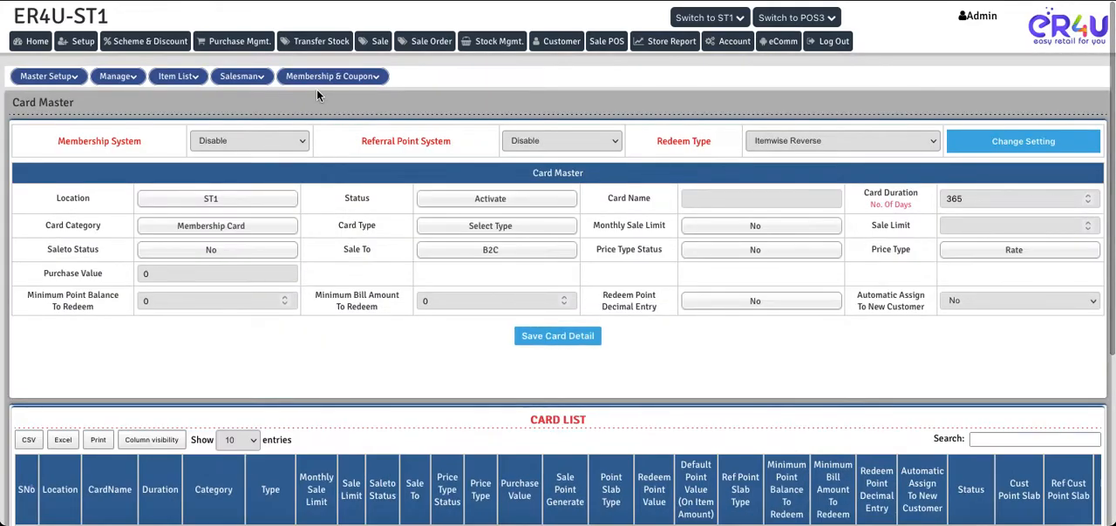
scroll(345, 381, down, 3)
scroll(345, 381, up, 3)
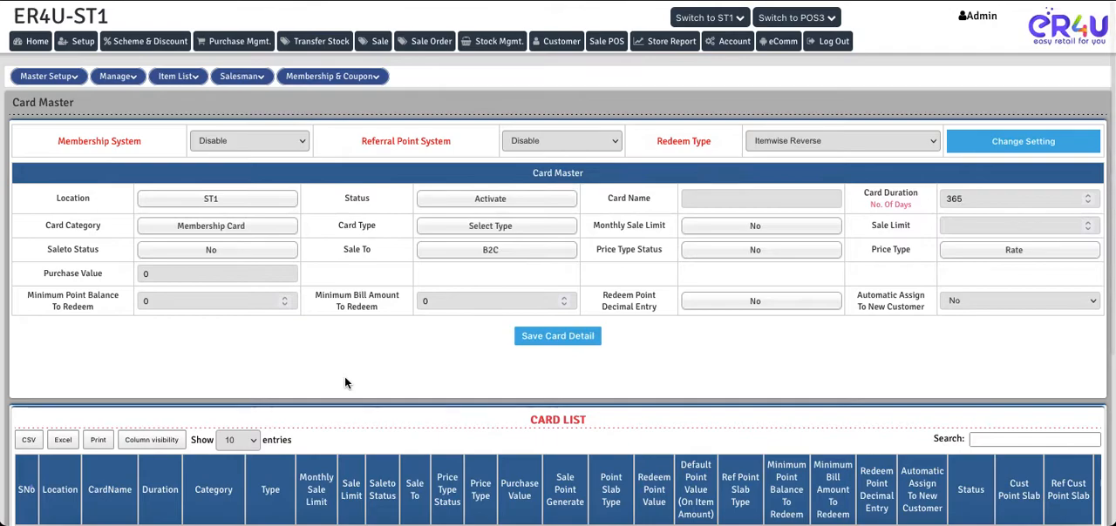
drag(55, 141, 140, 143)
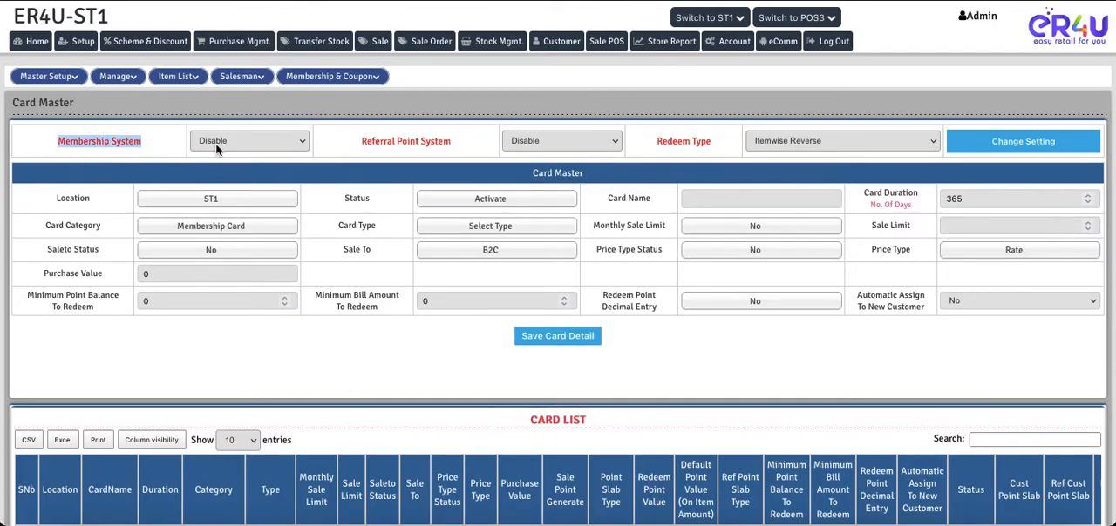
click(219, 142)
click(167, 158)
Open the Sale screen in a new browser tab and examine its Apply Coupon section
right_click(373, 47)
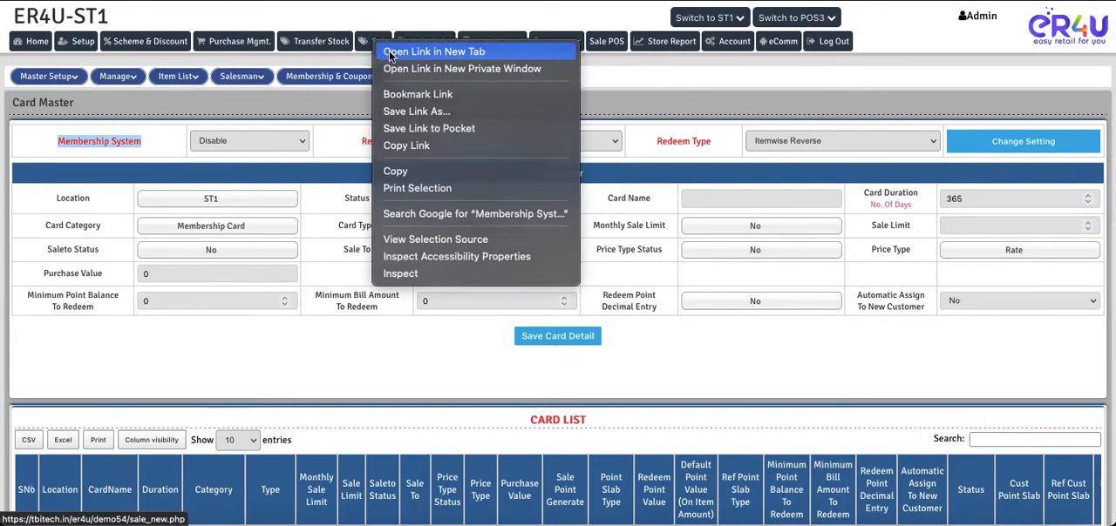
click(389, 49)
key(ctrl+Tab)
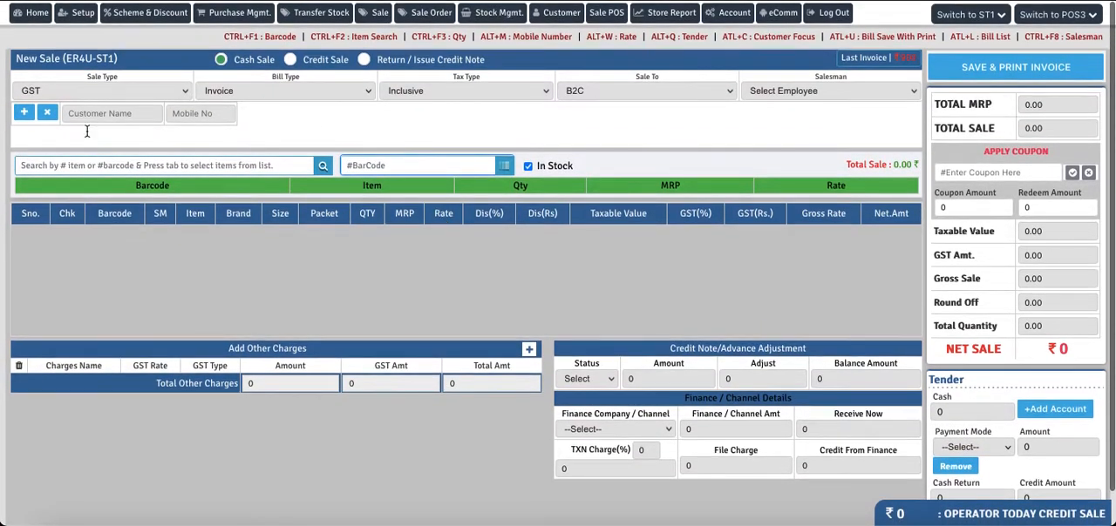
drag(1051, 149, 986, 153)
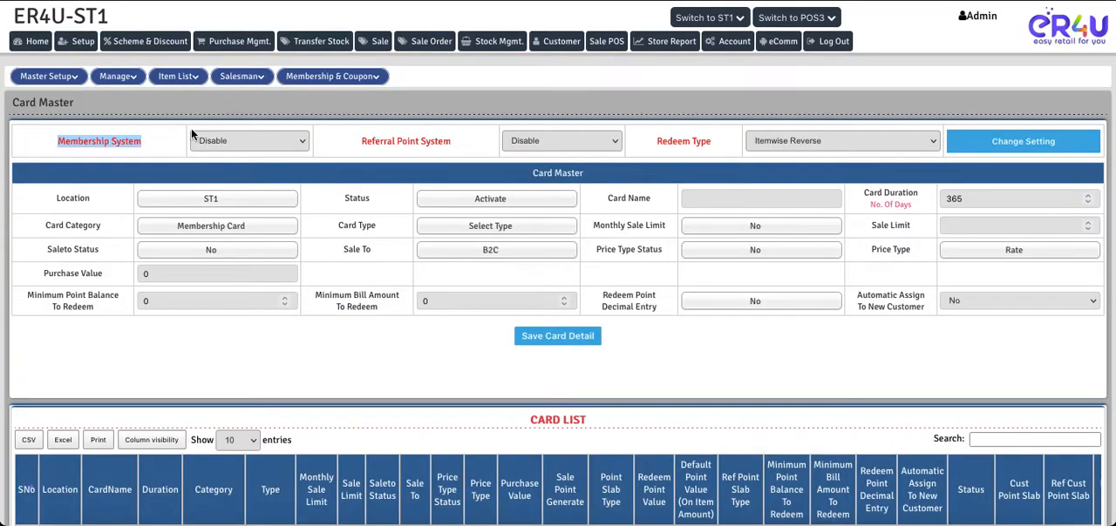
Set the Coupon System to Disable in Coupon Master and save the setting
click(331, 76)
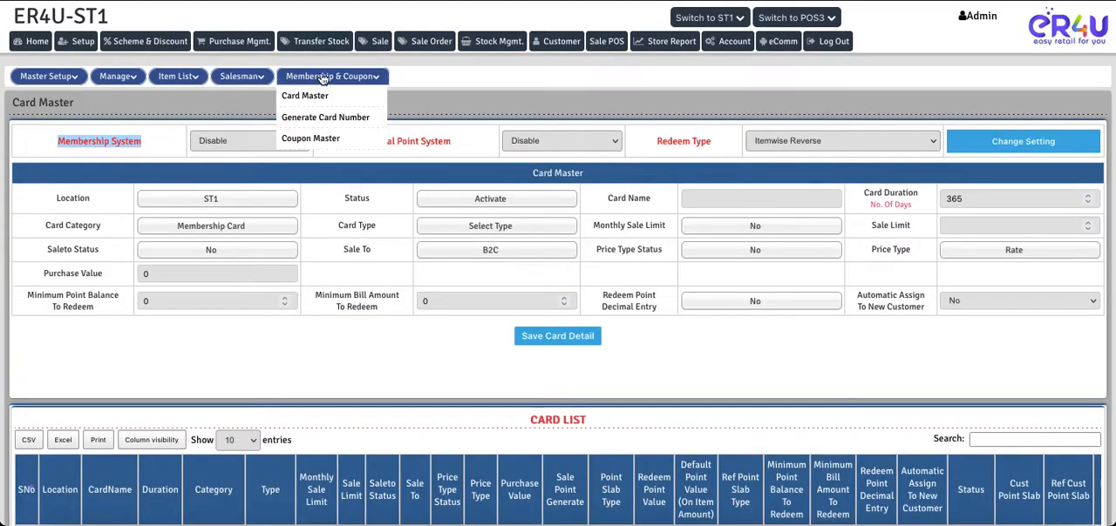
click(299, 141)
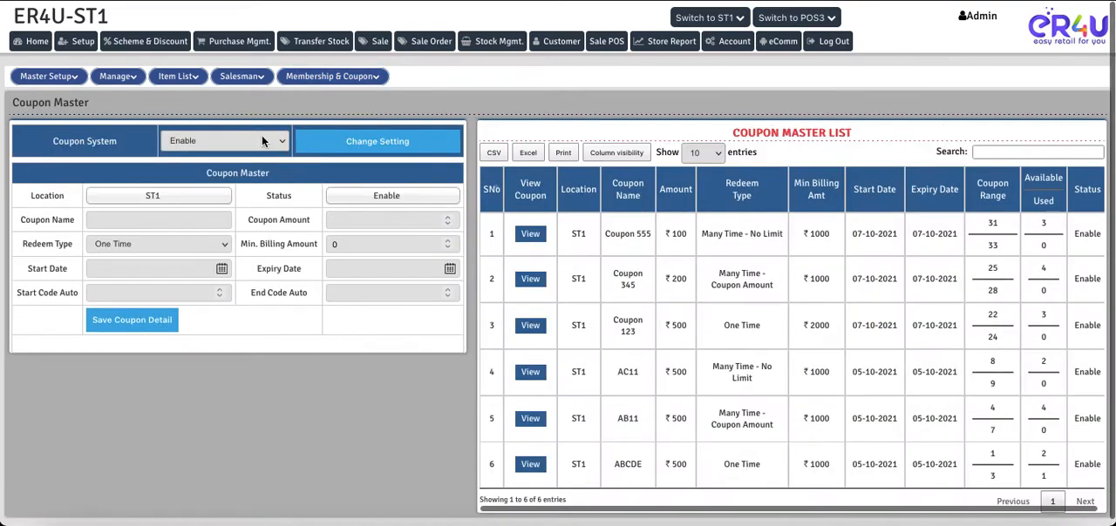
click(222, 141)
click(210, 151)
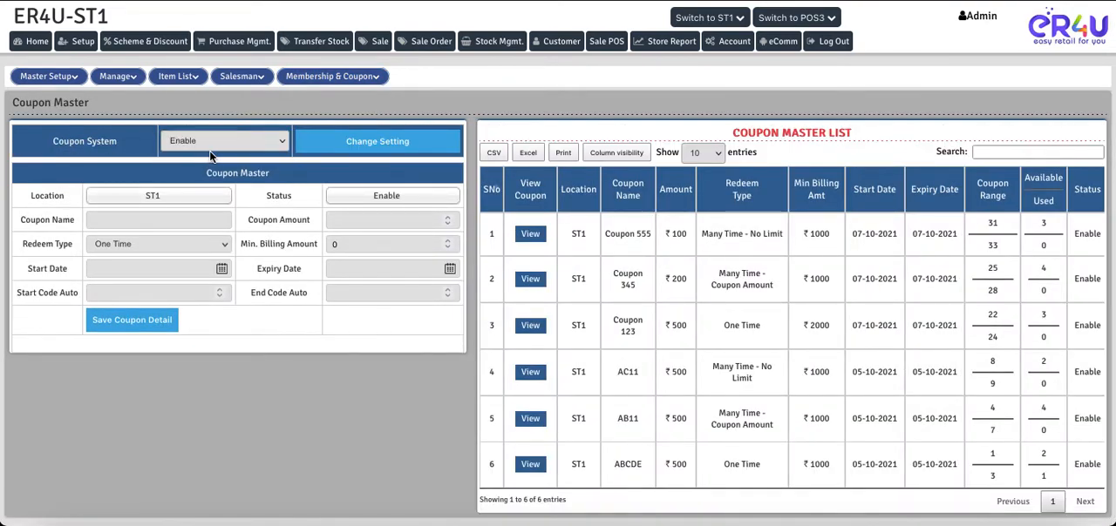
click(362, 143)
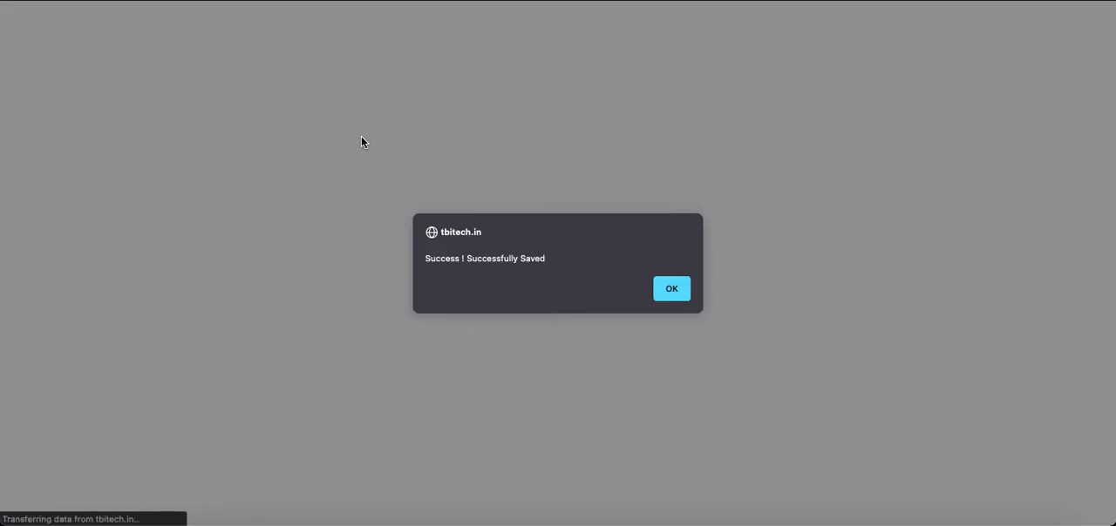
click(669, 288)
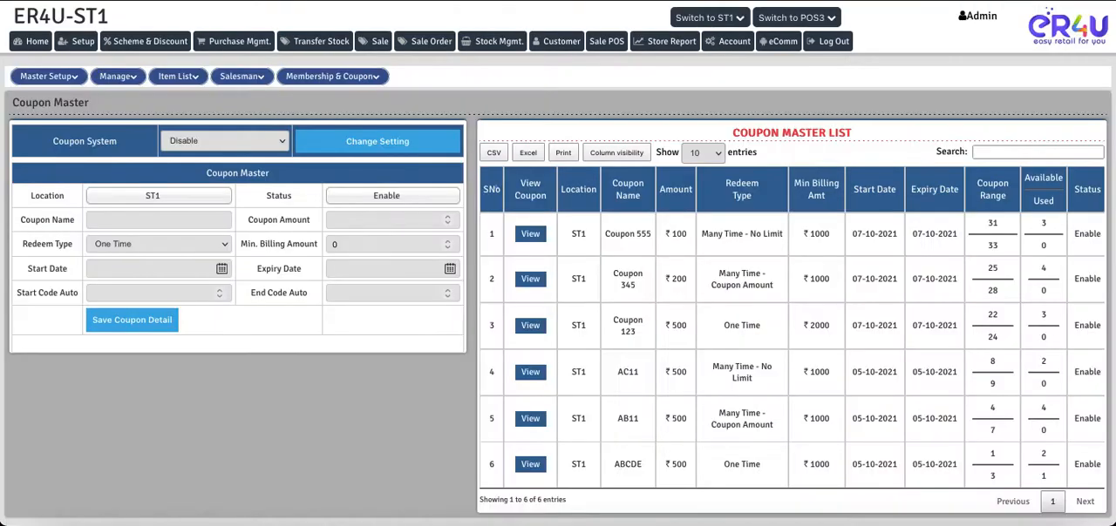
Set Membership System to Enable on the Card Master page
mouse_move(316, 83)
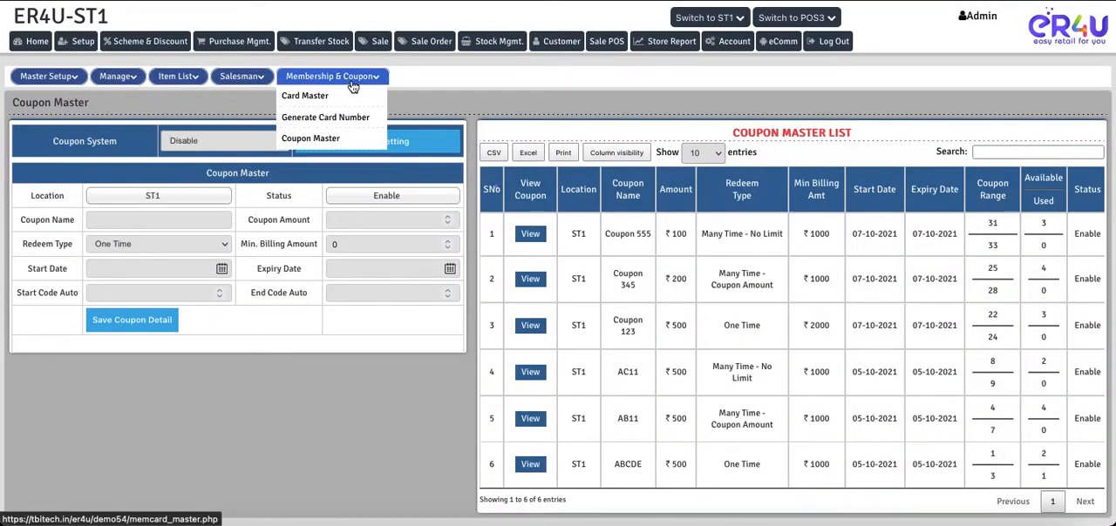
click(302, 101)
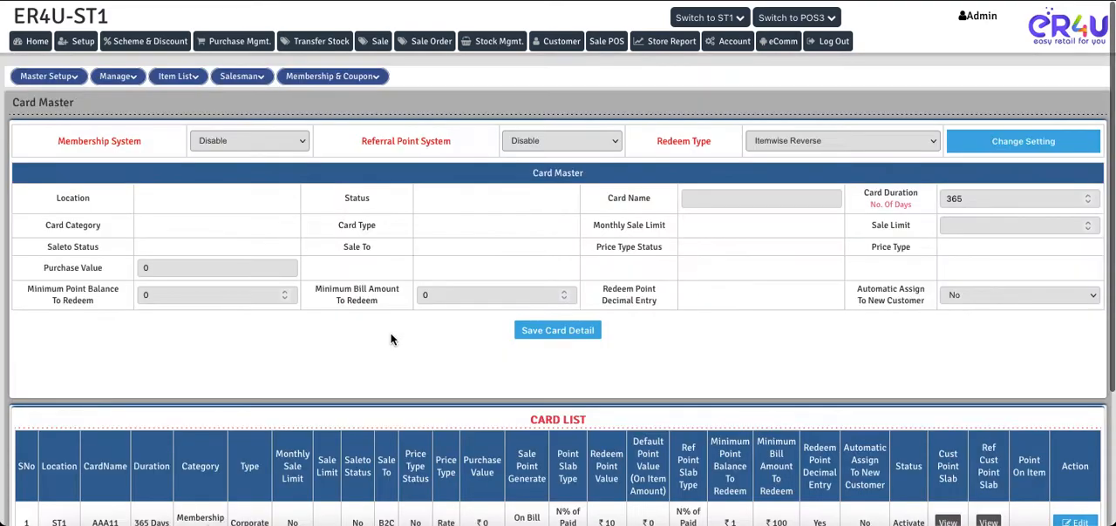
drag(56, 141, 209, 142)
click(231, 142)
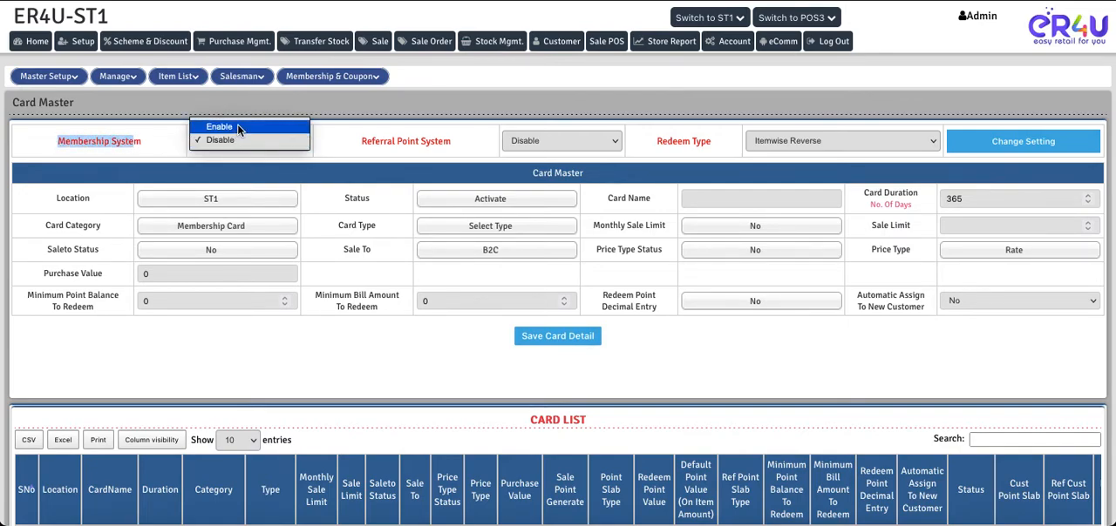
click(237, 126)
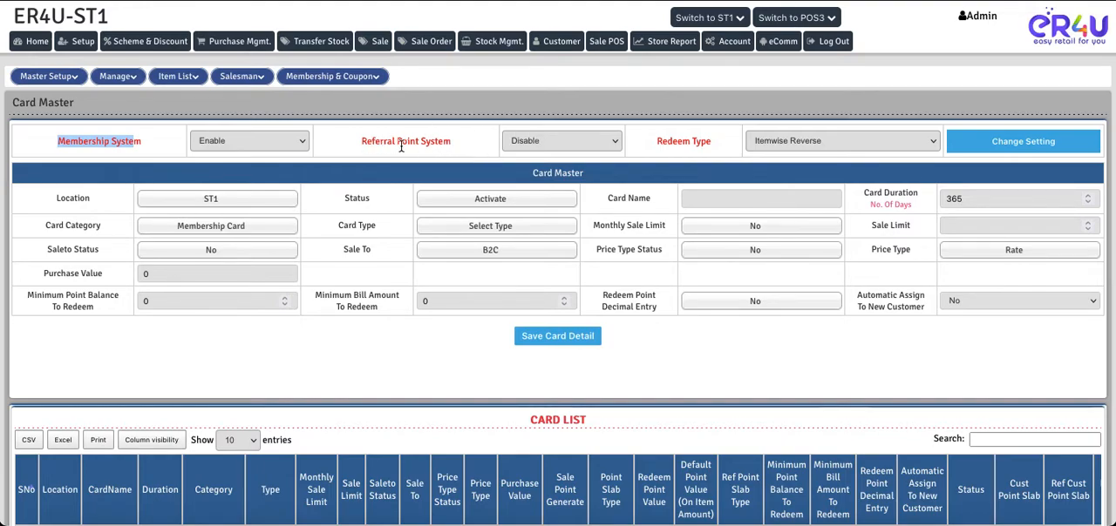
Set Redeem Type to On Tender on the Card Master page and save the changed setting
click(657, 142)
drag(657, 142, 720, 152)
click(831, 140)
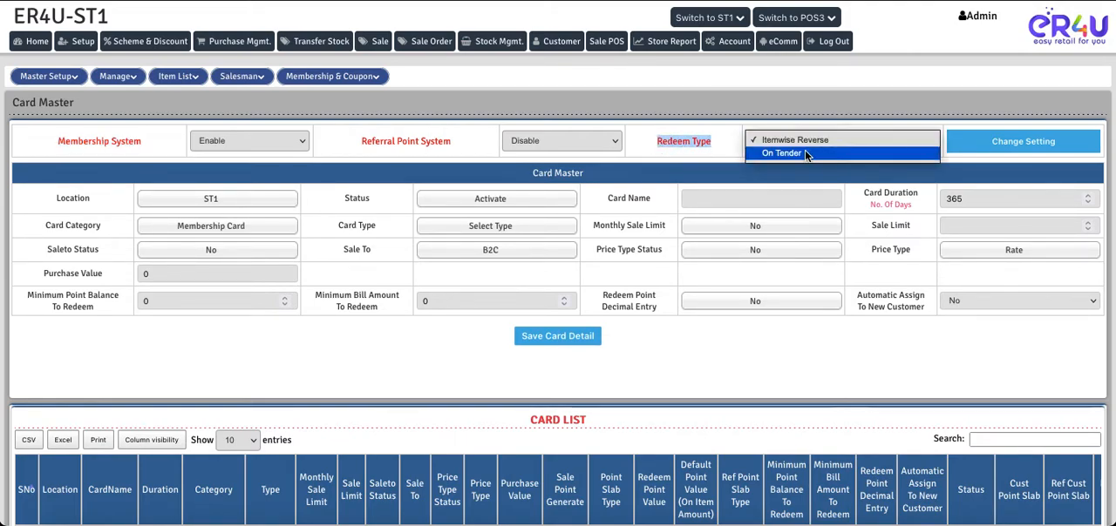
click(804, 153)
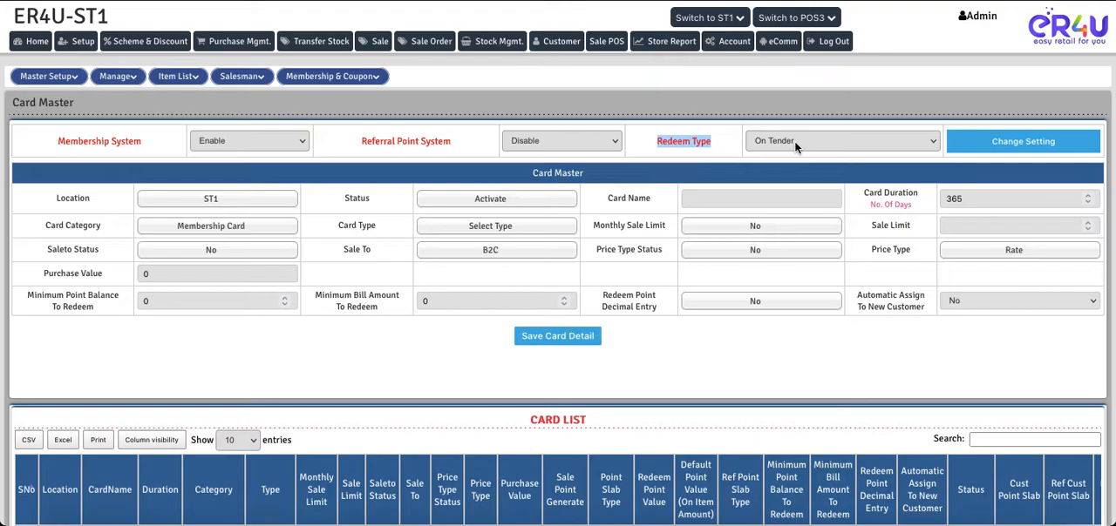
click(1017, 143)
click(678, 291)
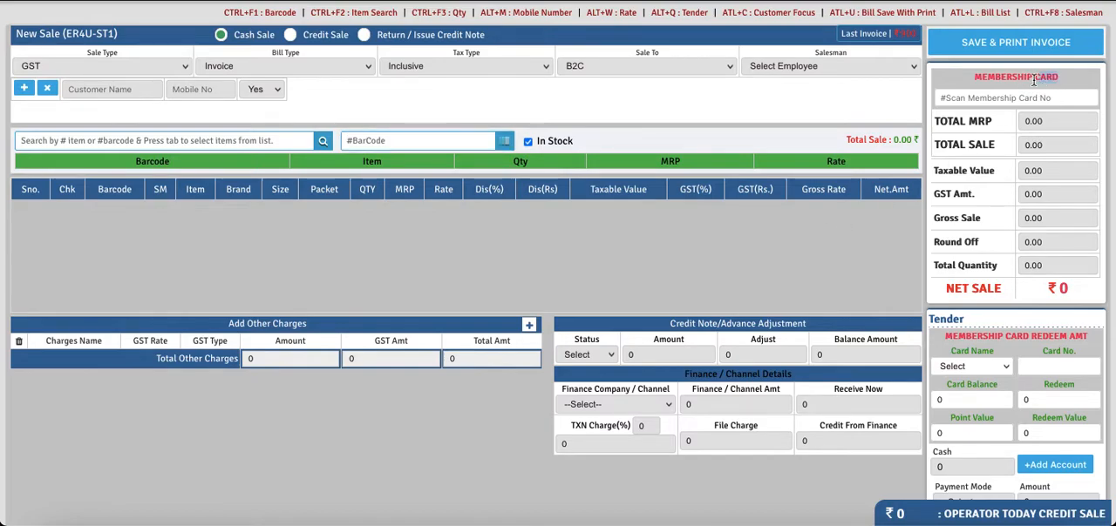
Examine the Membership Card field and the Membership Card Redeem Amt section under Tender on the Sale screen
scroll(1006, 350, down, 1)
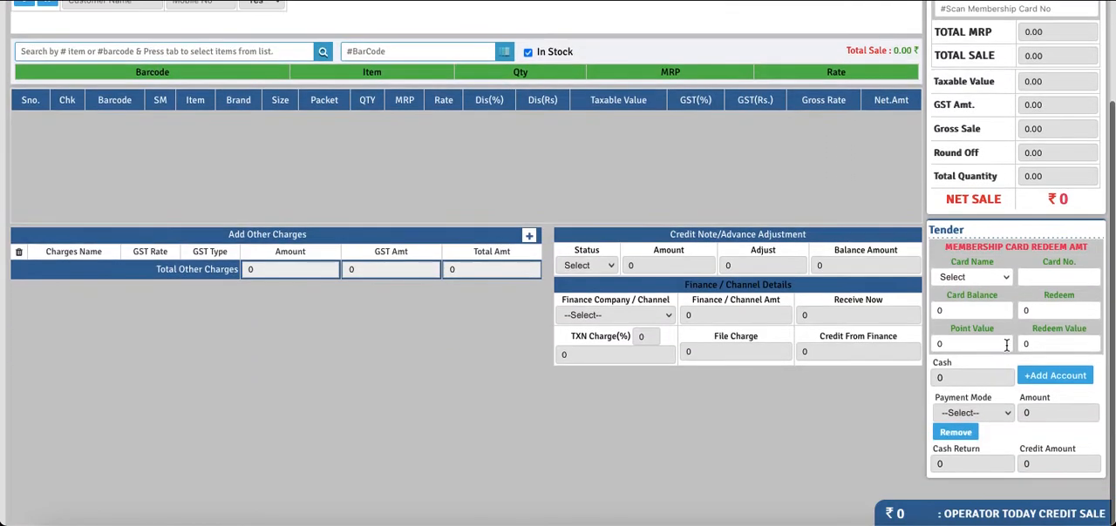
drag(1084, 247, 948, 250)
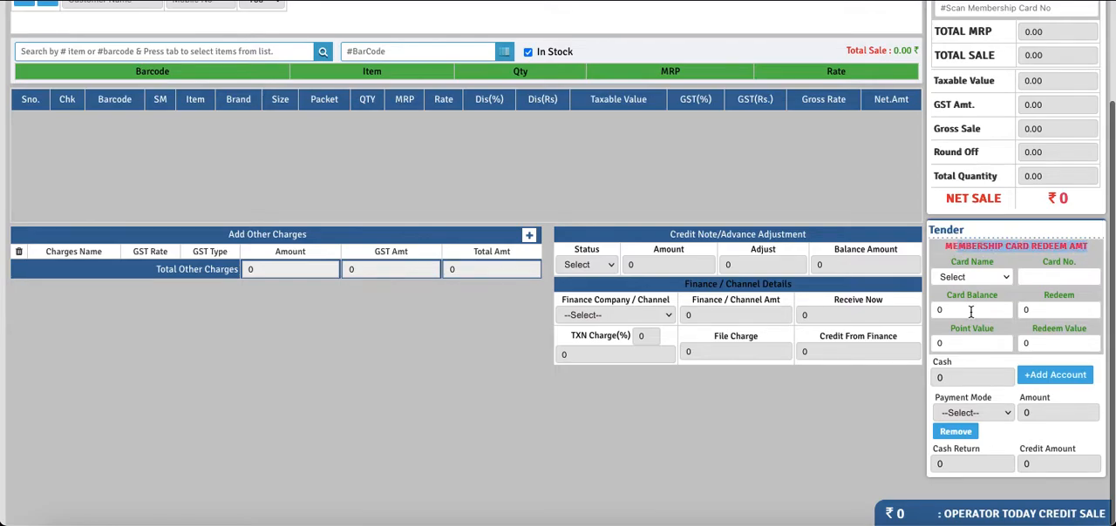
scroll(733, 168, up, 2)
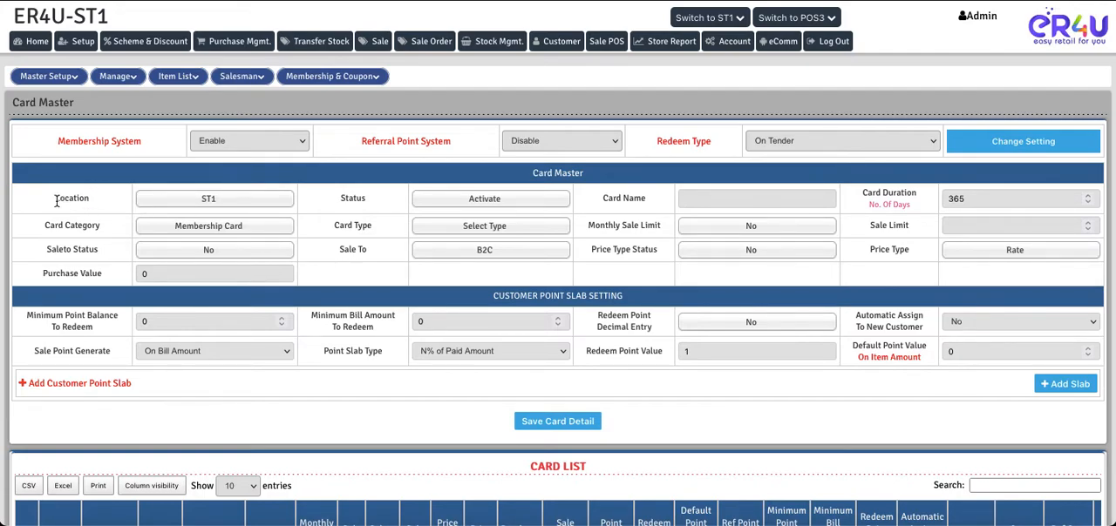
Choose ST1 as the card's Location and Activate as its Status in Card Master
drag(50, 198, 91, 203)
click(218, 203)
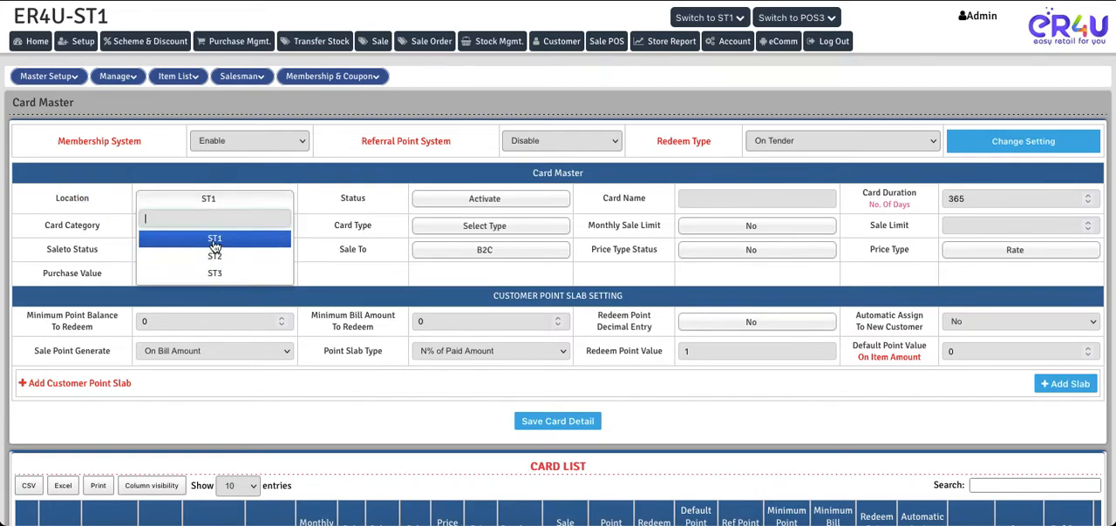
click(213, 244)
drag(340, 198, 353, 199)
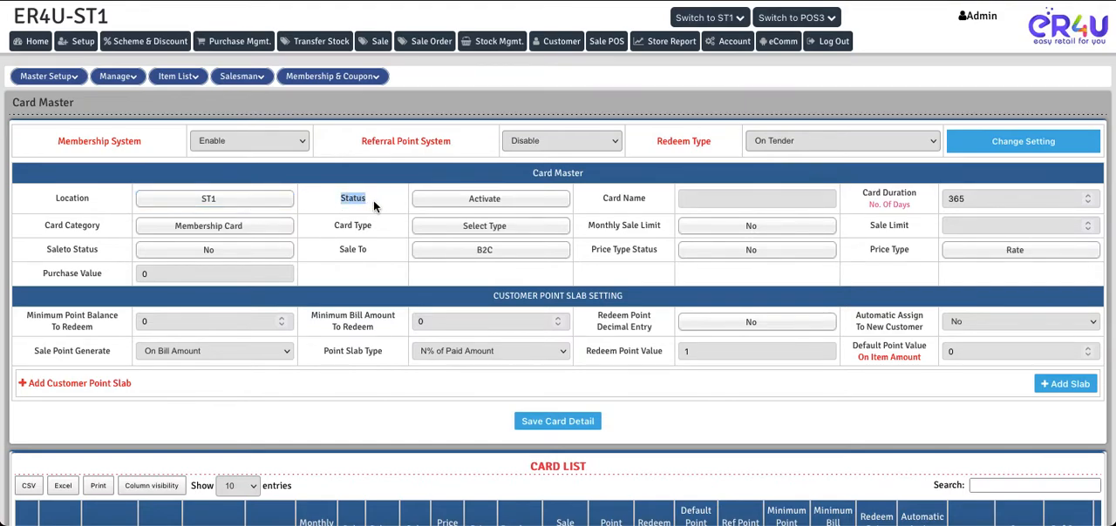
click(480, 200)
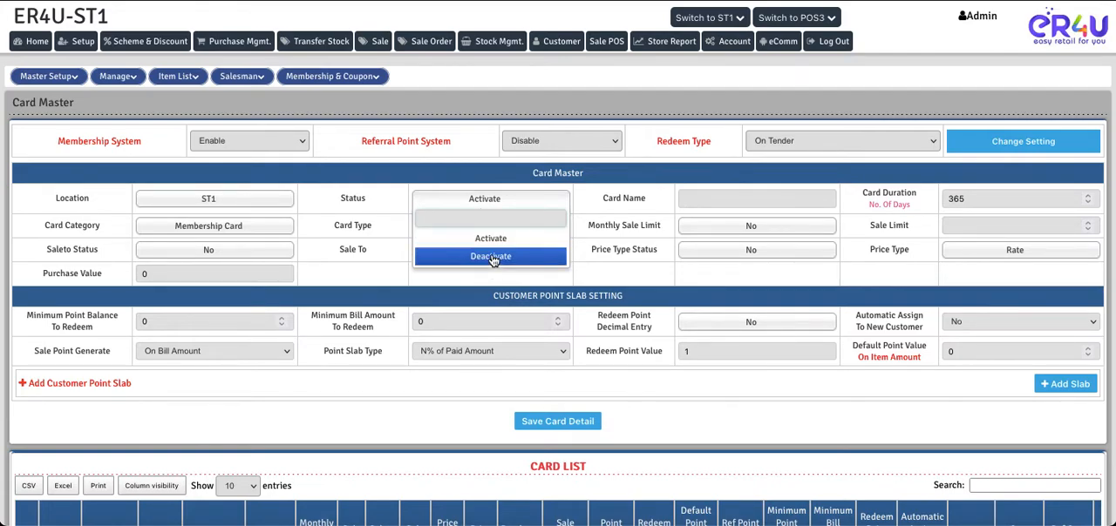
click(488, 238)
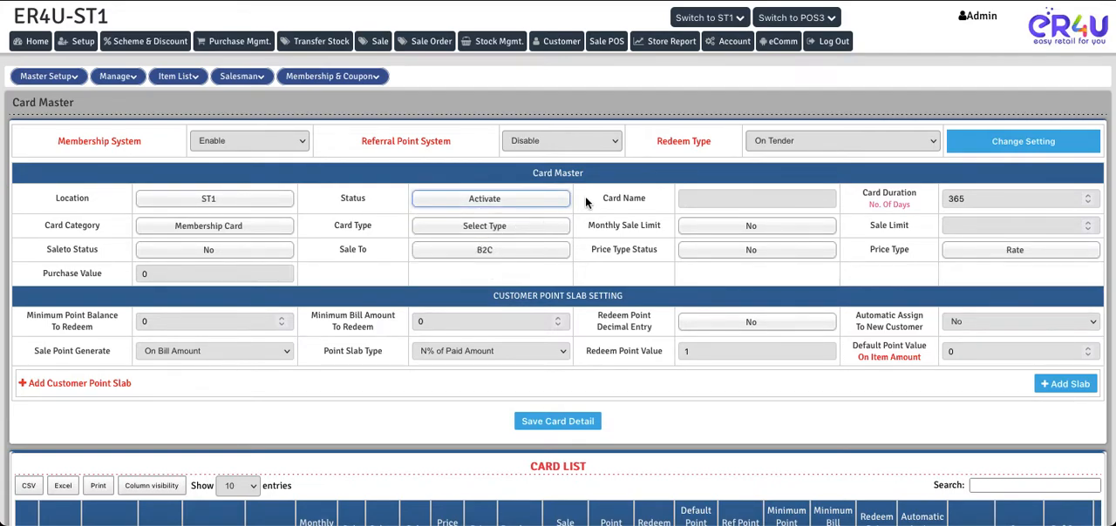
Enter CARD NEW as the Card Name and keep the Card Duration at 365 days
drag(602, 198, 647, 206)
click(704, 200)
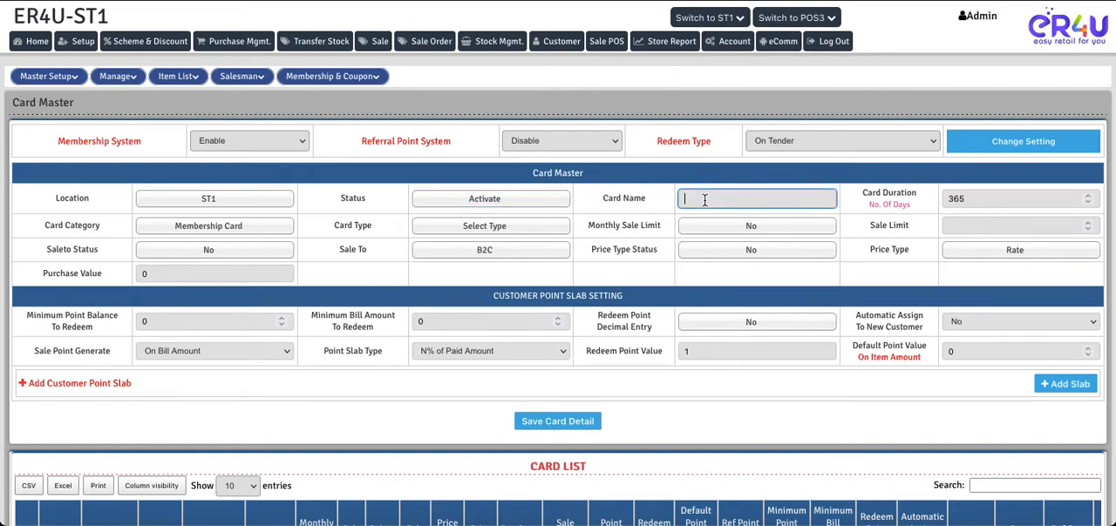
text(CARD NEW)
drag(860, 191, 918, 204)
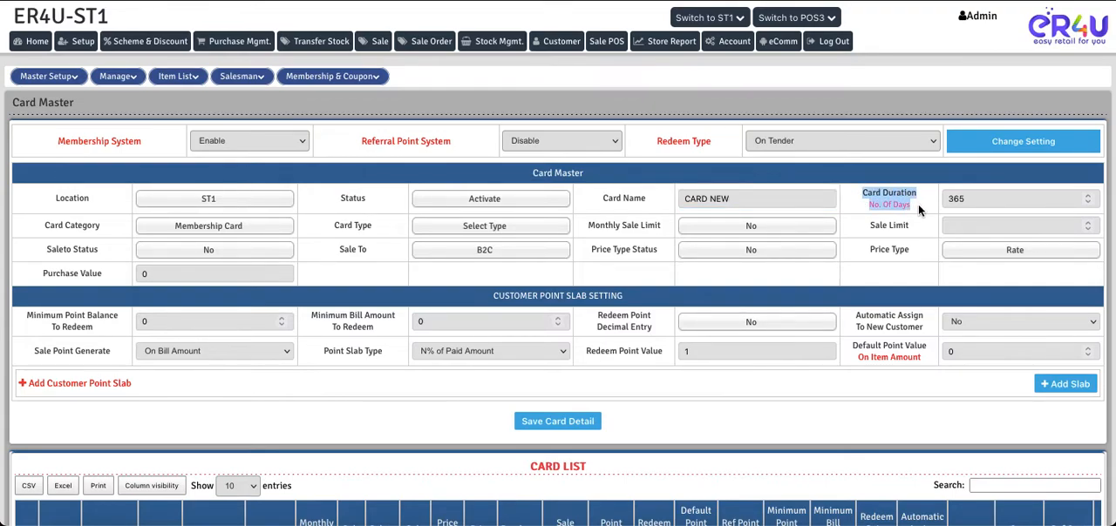
click(981, 201)
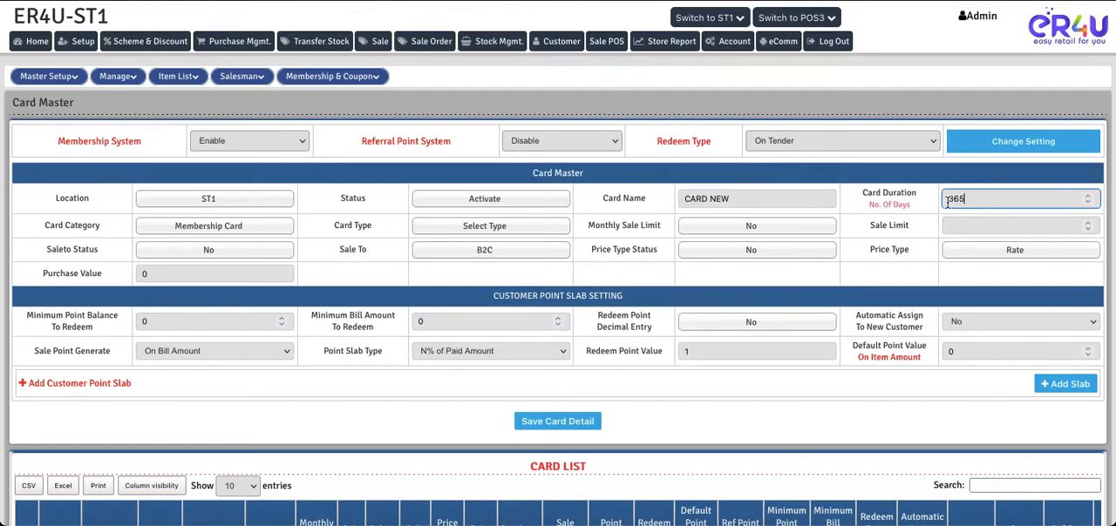
click(917, 205)
Choose Membership Card as the Card Category and Platinum as the Card Type
drag(41, 227, 99, 229)
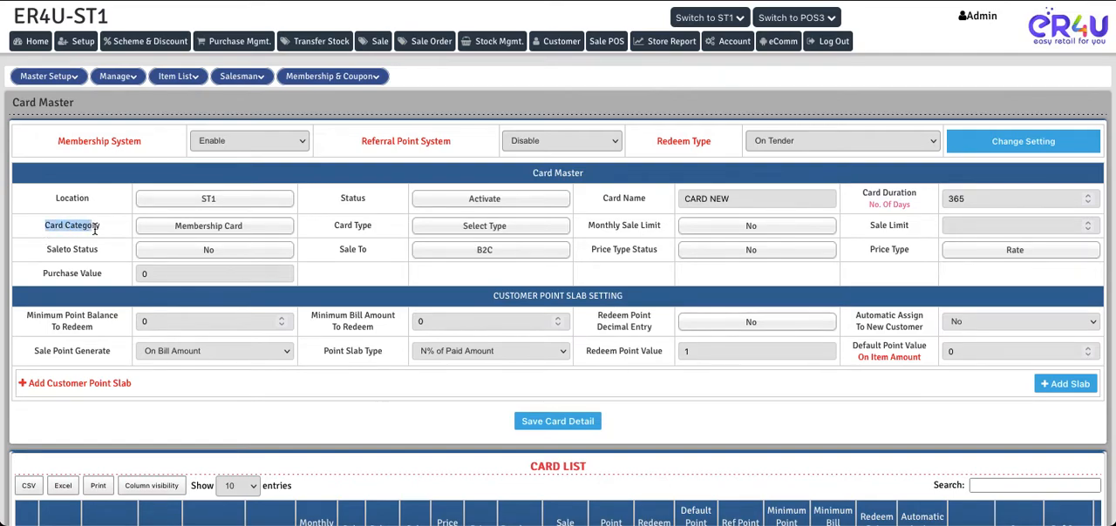
click(225, 228)
click(214, 268)
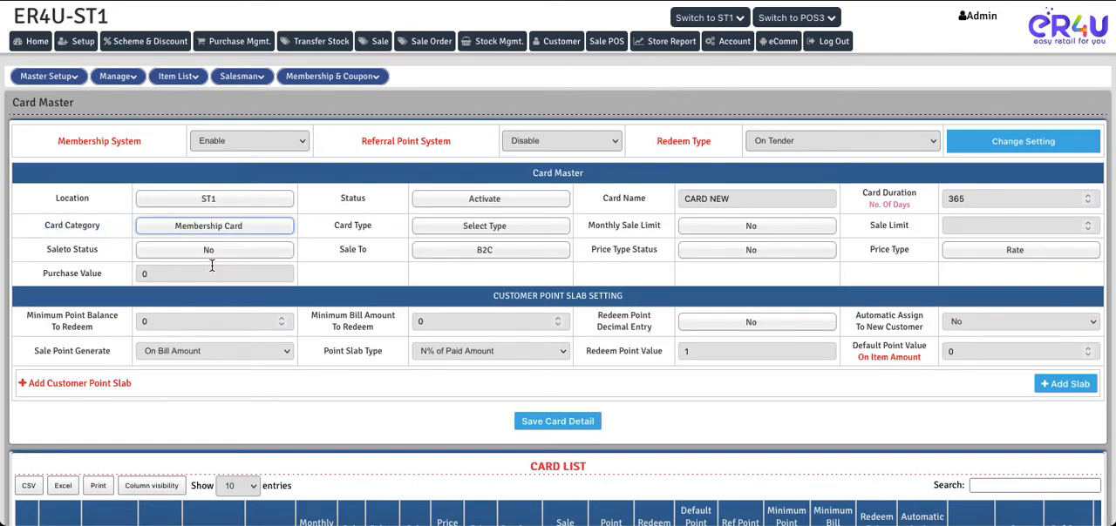
click(331, 231)
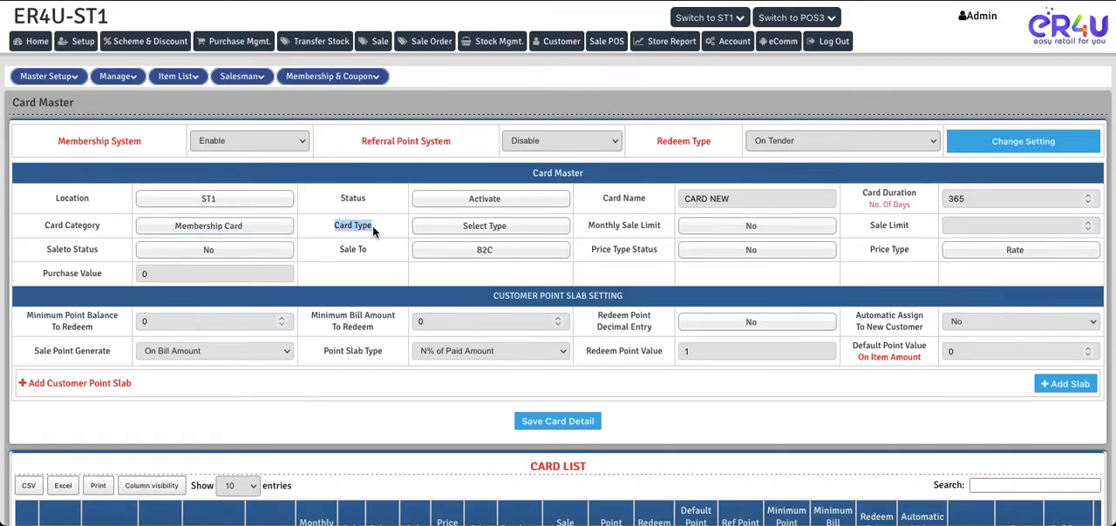
click(482, 226)
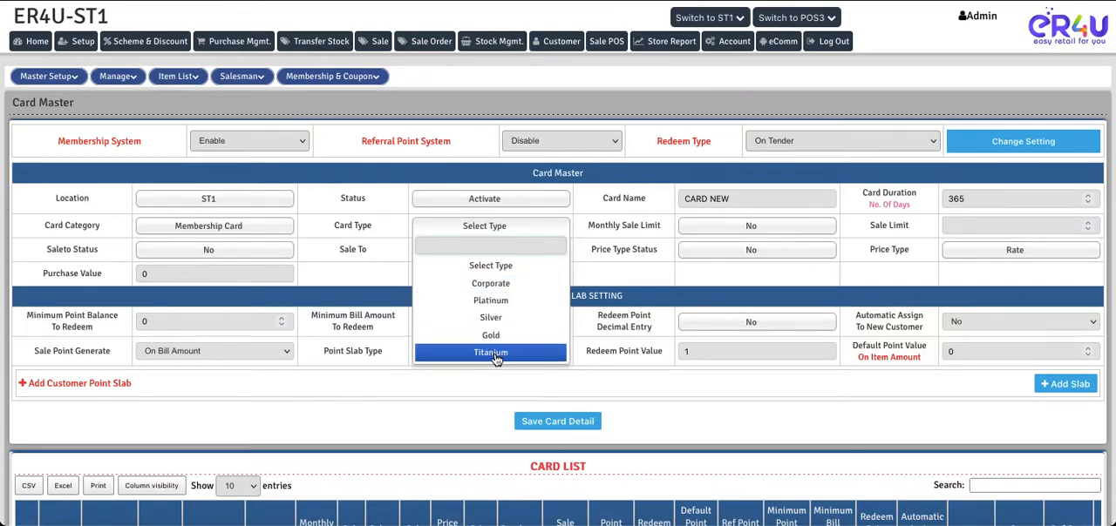
click(492, 302)
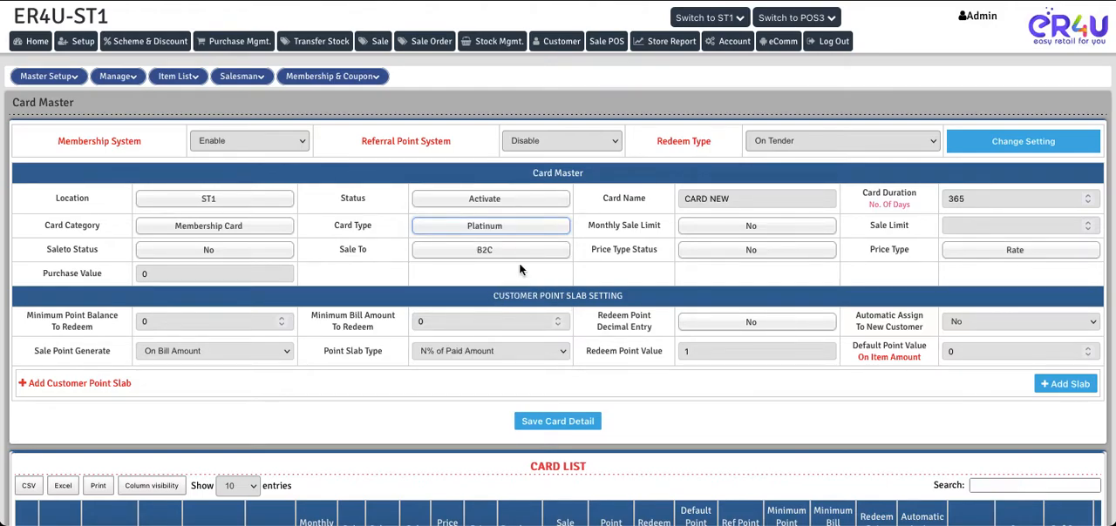
Set Monthly Sale Limit to Yes and enter 5000 as the Sale Limit
drag(585, 227, 661, 231)
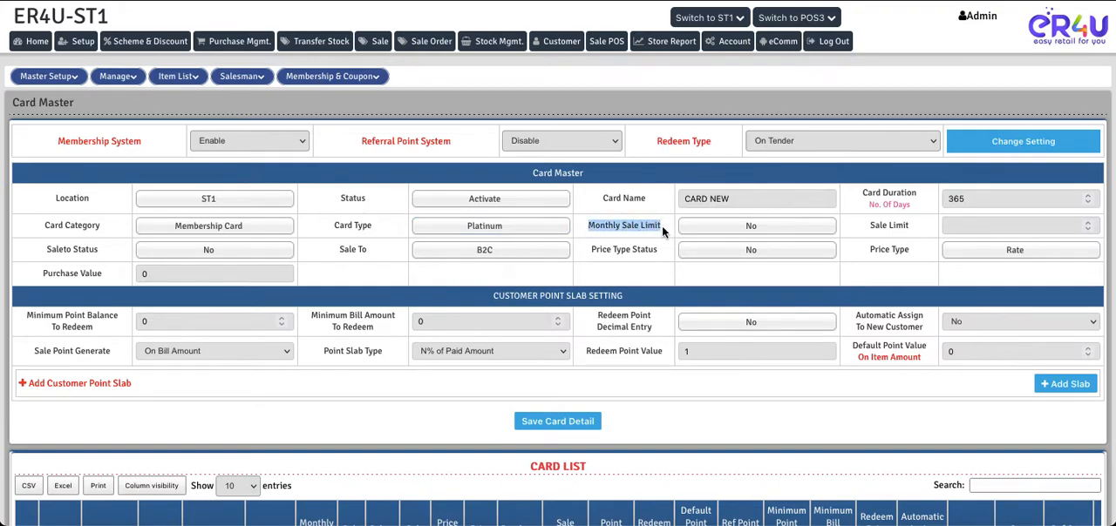
click(751, 226)
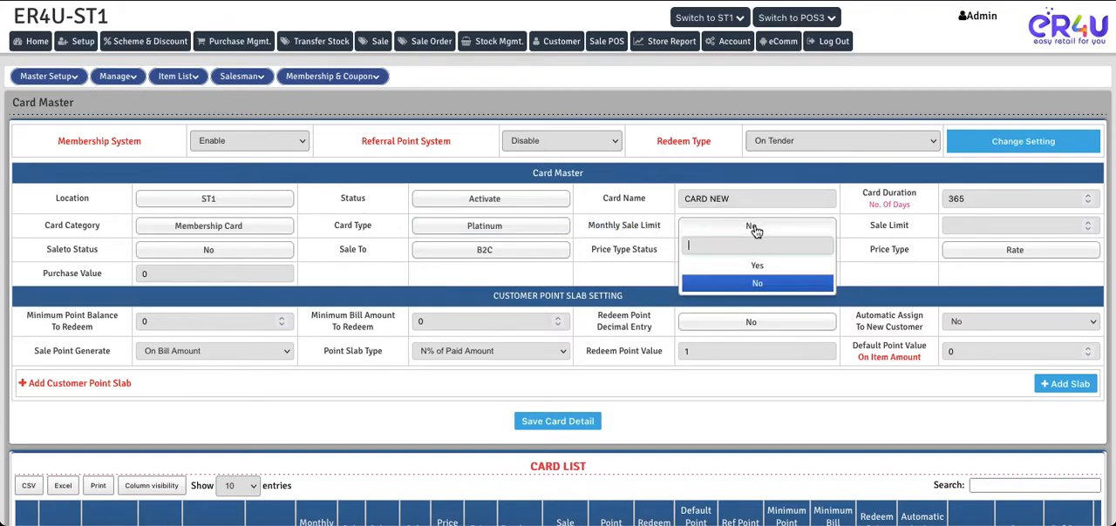
drag(664, 229, 591, 223)
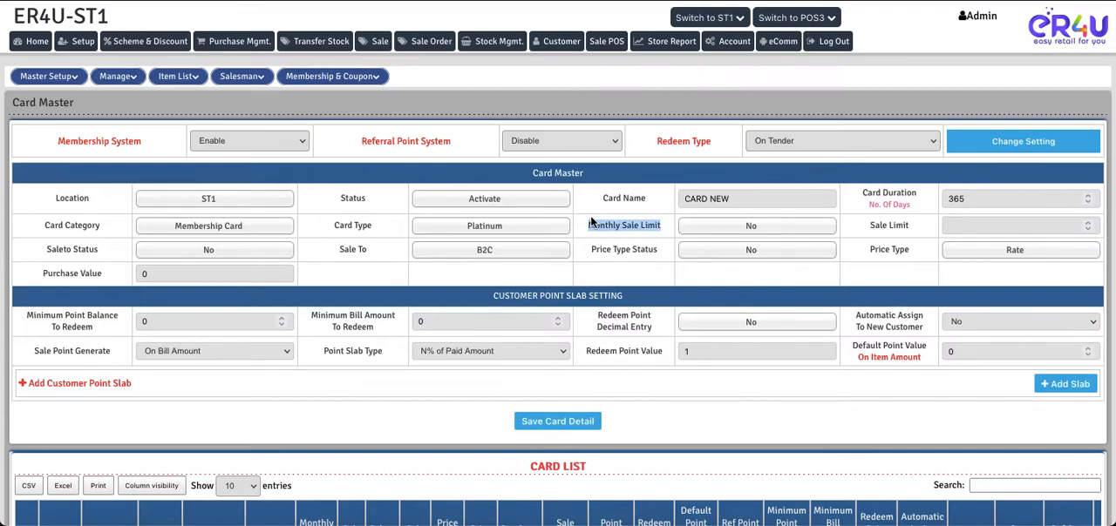
click(752, 232)
click(758, 265)
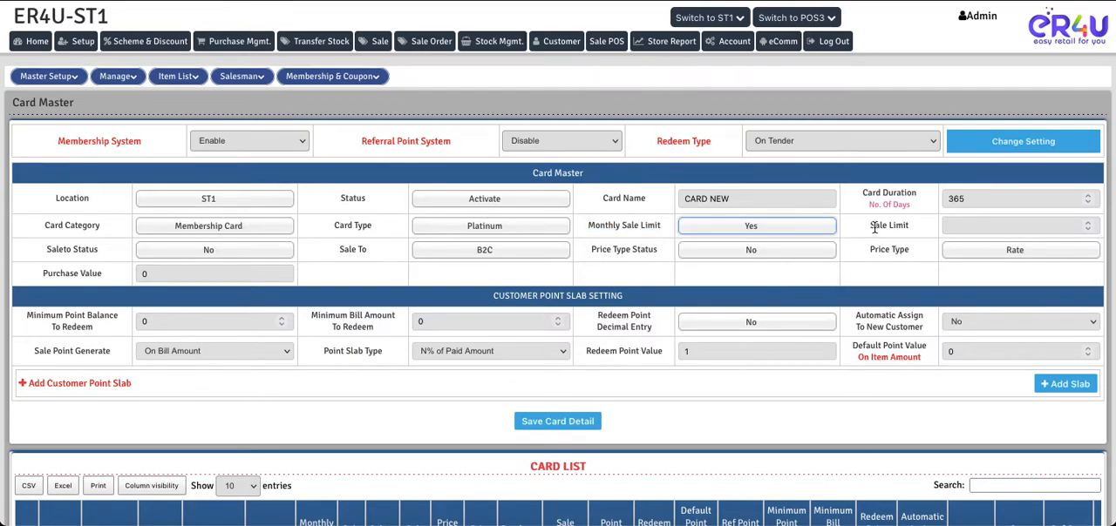
click(966, 228)
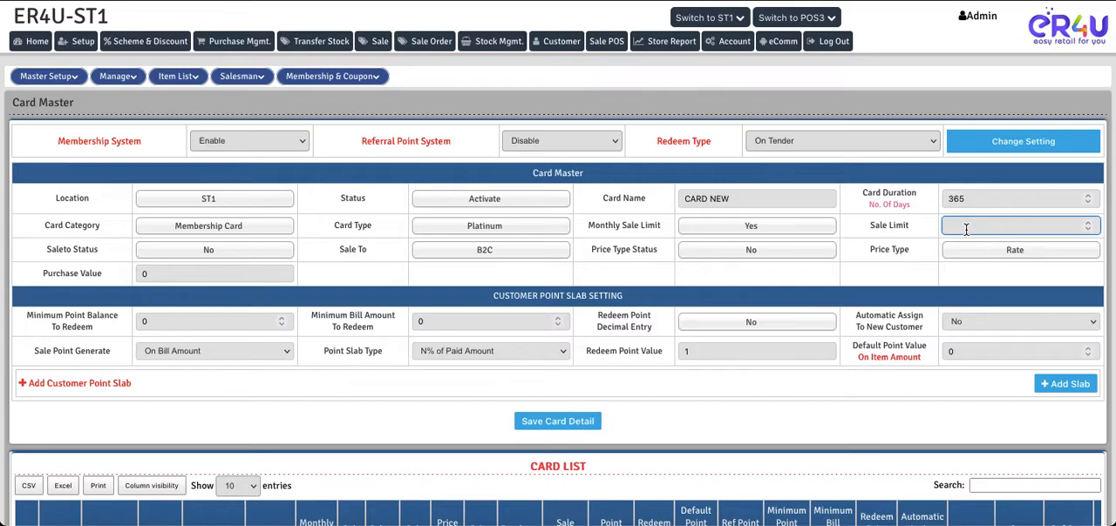
text(5000)
click(731, 232)
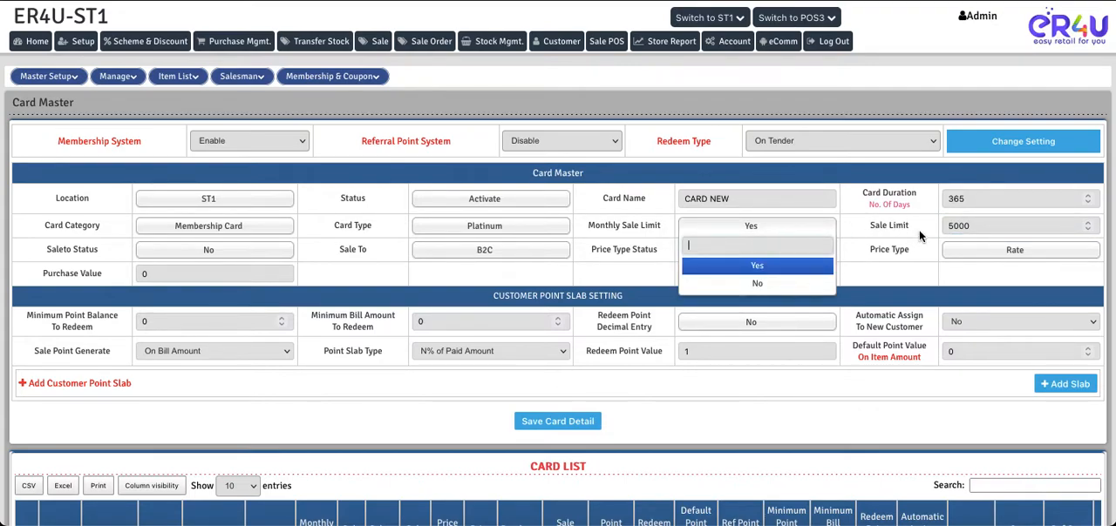
click(971, 226)
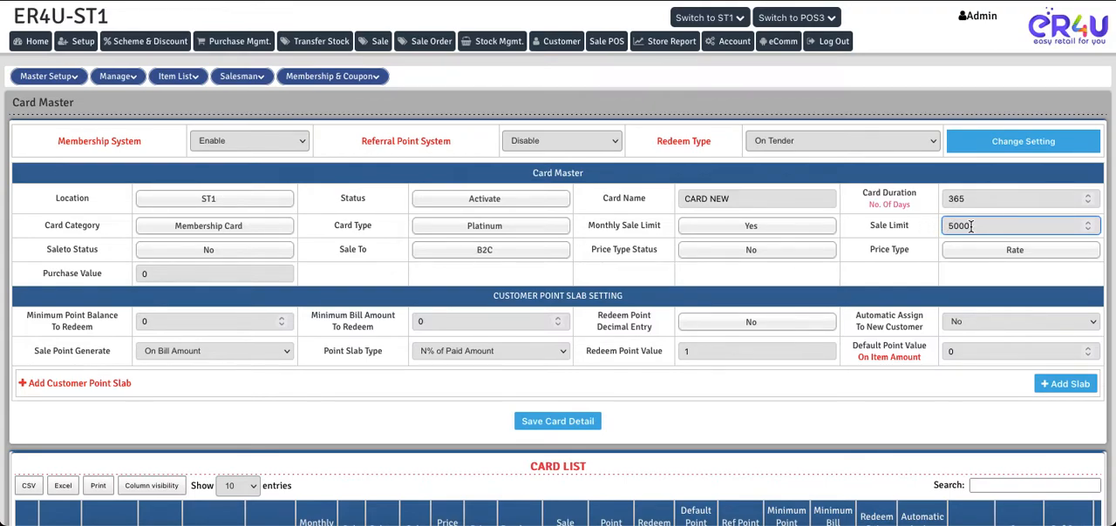
Return Monthly Sale Limit to No and clear the Sale Limit value
click(757, 227)
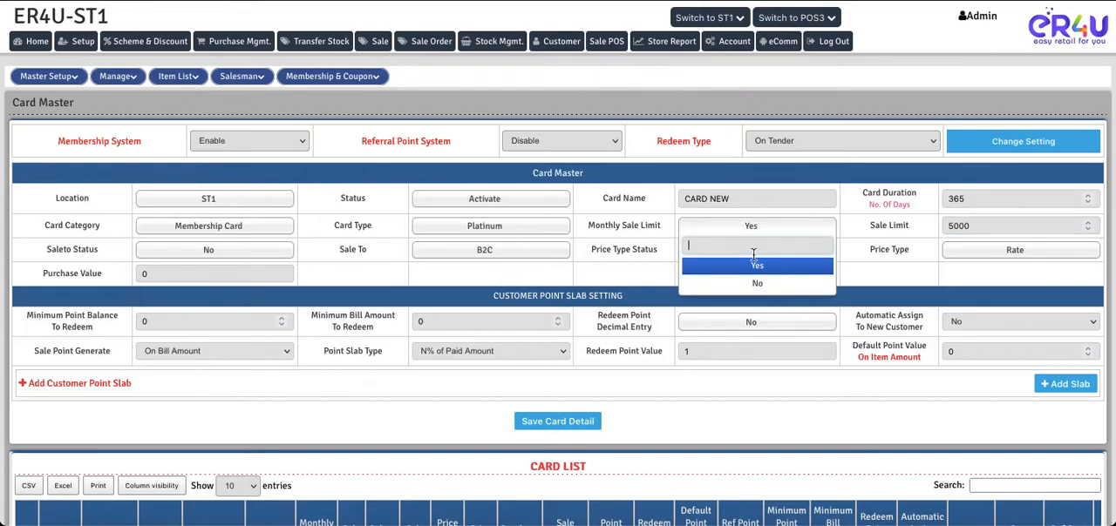
click(757, 284)
click(978, 225)
key(BackSpace)
key(BackSpace)
key(BackSpace)
key(BackSpace)
click(888, 224)
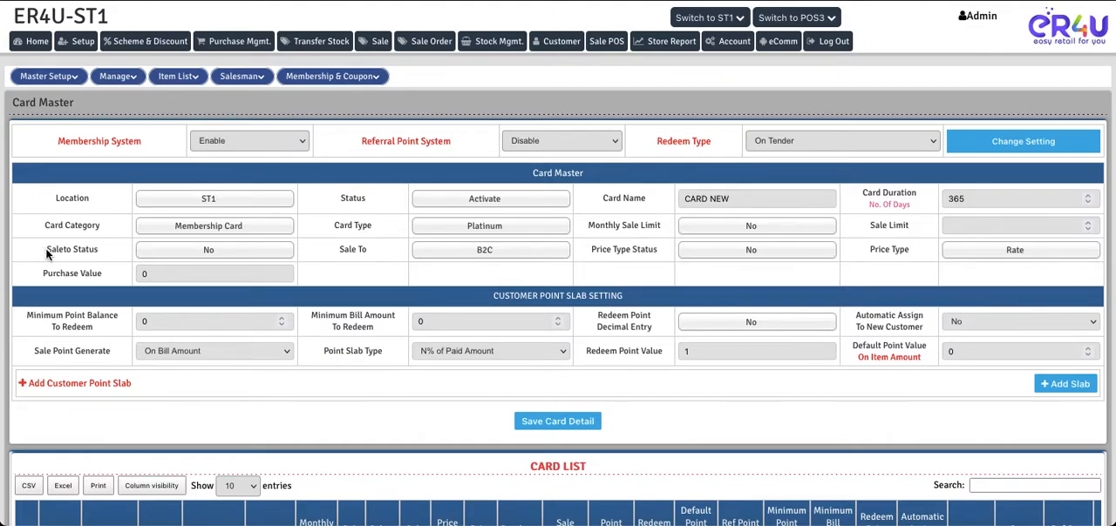
Try Saleto Status as Yes while checking the Sale To options, and return Saleto Status to No
drag(47, 251, 90, 259)
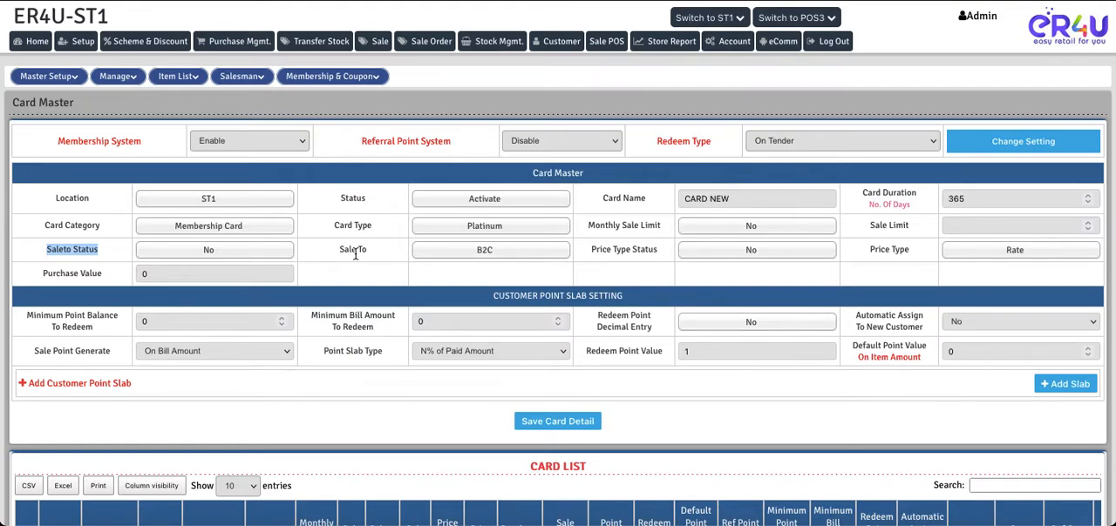
click(197, 254)
click(220, 291)
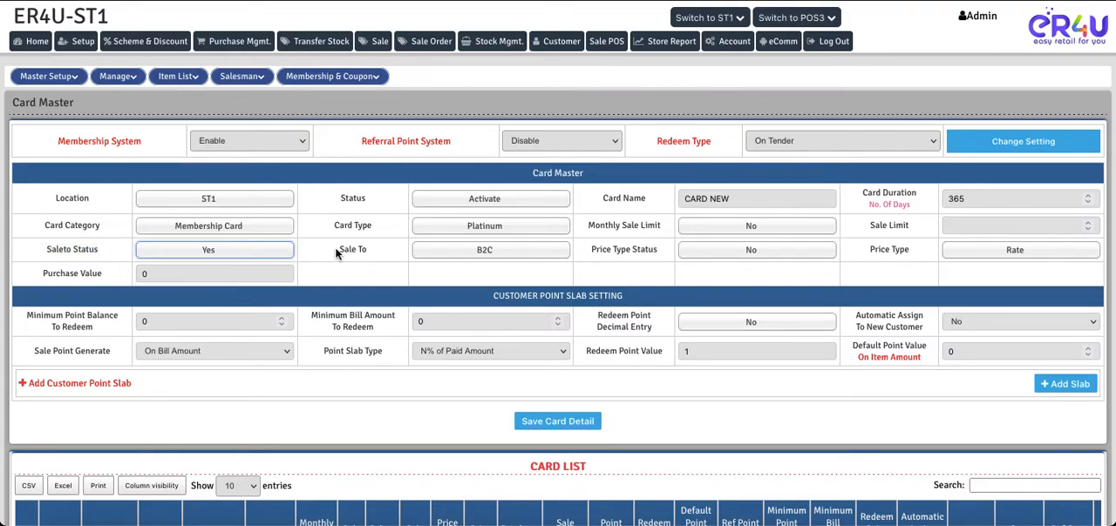
click(471, 258)
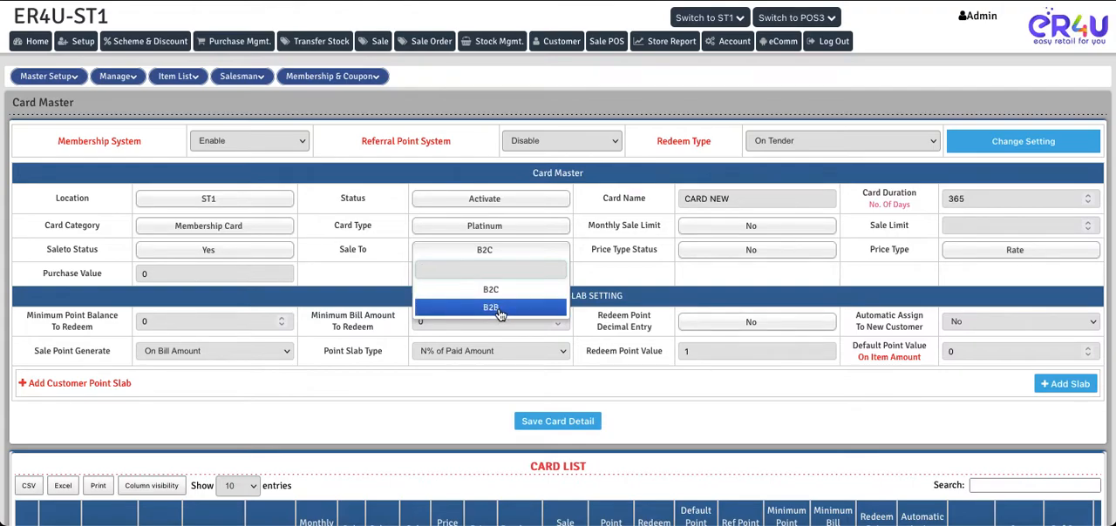
click(203, 252)
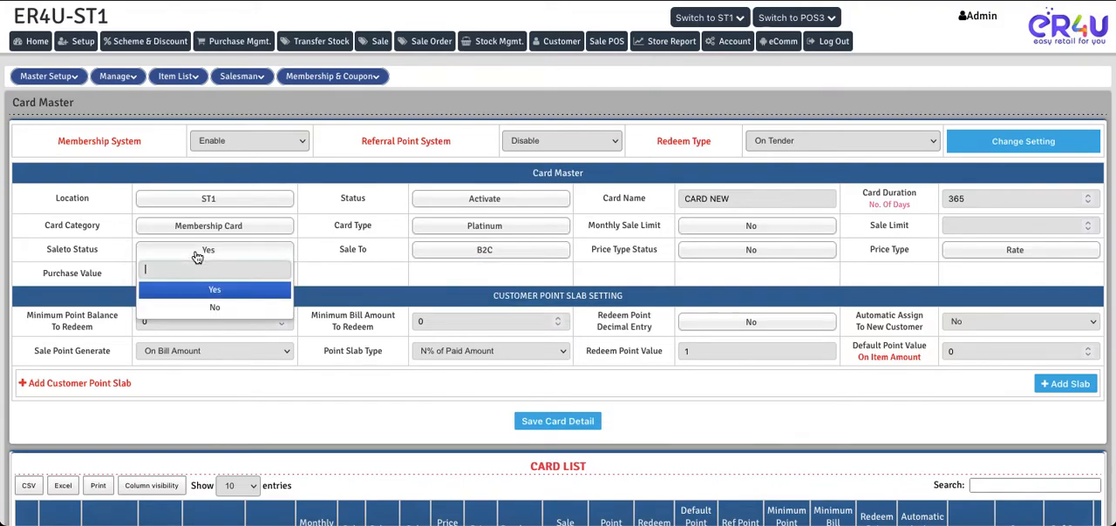
click(218, 309)
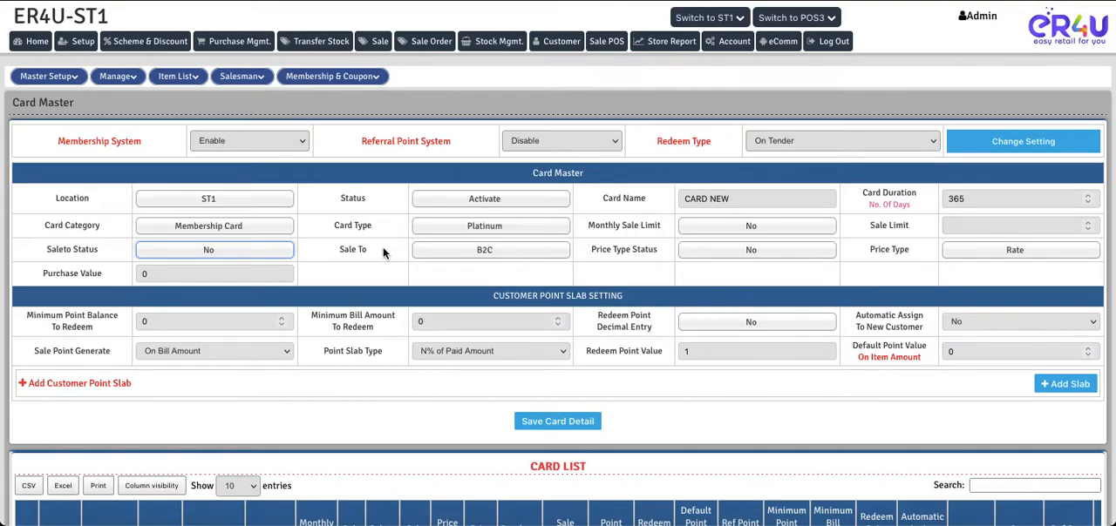
Try Price Type Status as Yes while checking the Price Type options, and return Price Type Status to No
drag(589, 253, 662, 253)
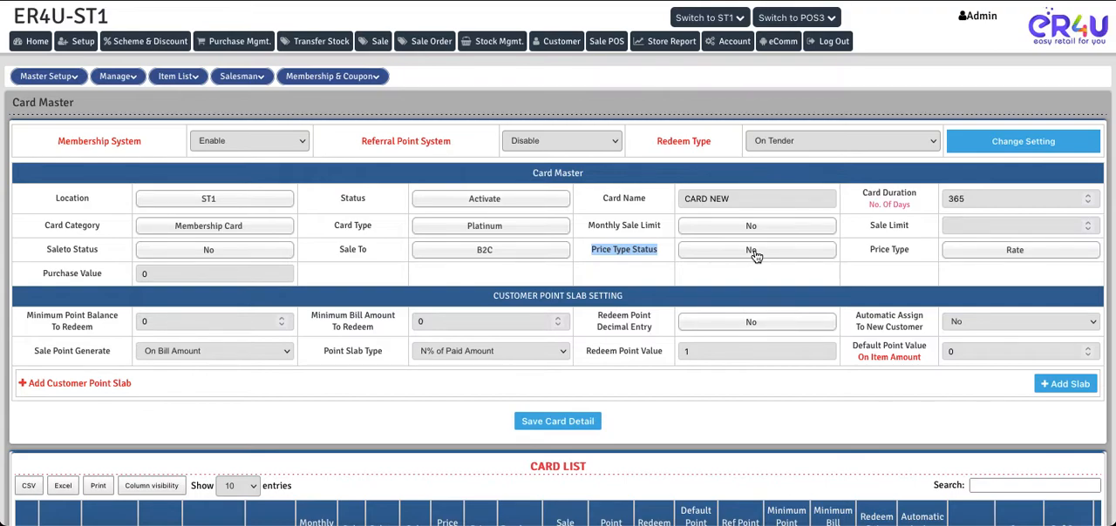
click(999, 255)
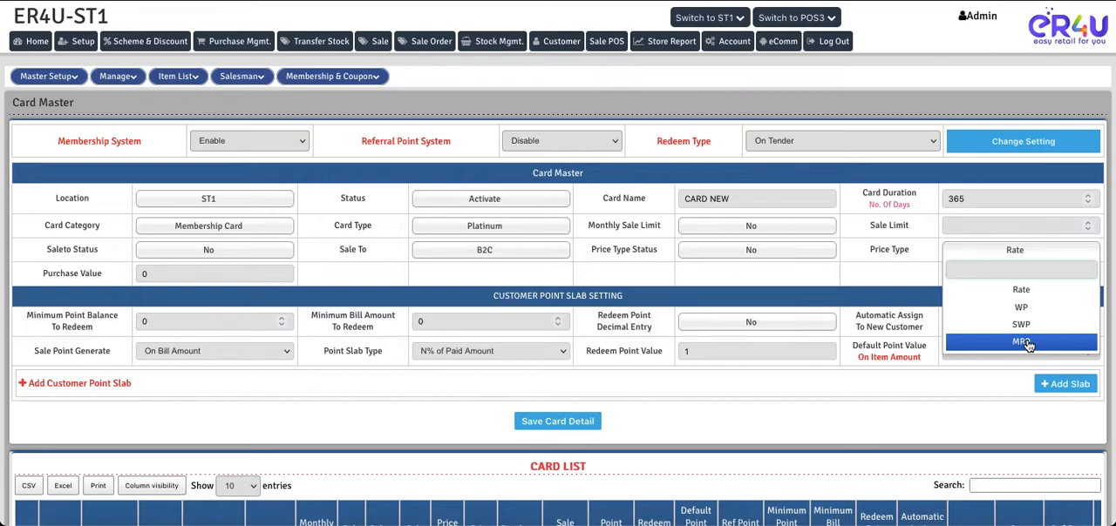
click(732, 255)
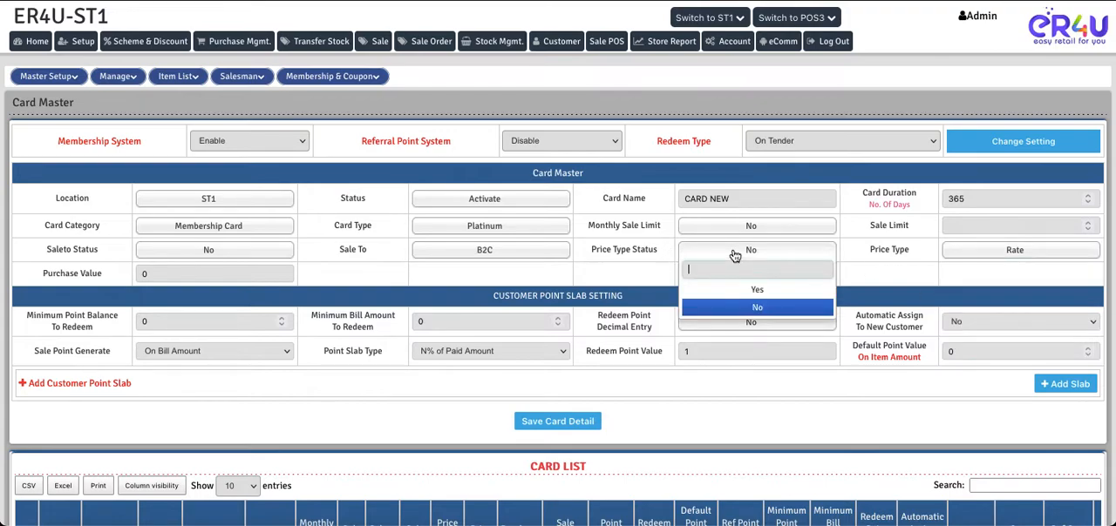
click(751, 292)
click(978, 254)
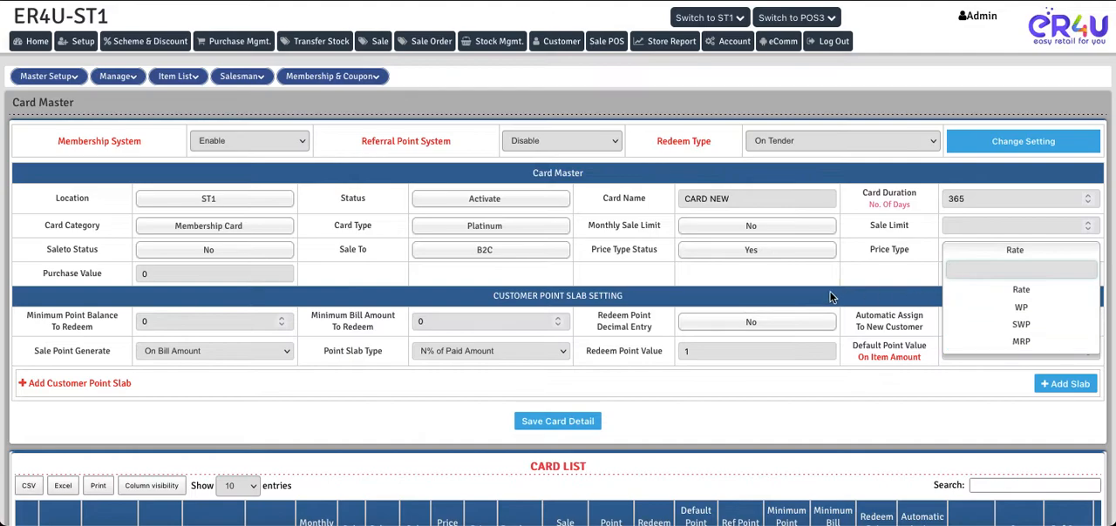
click(745, 251)
click(745, 308)
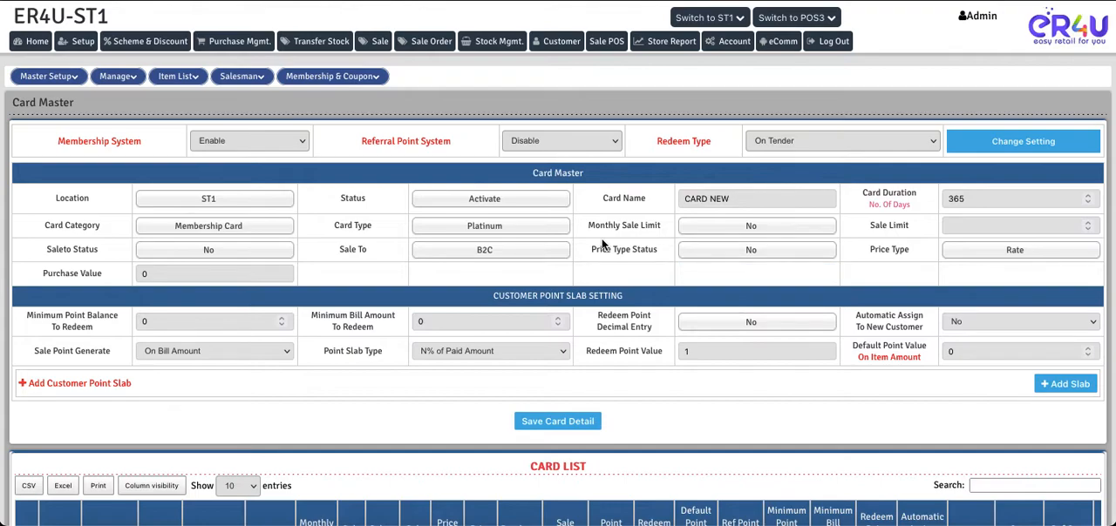
Try 2000 as the Purchase Value, and leave the Purchase Value empty
drag(45, 274, 136, 282)
click(172, 275)
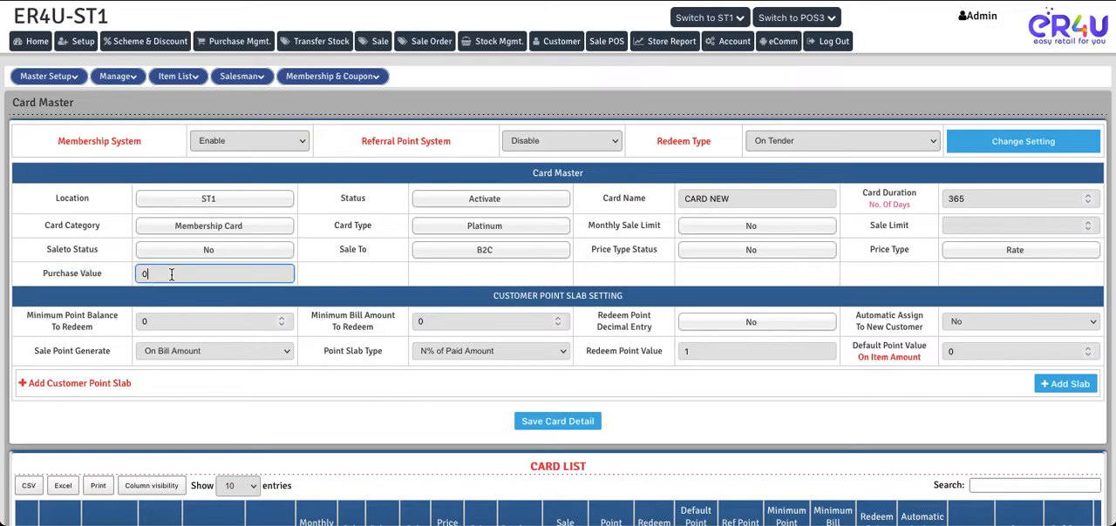
key(BackSpace)
text(2000)
key(BackSpace)
key(BackSpace)
key(BackSpace)
key(BackSpace)
click(306, 277)
Set Minimum Point Balance To Redeem to 1 in the Customer Point Slab Setting
drag(629, 296, 497, 300)
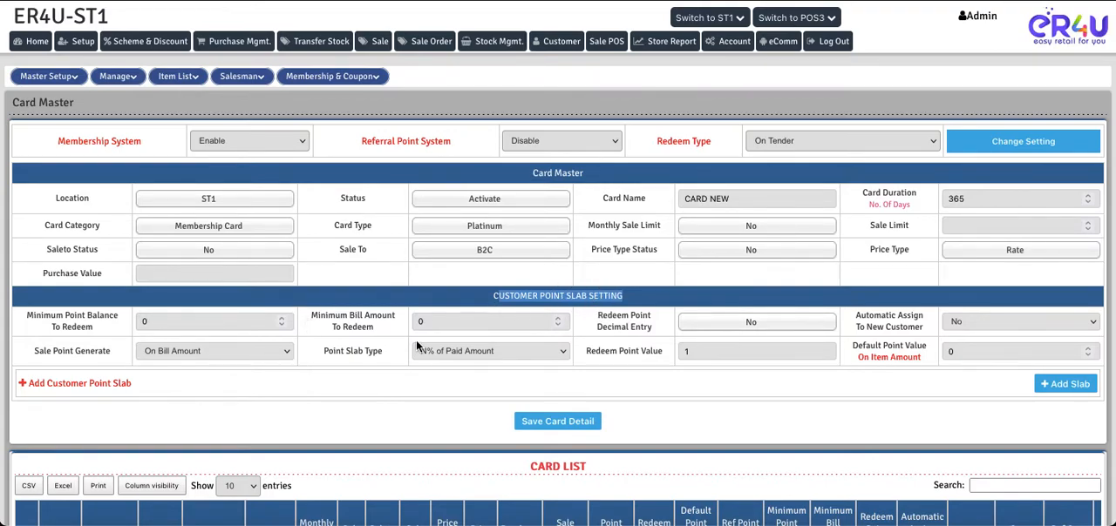
drag(26, 315, 96, 329)
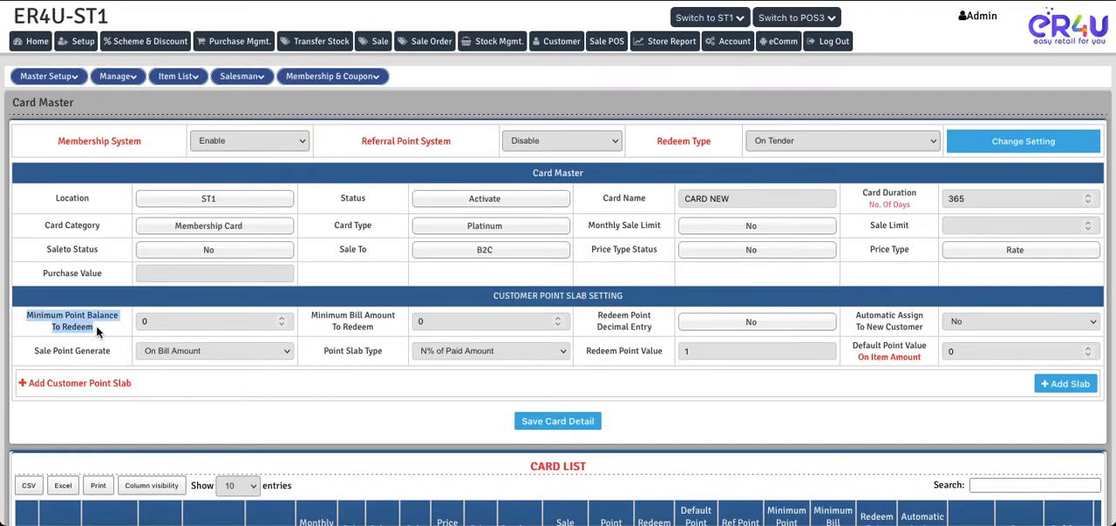
click(162, 318)
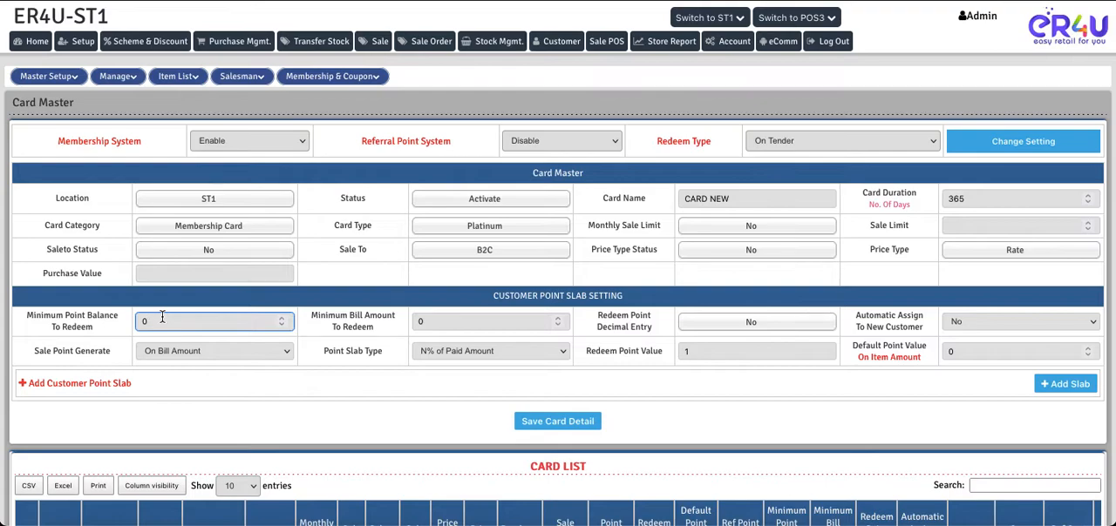
key(BackSpace)
text(1)
click(315, 324)
Set Minimum Bill Amount To Redeem to 500 in the Customer Point Slab Setting
drag(310, 324, 382, 330)
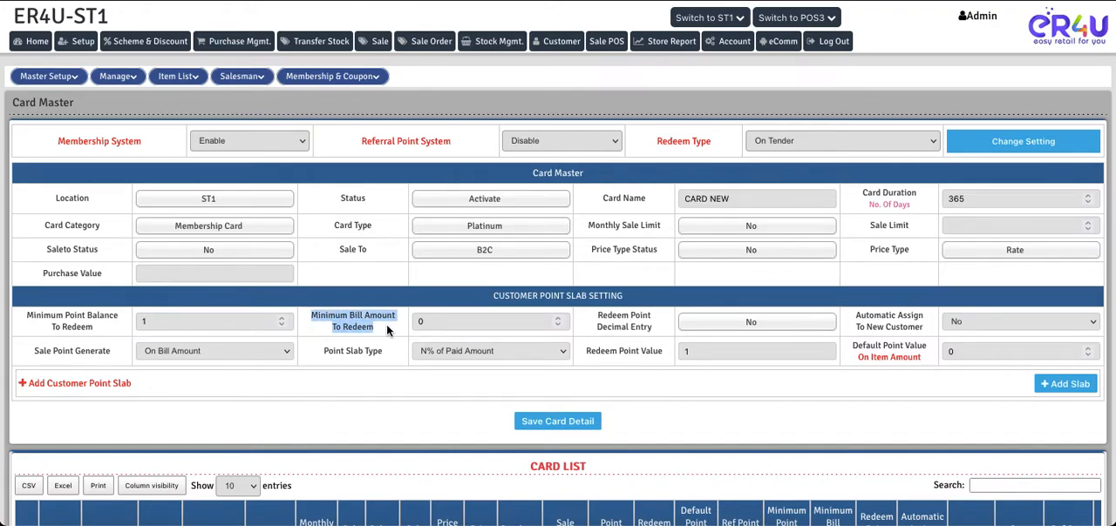
click(432, 321)
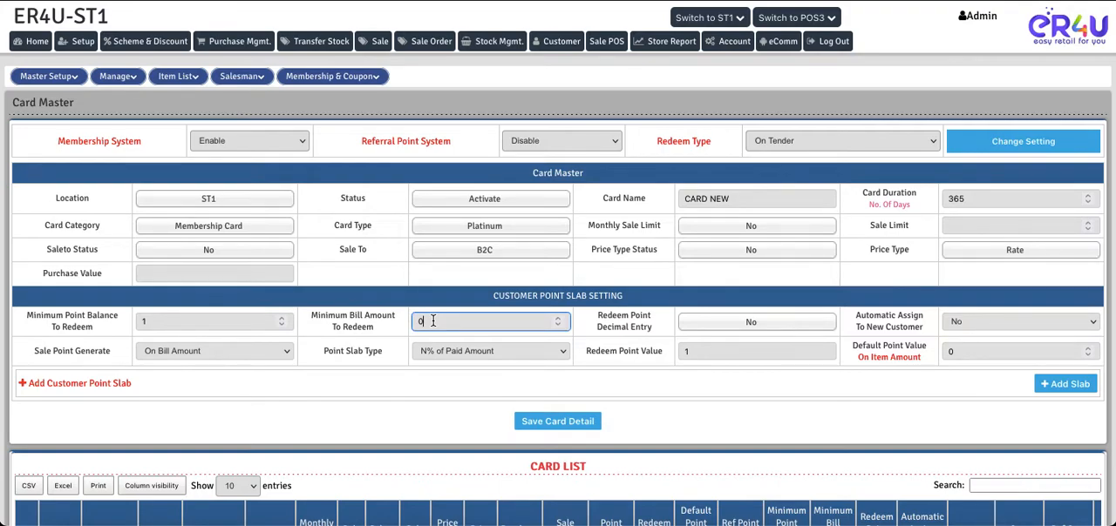
key(BackSpace)
text(500)
click(386, 335)
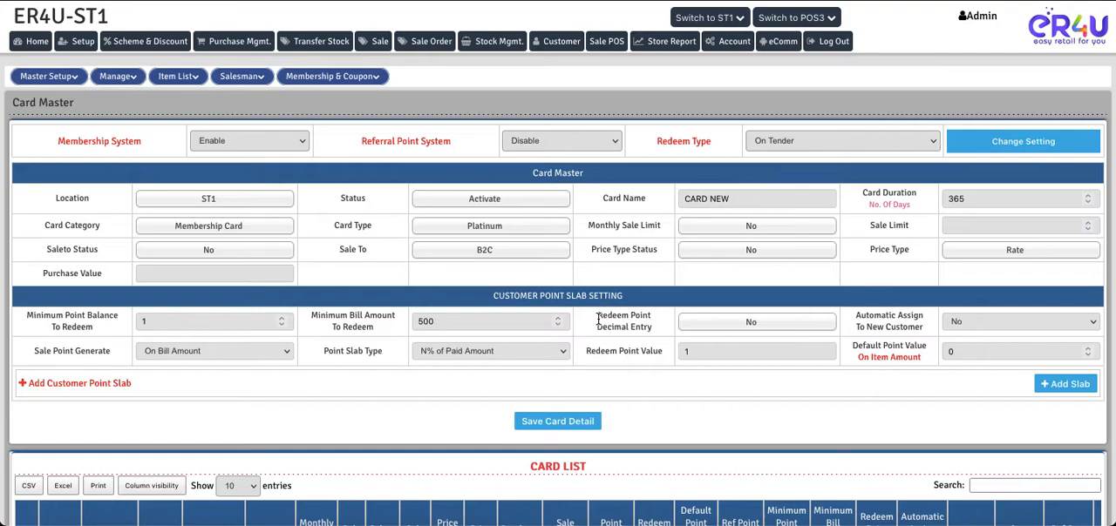
Set Redeem Point Decimal Entry to Yes, trying No in between
drag(598, 320, 649, 325)
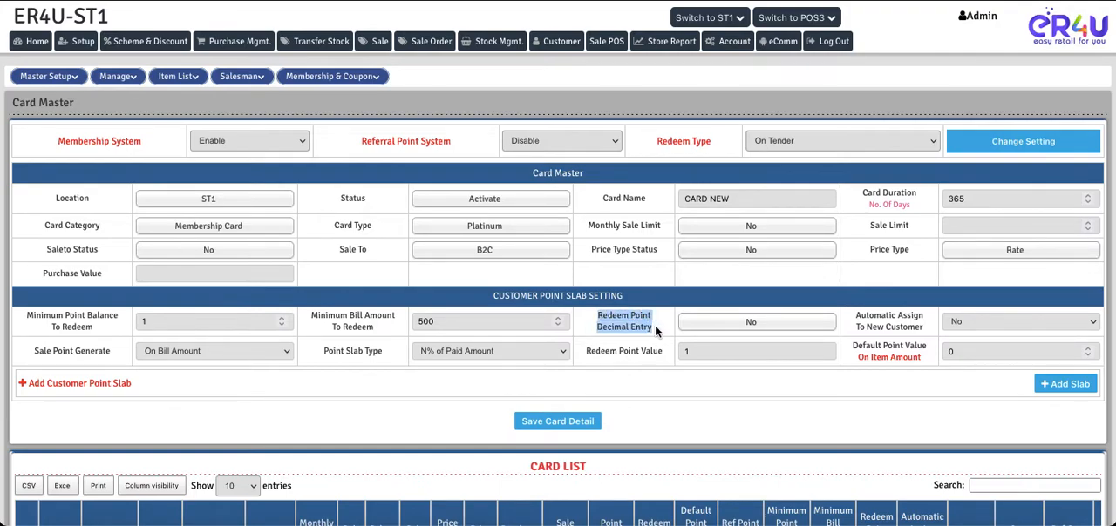
click(739, 326)
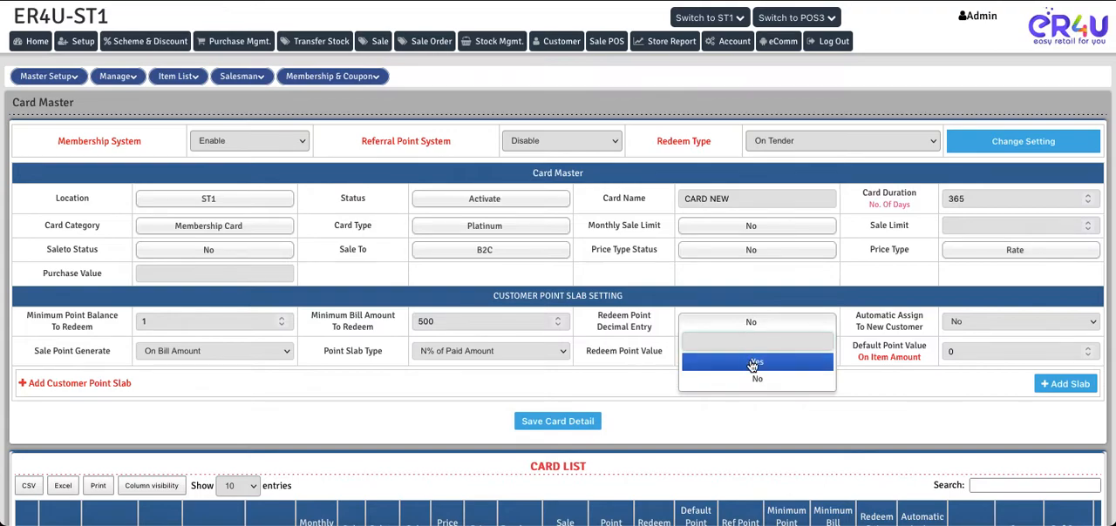
click(751, 361)
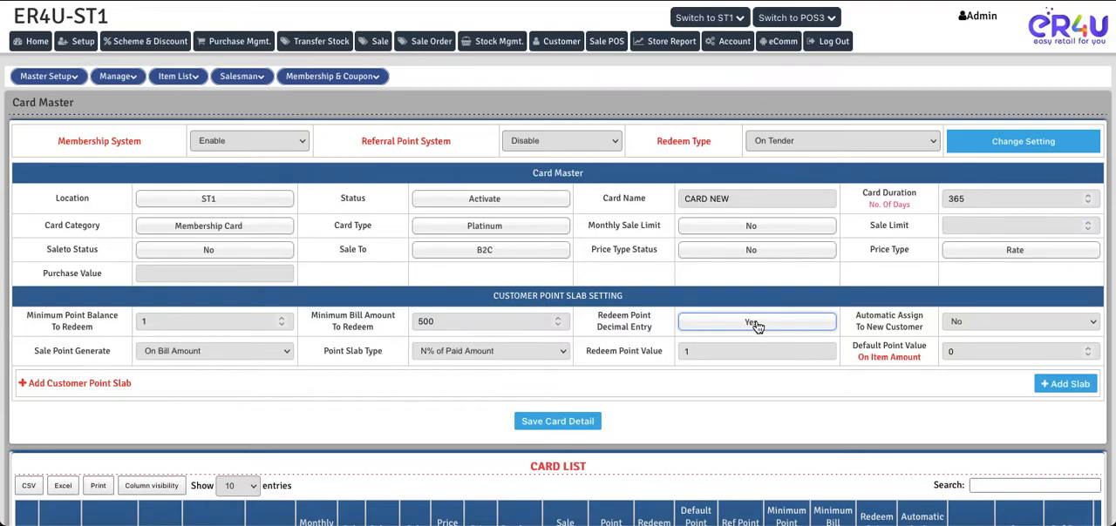
click(755, 326)
click(756, 378)
click(748, 325)
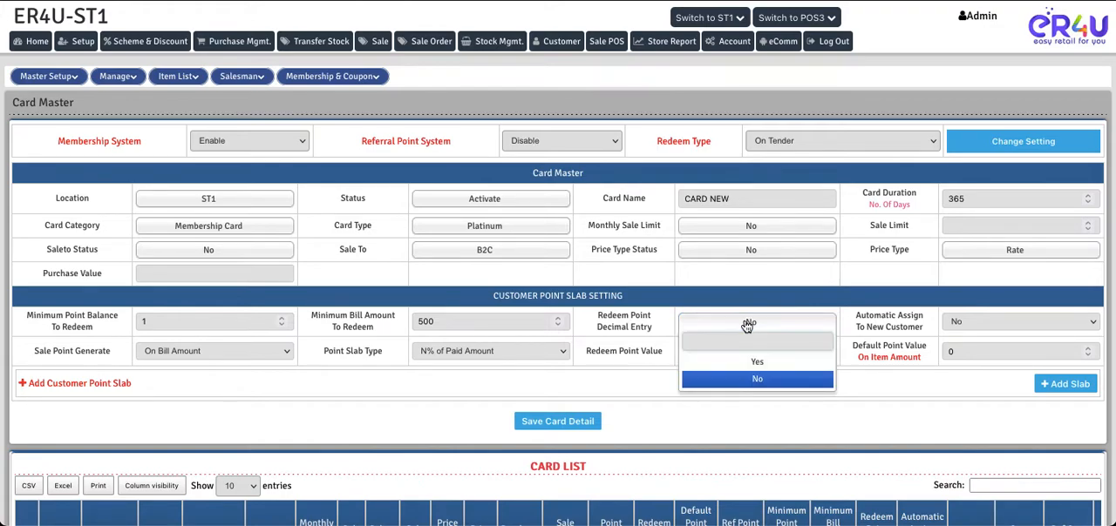
click(756, 363)
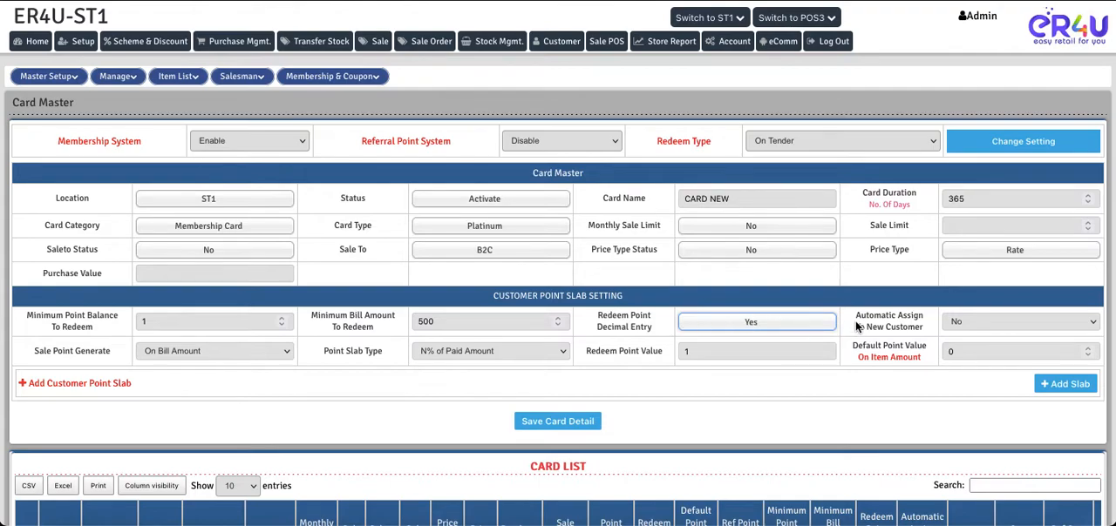
Try Automatic Assign To New Customer as Yes, and return it to No
drag(855, 318, 926, 326)
click(959, 322)
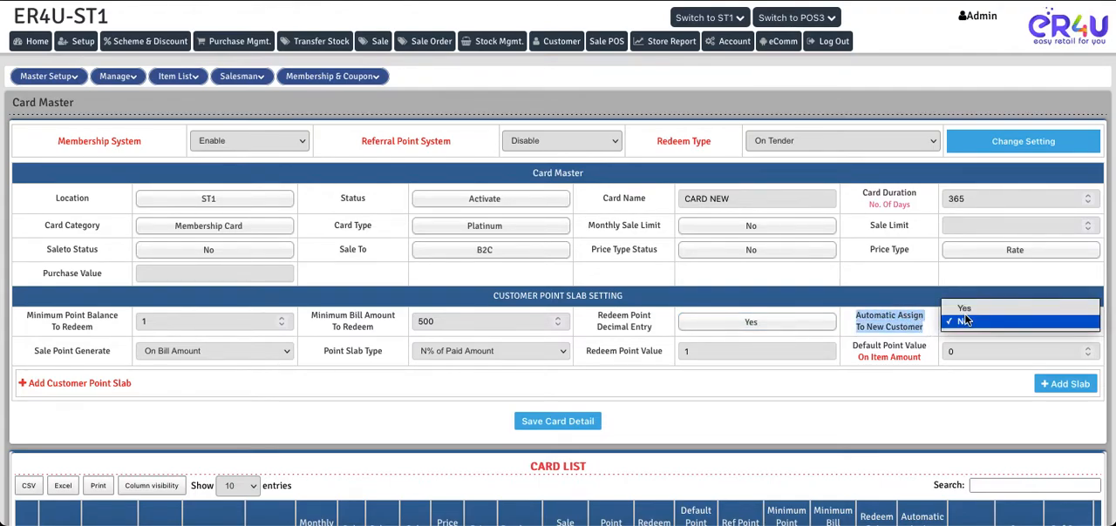
click(964, 309)
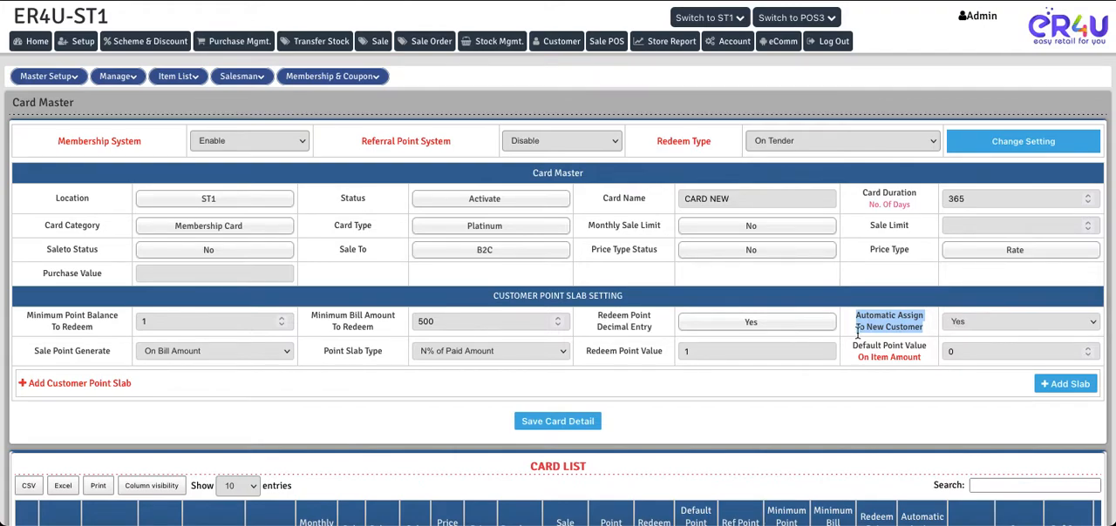
click(944, 319)
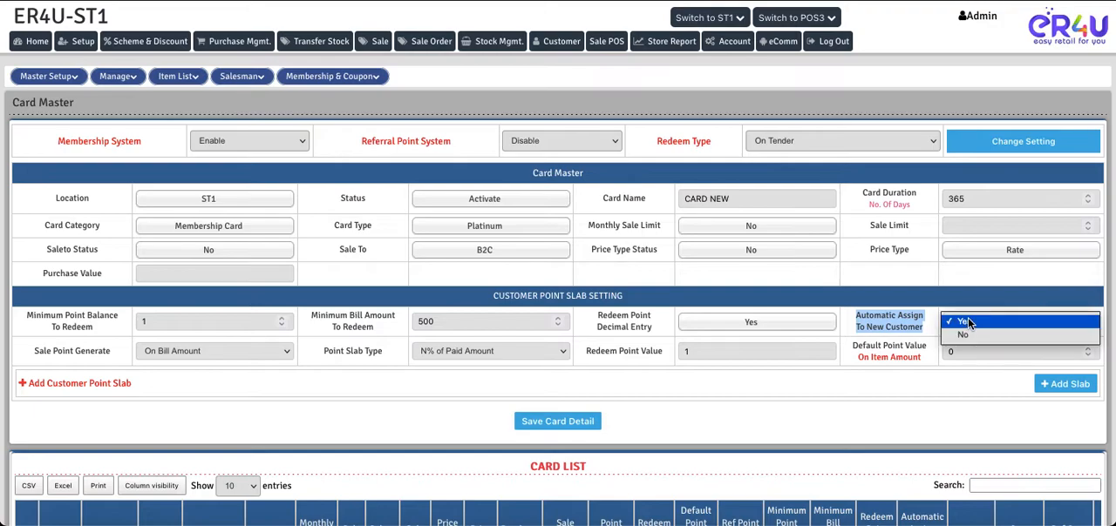
click(973, 330)
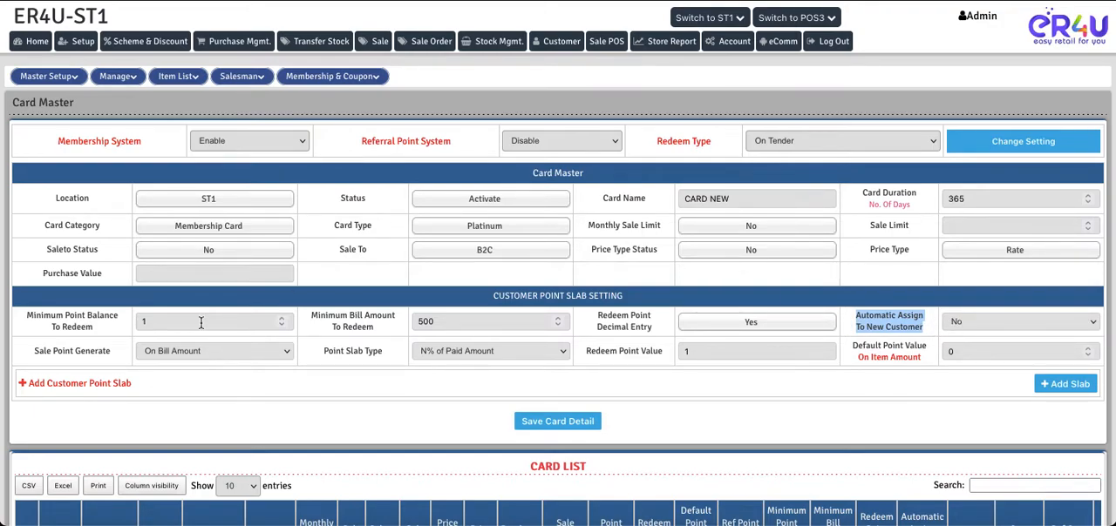
Check the Sale Point Generate options and keep On Bill Amount selected
drag(35, 351, 105, 352)
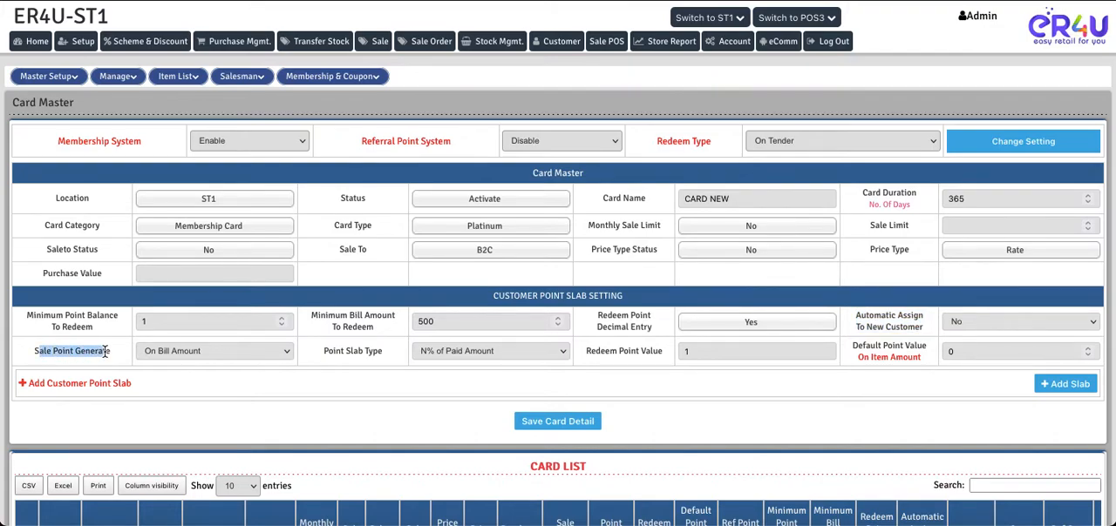
click(281, 357)
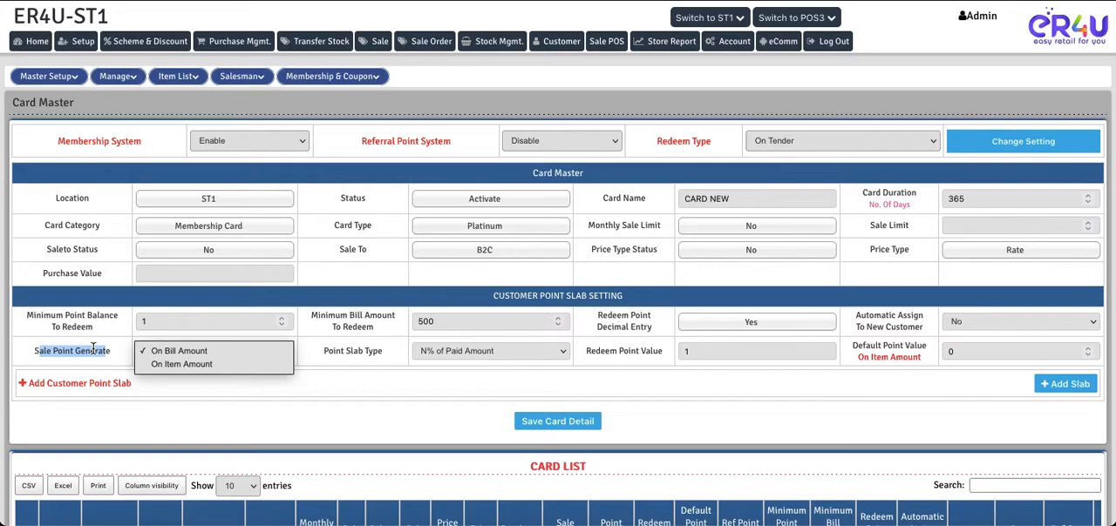
click(169, 350)
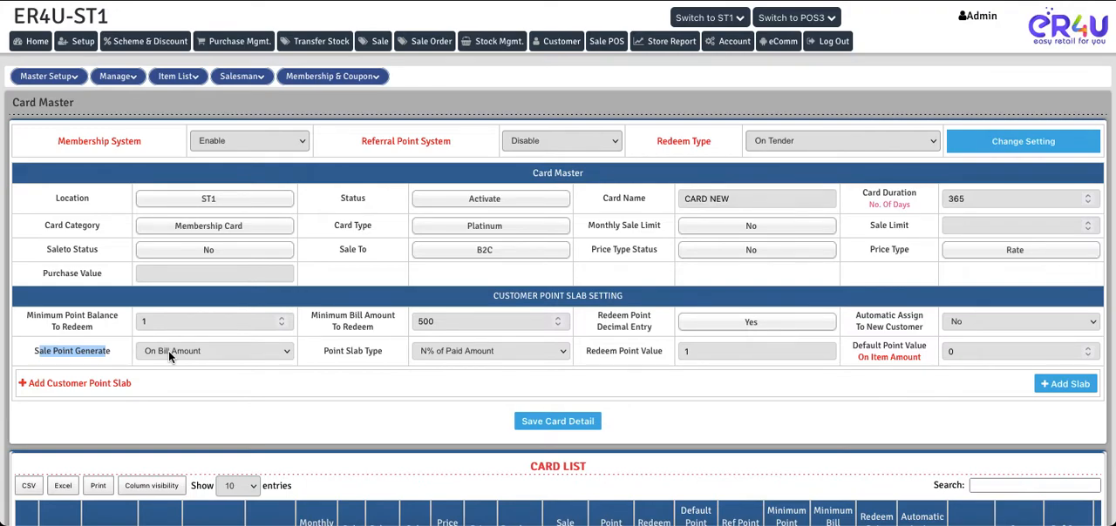
Compare the Point Slab Type options and keep N% of Paid Amount selected
drag(323, 352, 380, 357)
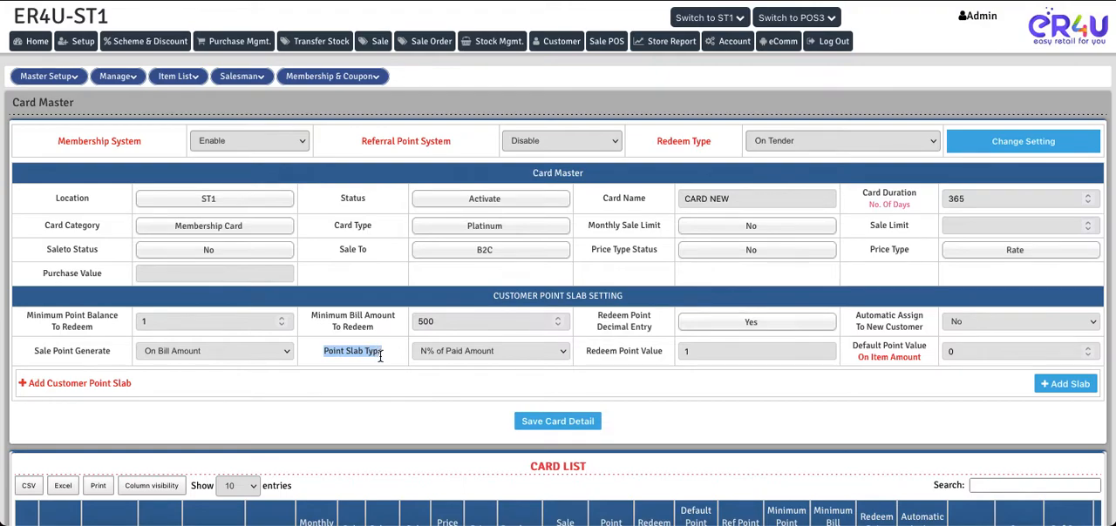
click(480, 353)
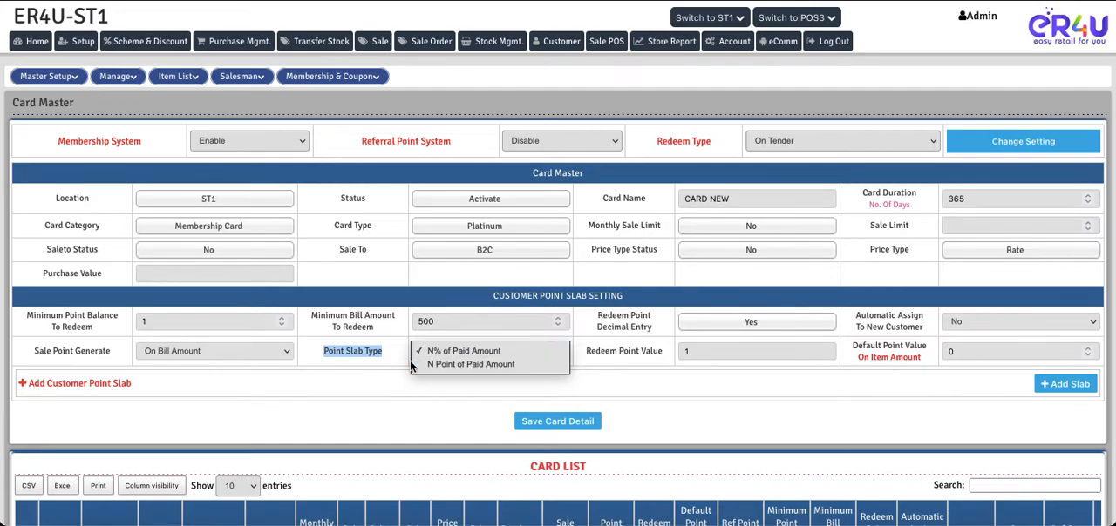
click(458, 351)
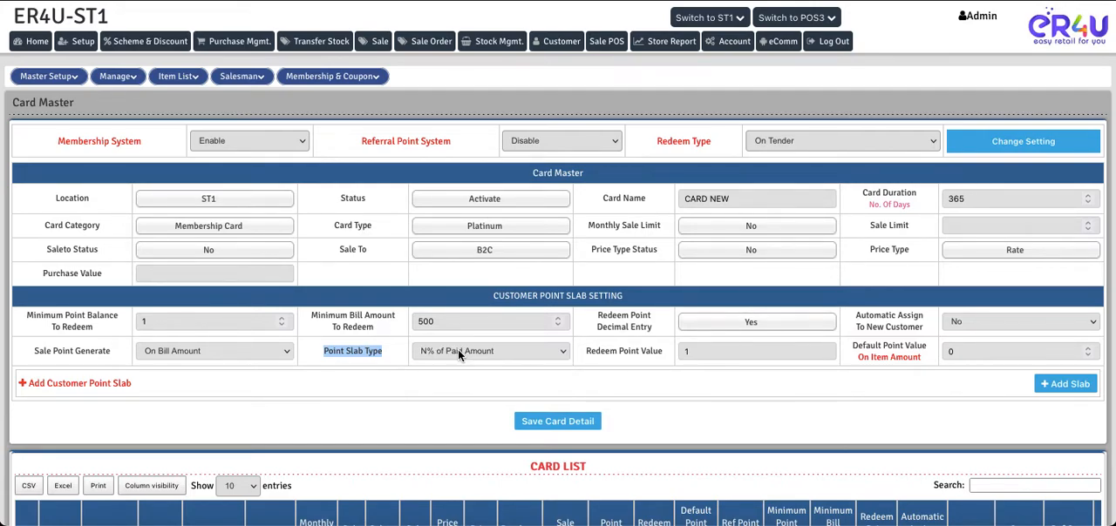
click(458, 351)
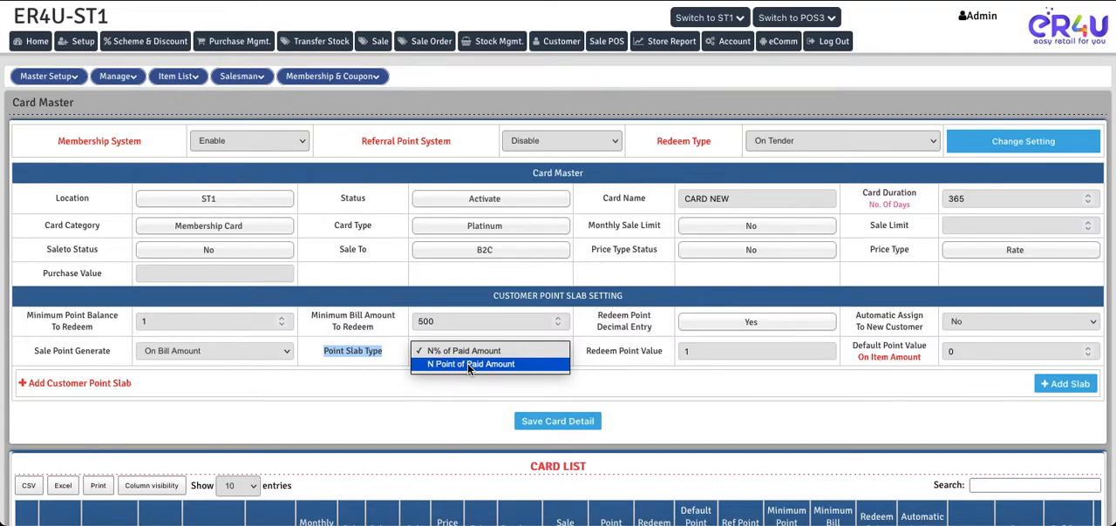
click(429, 351)
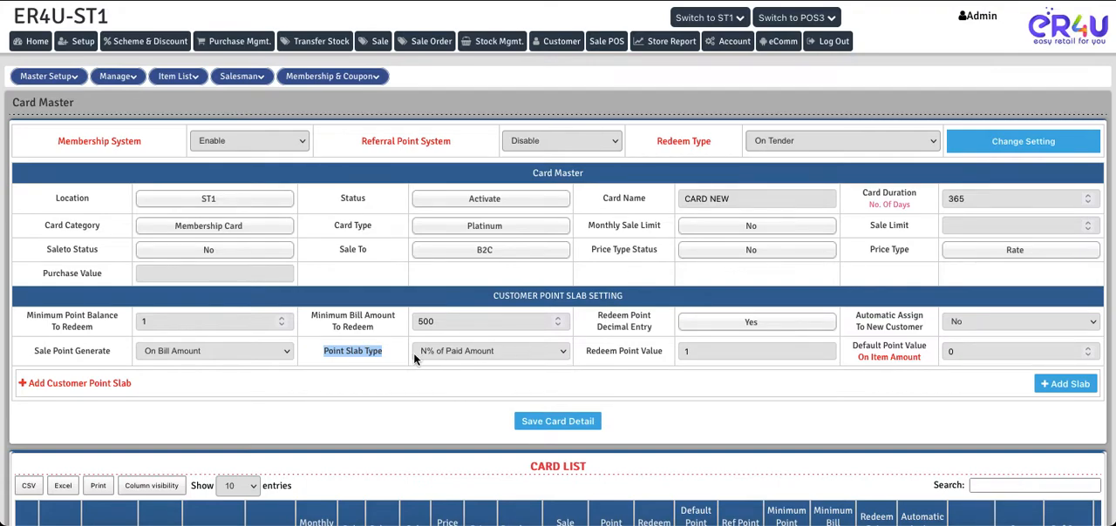
Set Redeem Point Value to 10 in the Customer Point Slab Setting
drag(586, 352, 661, 355)
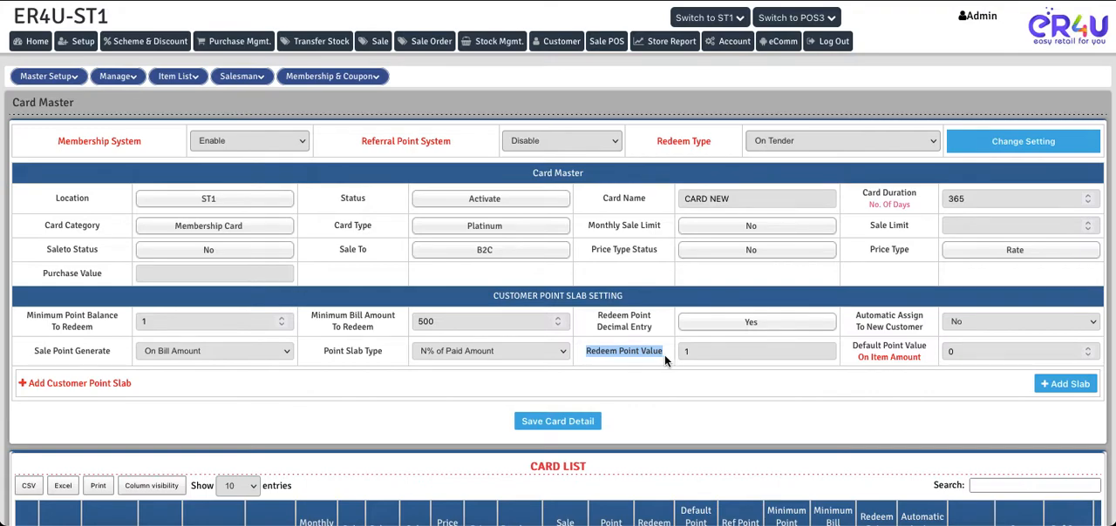
click(699, 355)
text(10)
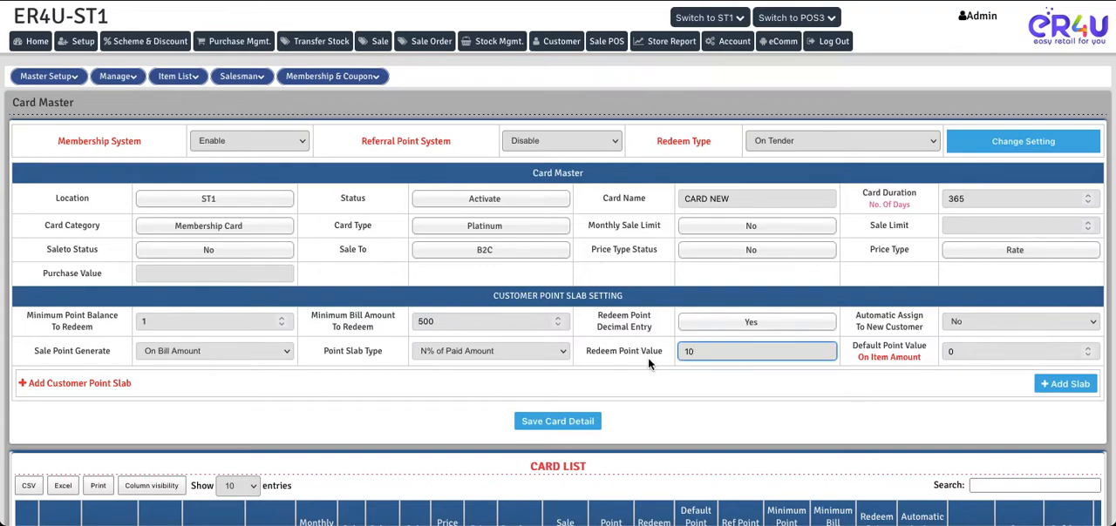
click(652, 351)
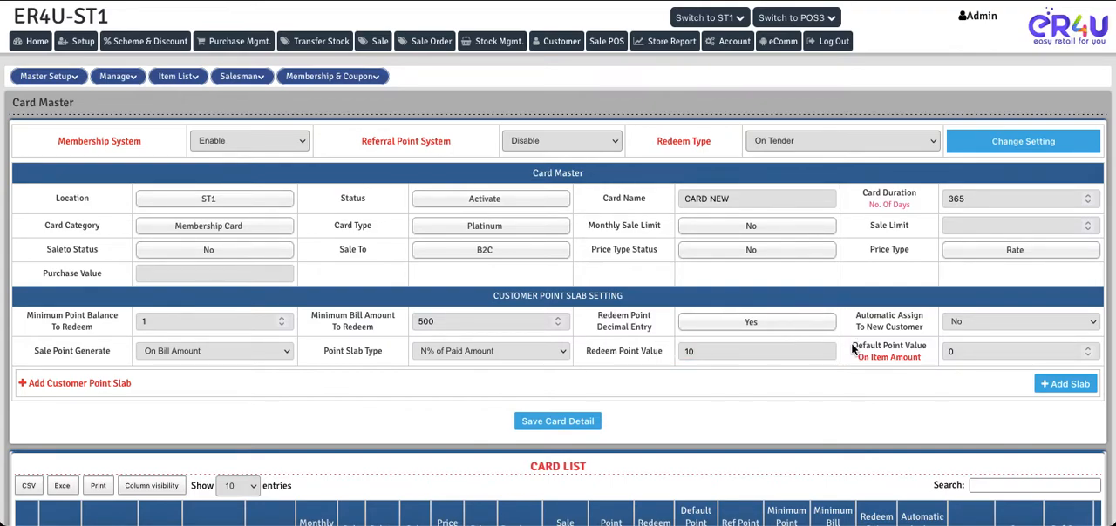
Check Default Point Value against the Sale Point Generate options, leaving Sale Point Generate on On Bill Amount
drag(853, 349, 924, 349)
click(189, 351)
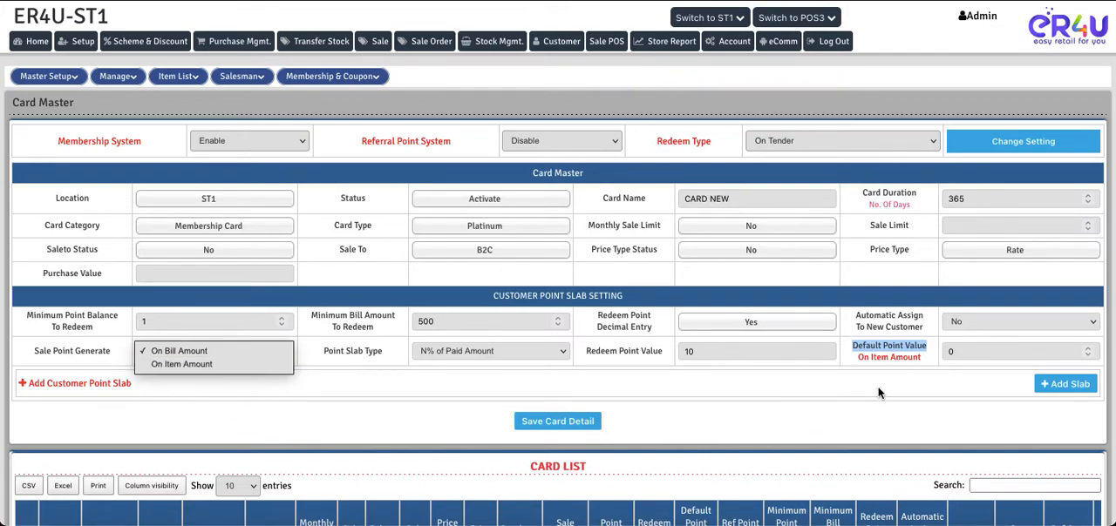
click(178, 351)
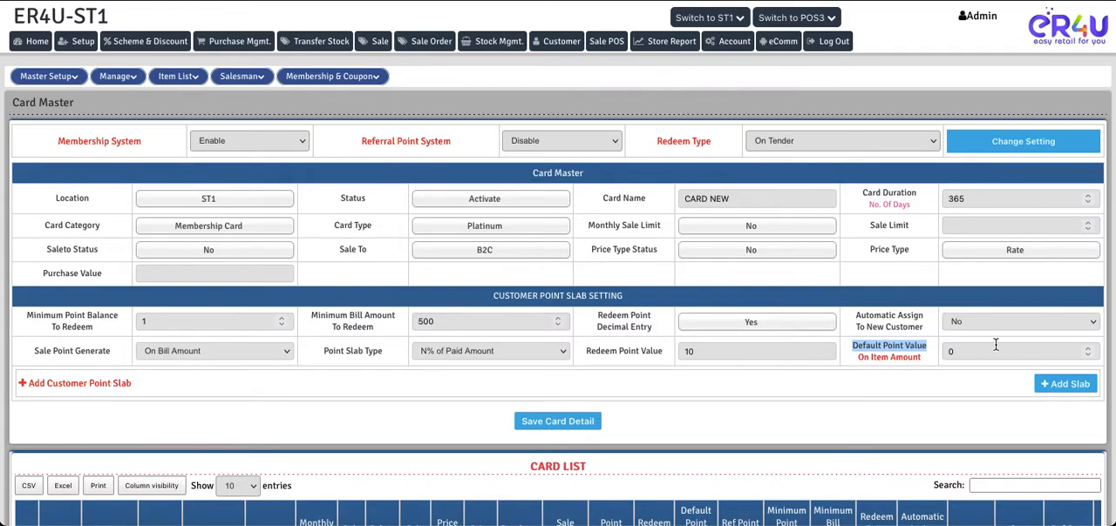
click(929, 356)
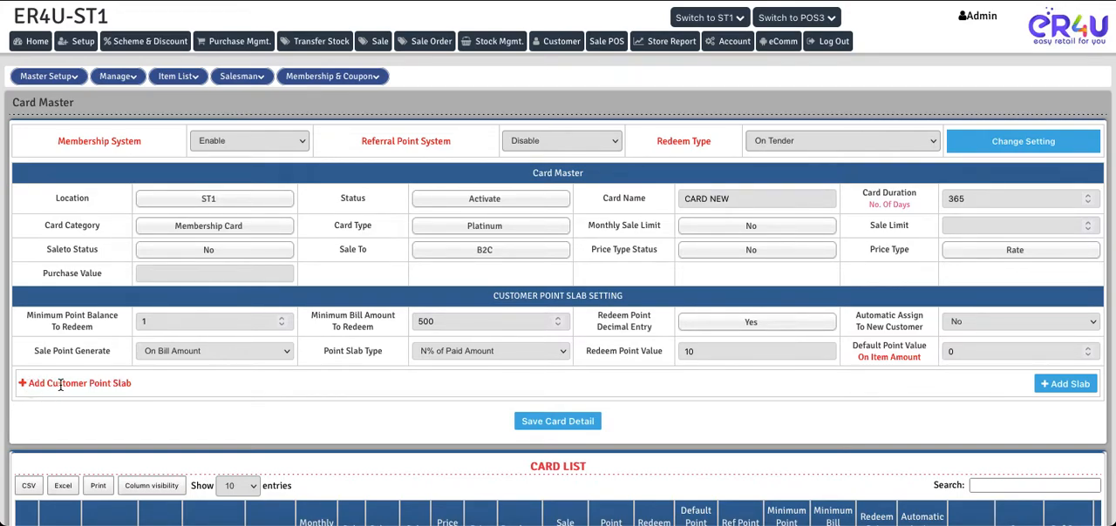
Add a customer point slab from amount 1 to 100 with a point value of 1
drag(28, 384, 131, 401)
click(131, 401)
click(1064, 385)
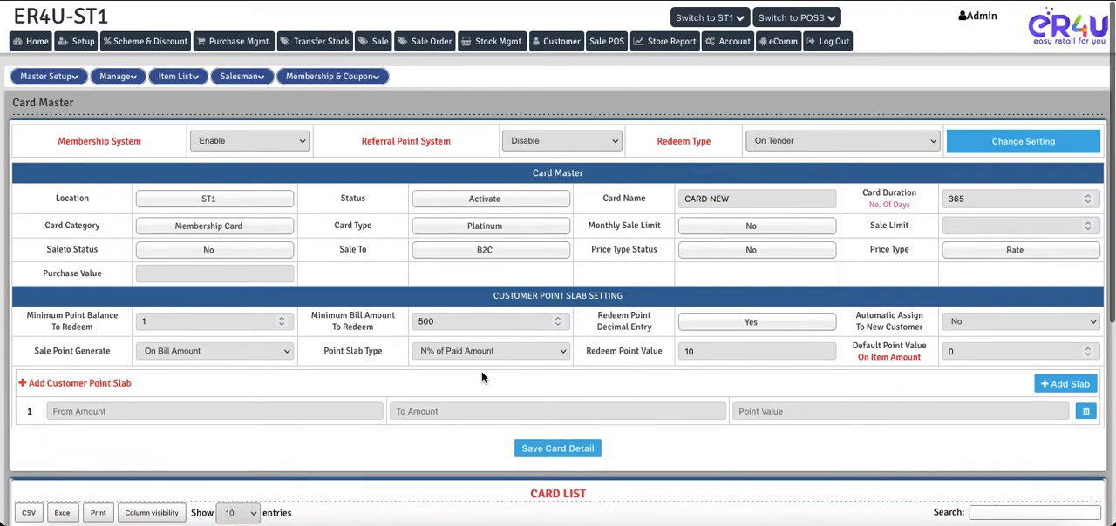
scroll(481, 371, down, 1)
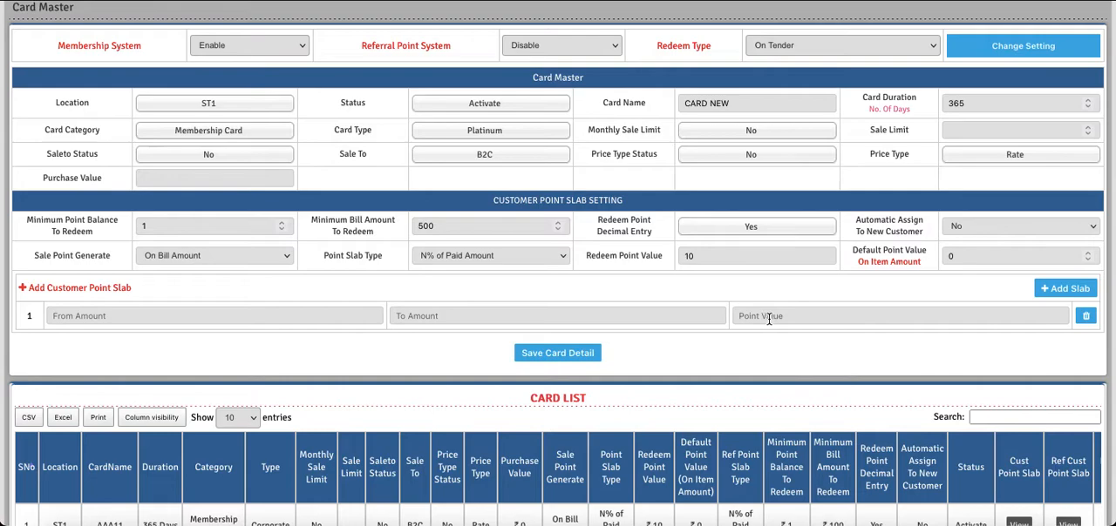
click(80, 315)
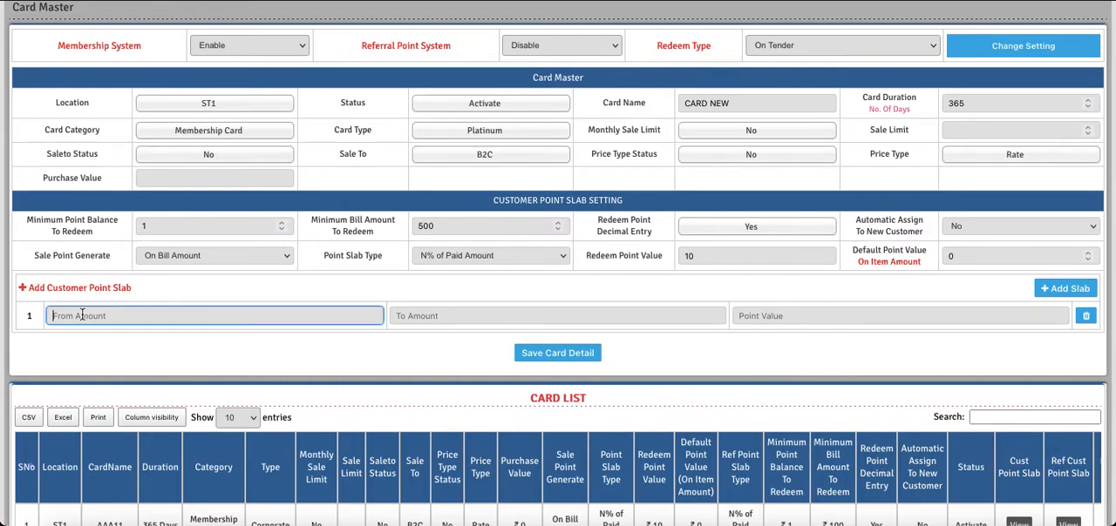
text(1)
click(434, 318)
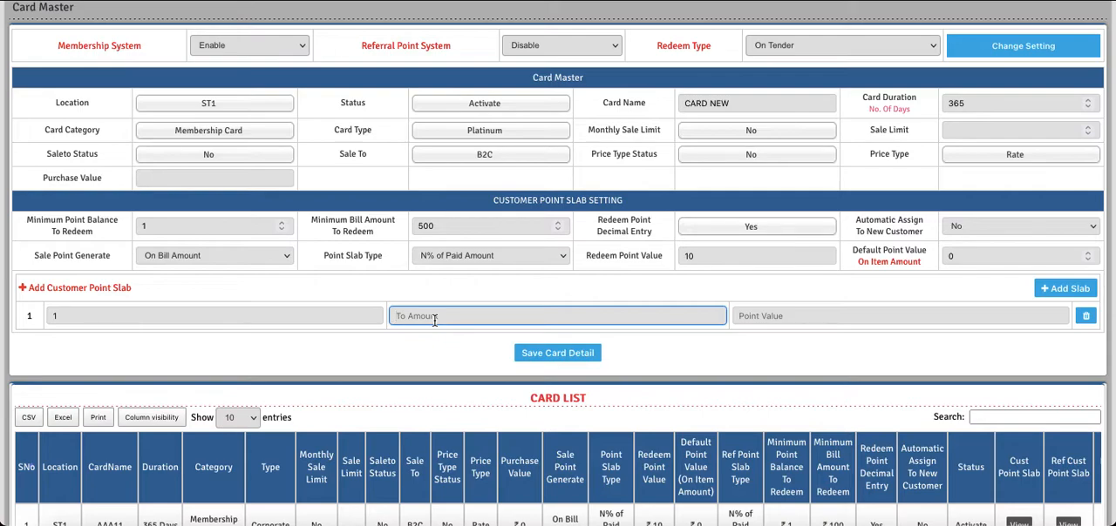
text(100)
click(758, 316)
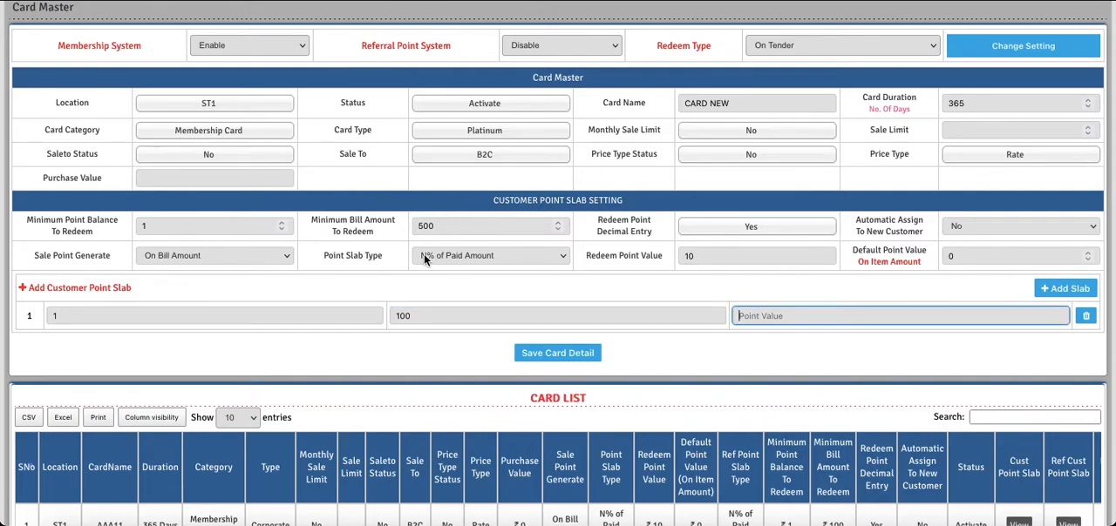
text(1)
click(687, 255)
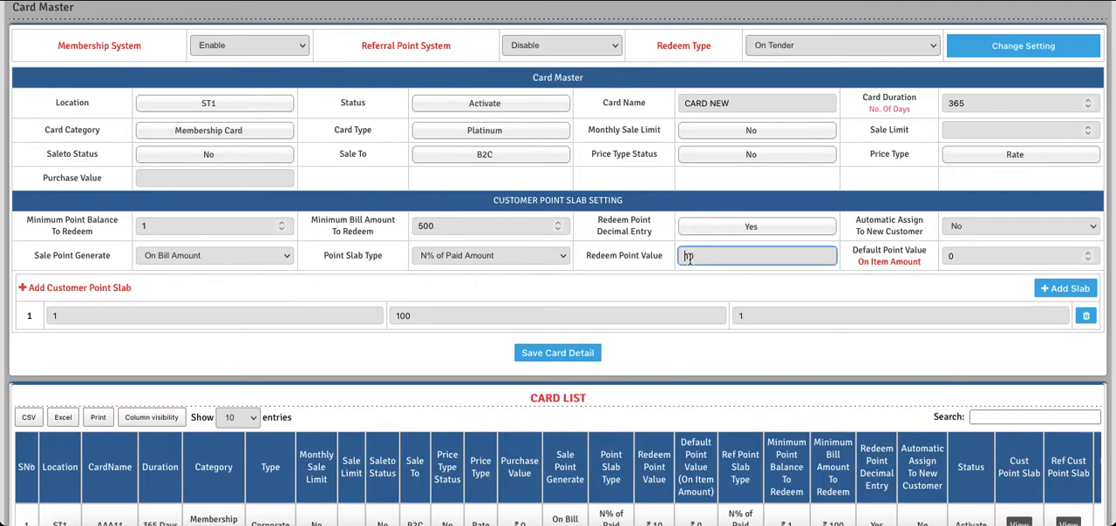
double_click(759, 317)
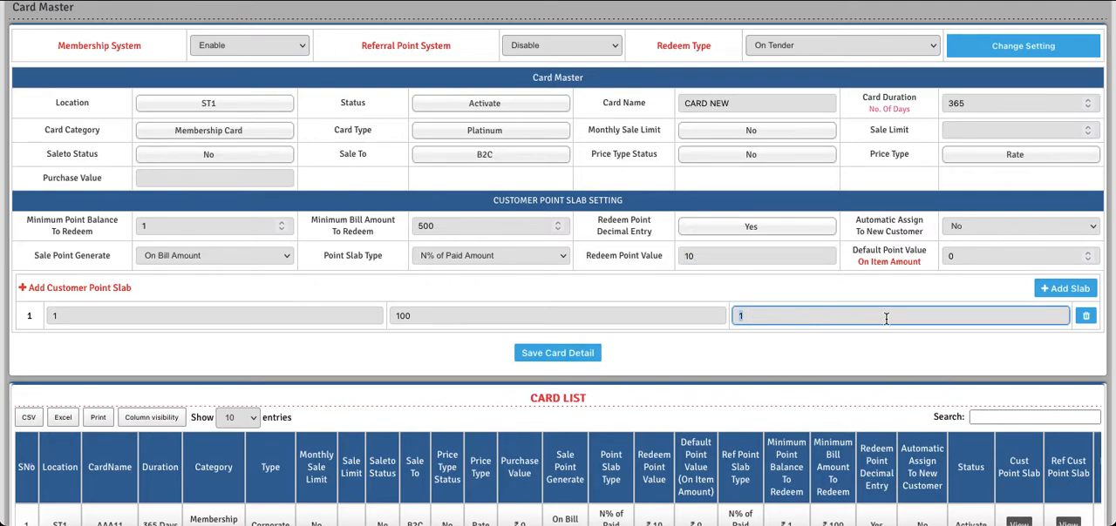
Add a second customer point slab from amount 101 to 500 with a point value of 3
click(1057, 294)
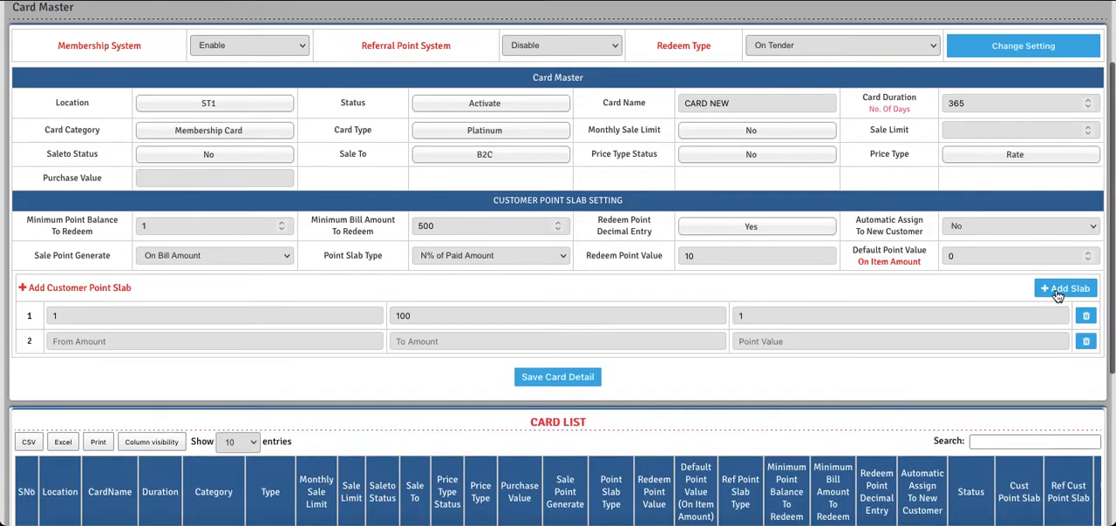
click(136, 342)
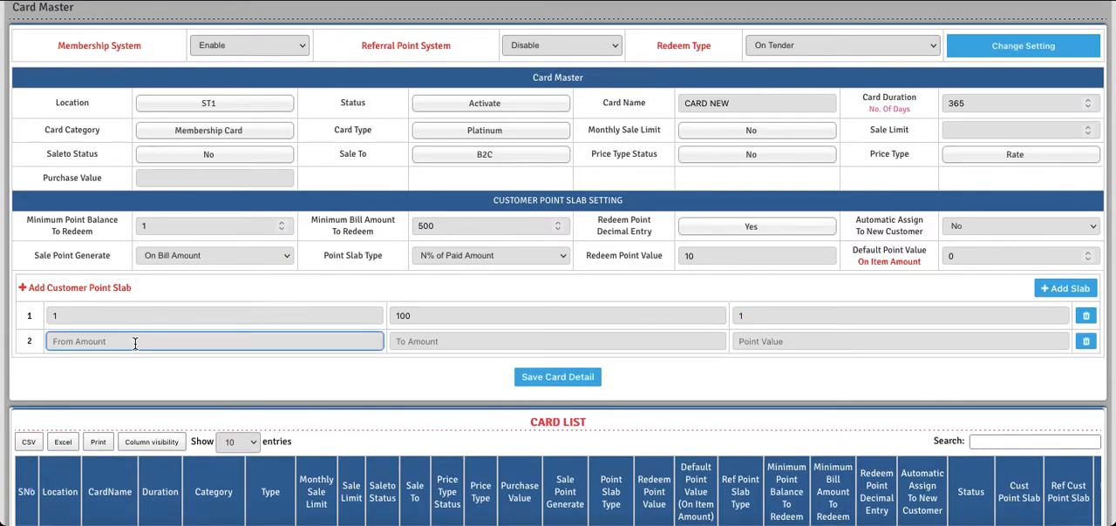
text(101)
click(417, 345)
text(500)
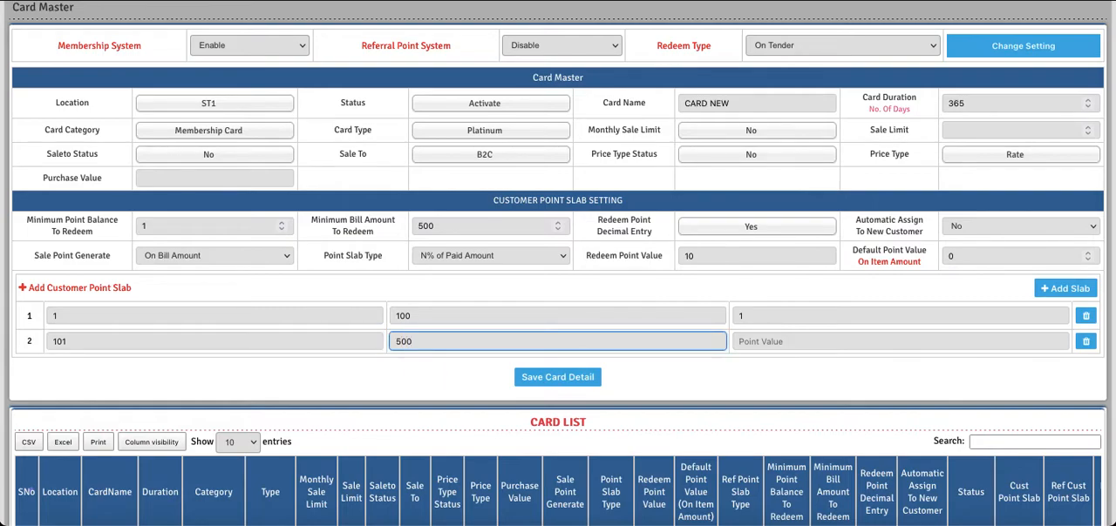
click(762, 347)
text(3)
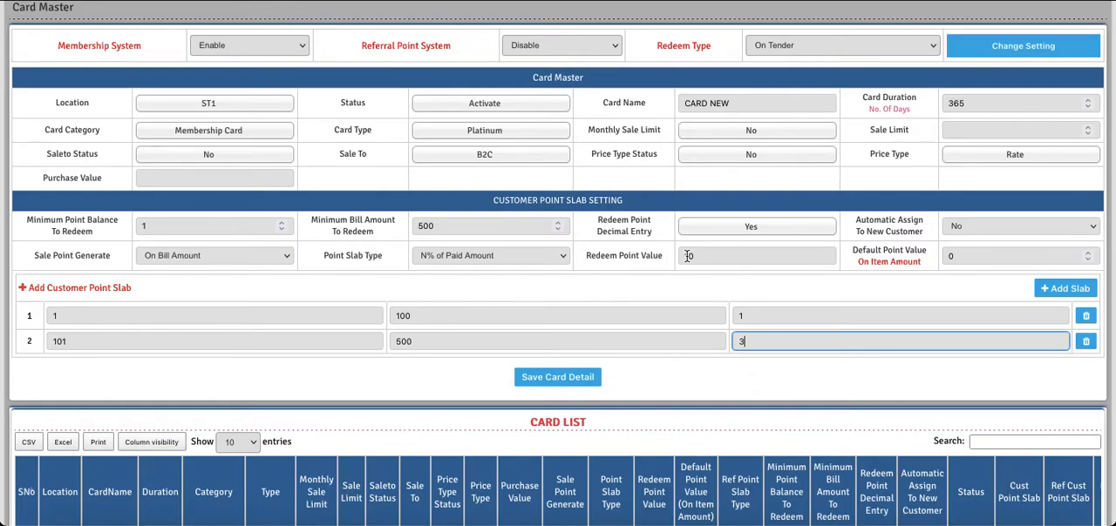
click(711, 373)
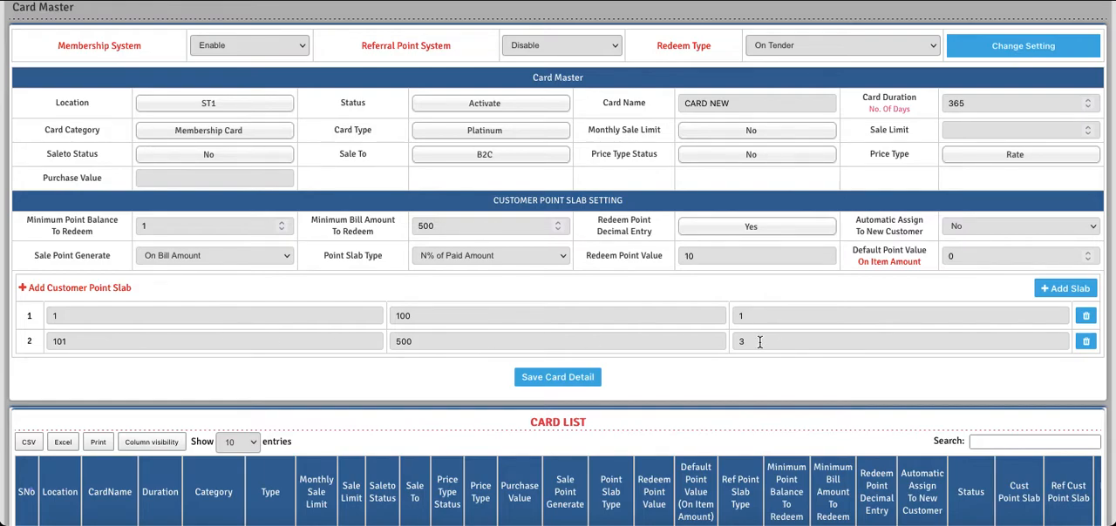
Save the card details of the new Platinum card CARD NEW
scroll(760, 341, down, 1)
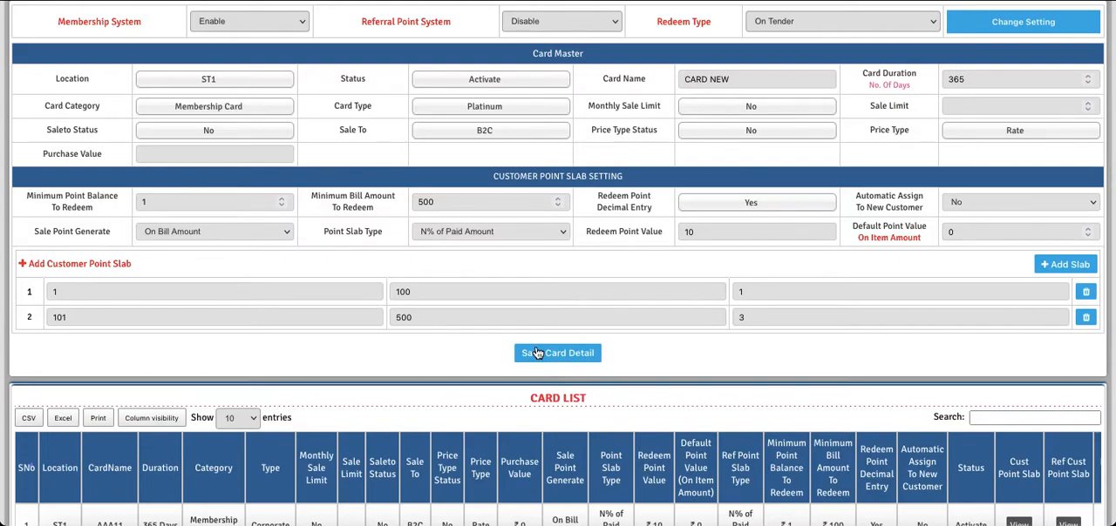
click(537, 352)
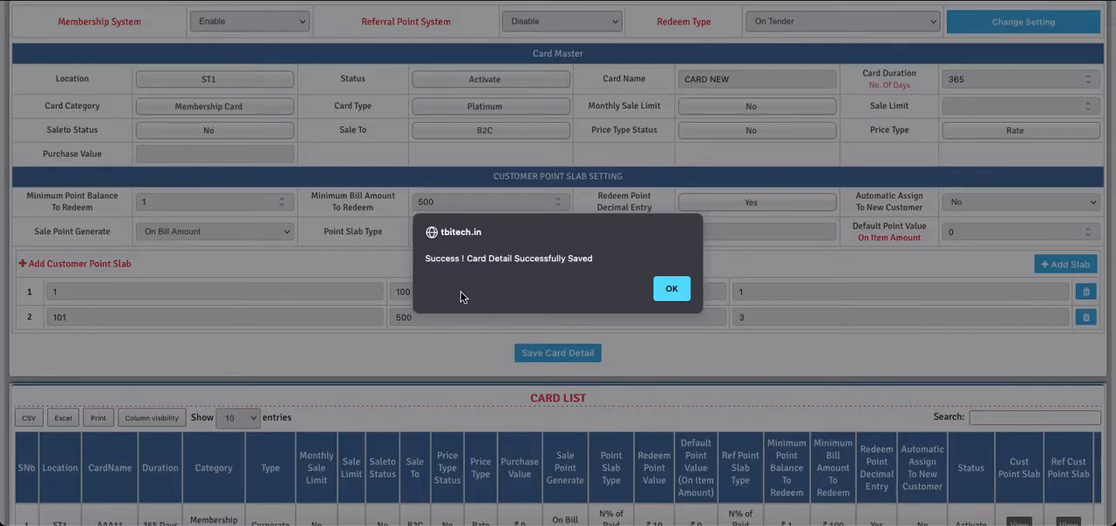
click(669, 293)
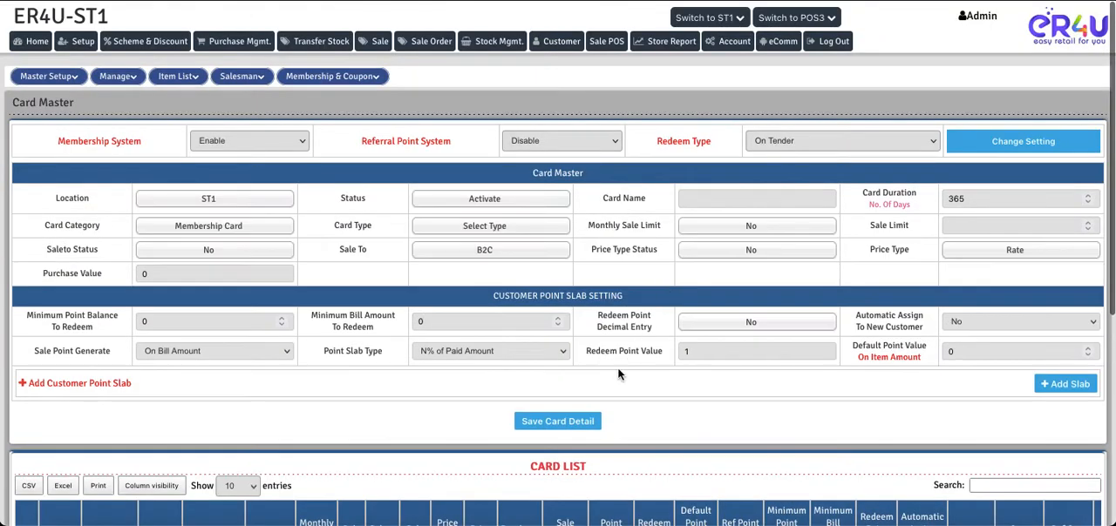
Find CARD NEW in the card list and review its settings and customer point slabs
scroll(617, 375, down, 4)
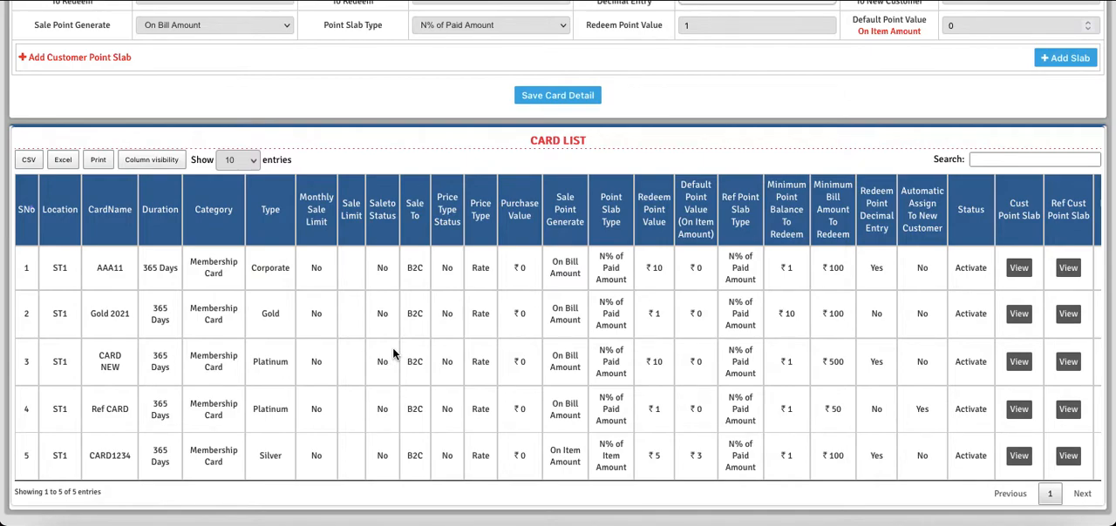
drag(122, 369, 98, 359)
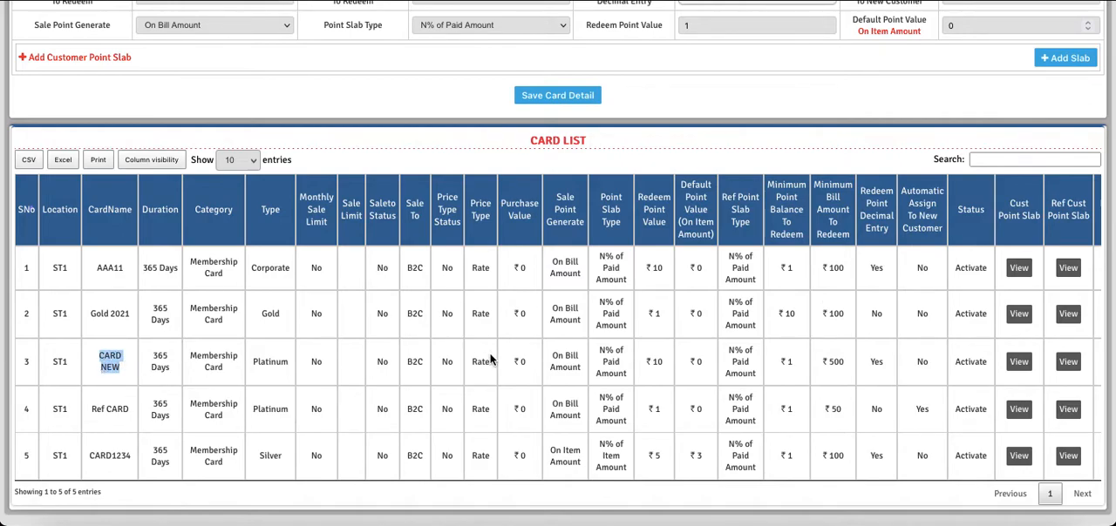
scroll(846, 371, right, 2)
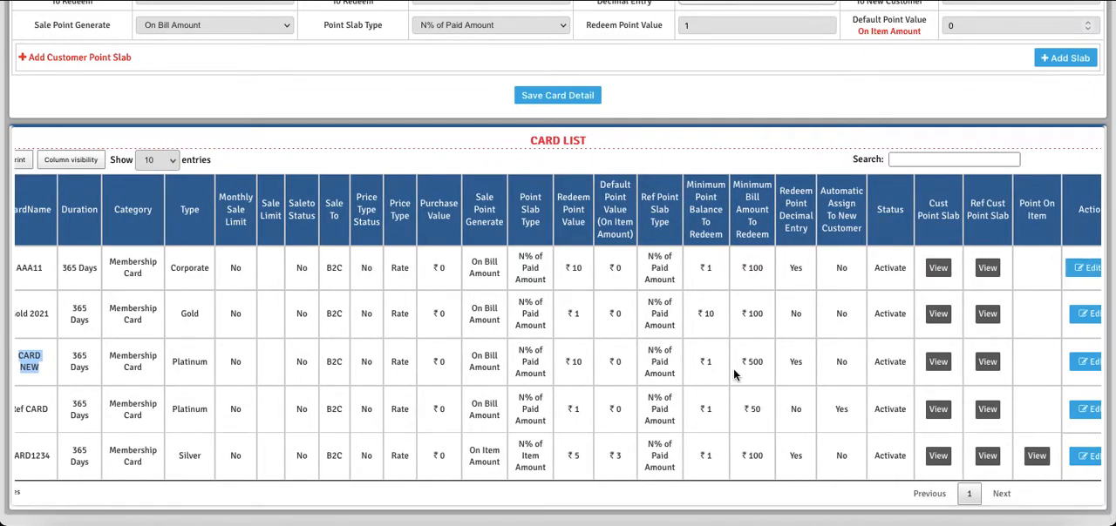
click(937, 362)
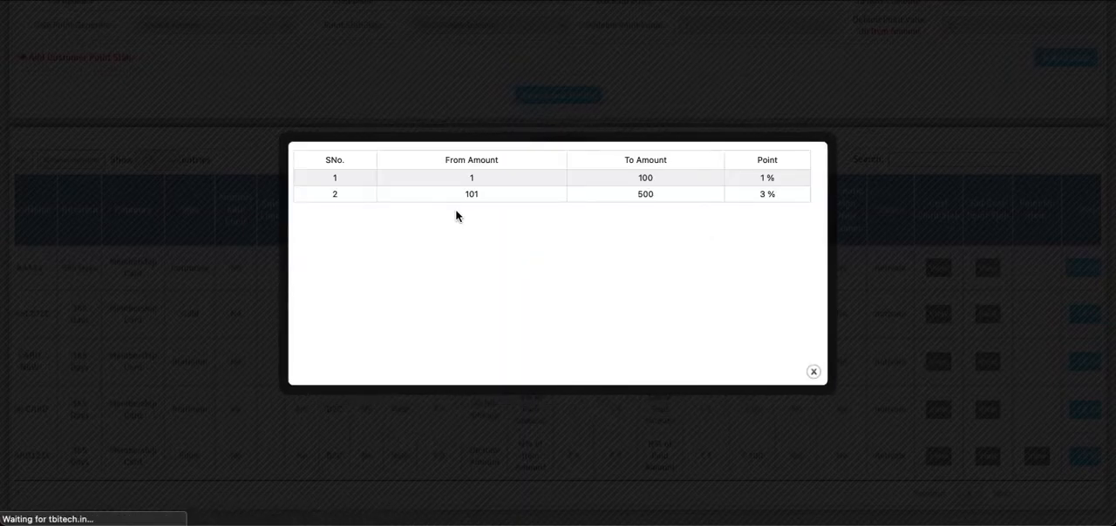
click(813, 372)
scroll(936, 371, right, 1)
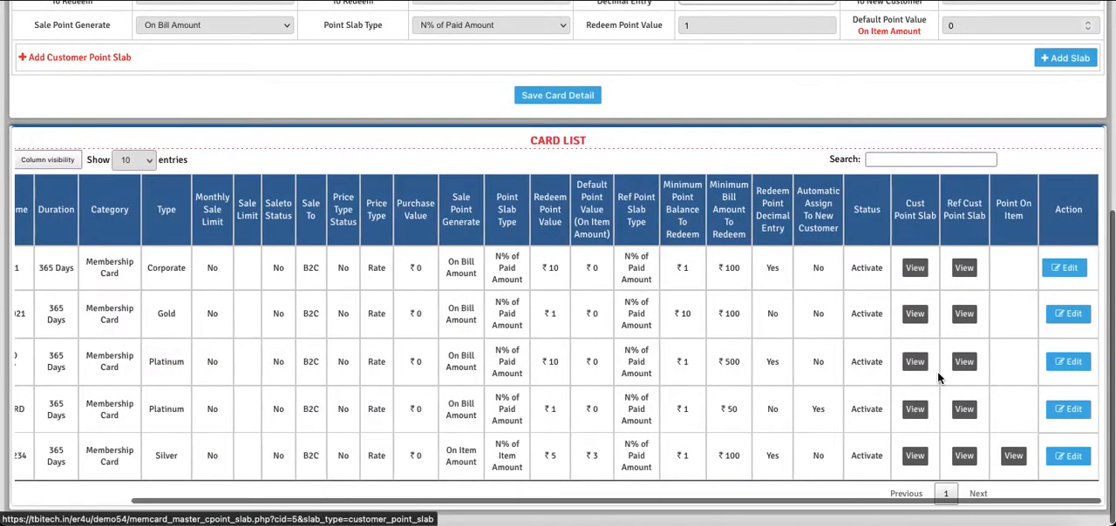
Open CARD NEW from the card list for editing and save its card details
click(1075, 367)
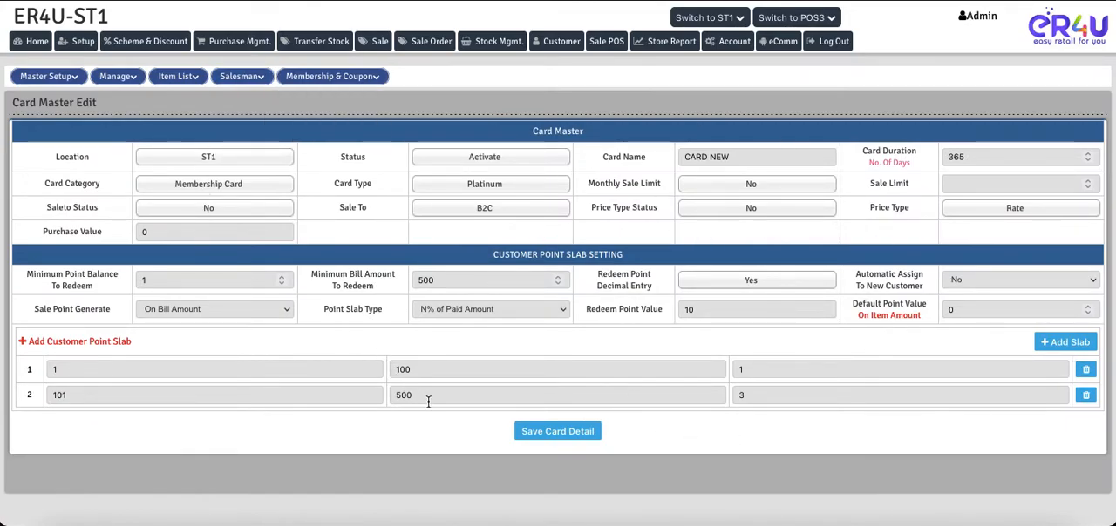
click(533, 438)
click(686, 295)
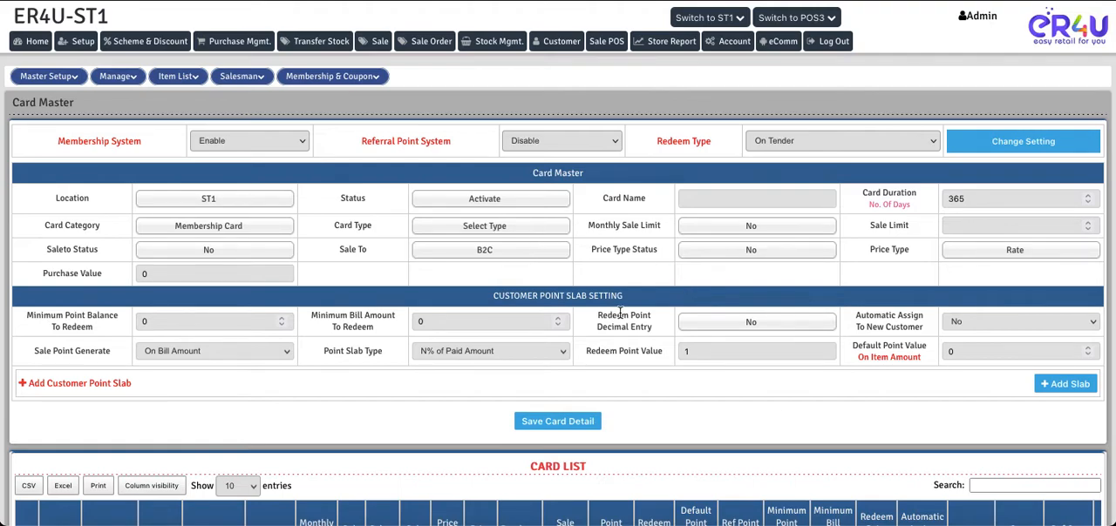
Open the customer management page and fill in the new customer's name and mobile number
right_click(562, 48)
click(576, 52)
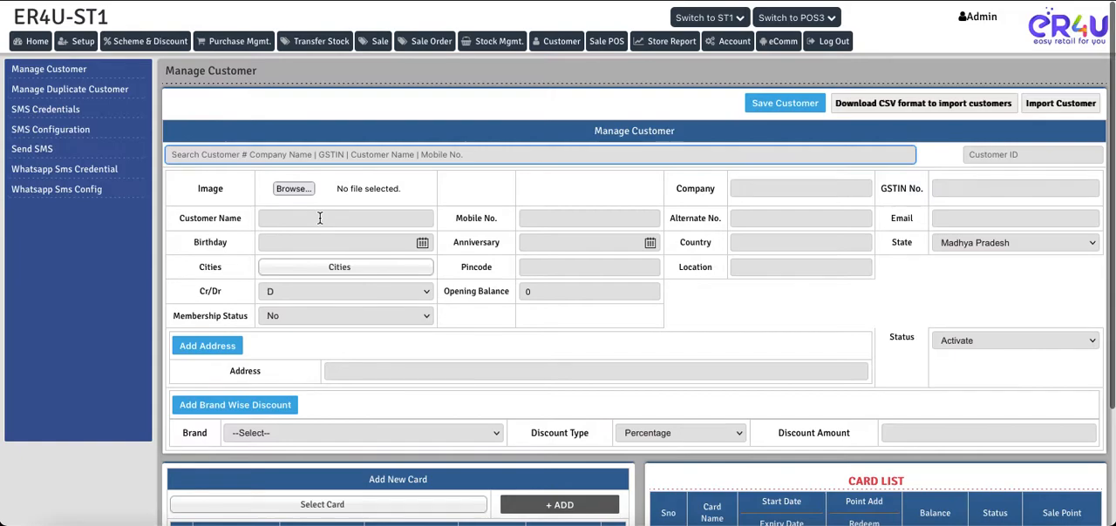
click(320, 218)
text(NEW Customer 111)
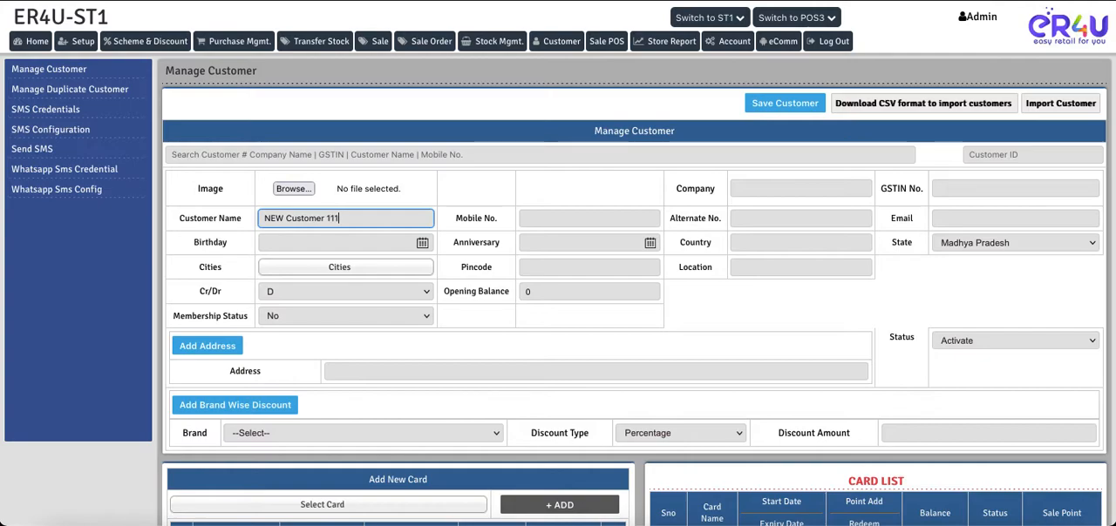
click(554, 218)
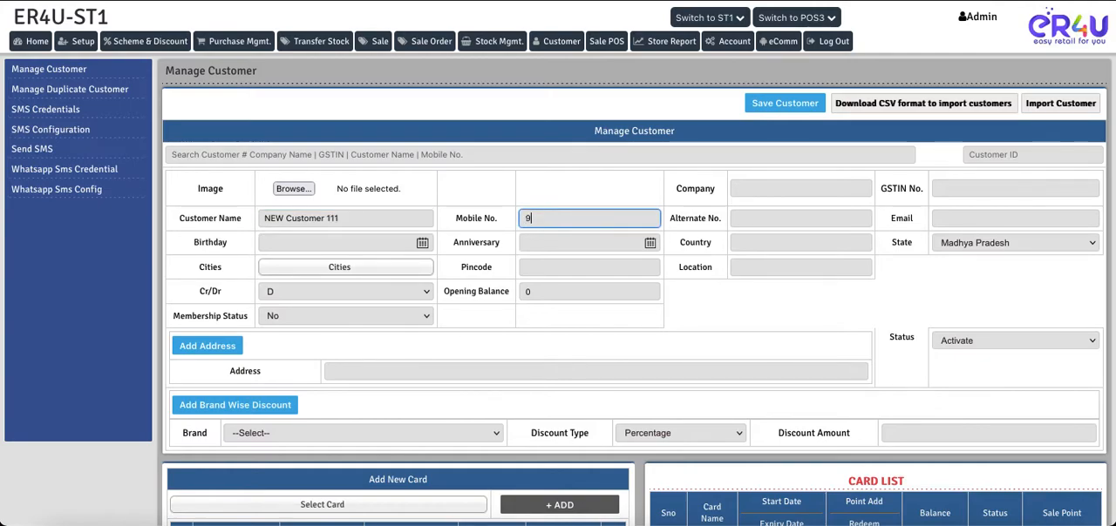
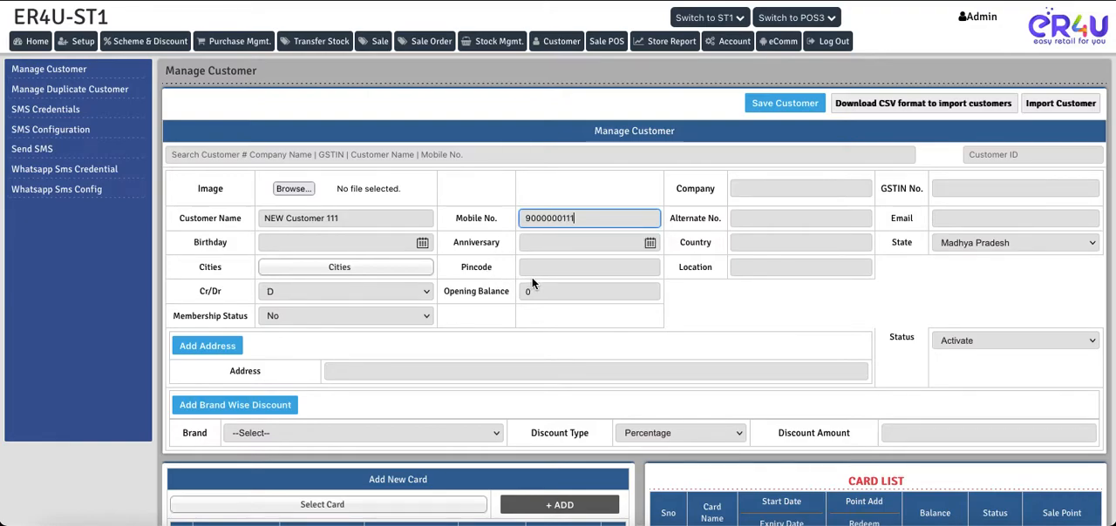
click(531, 277)
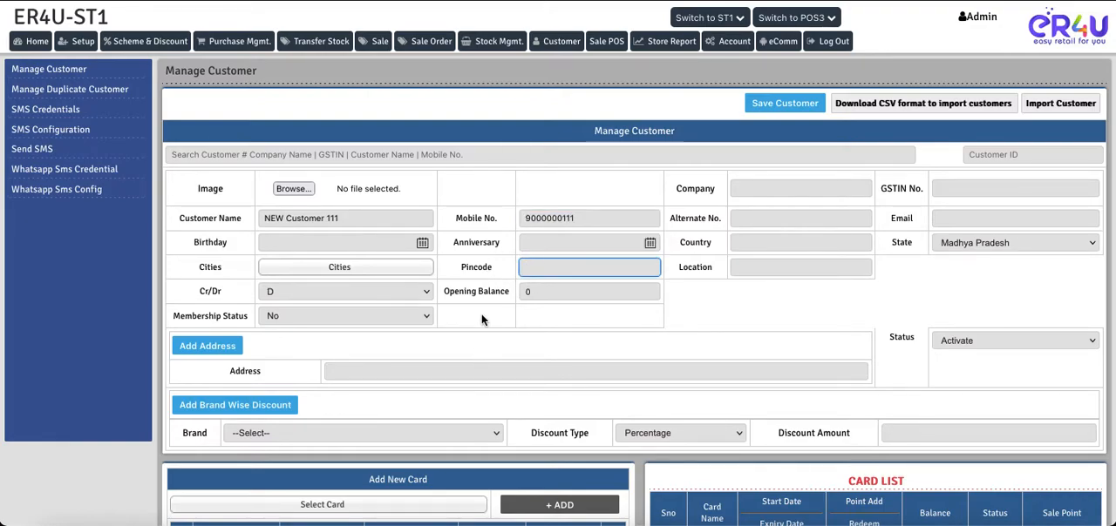
Set the new customer's Membership Status to Yes
scroll(506, 353, down, 1)
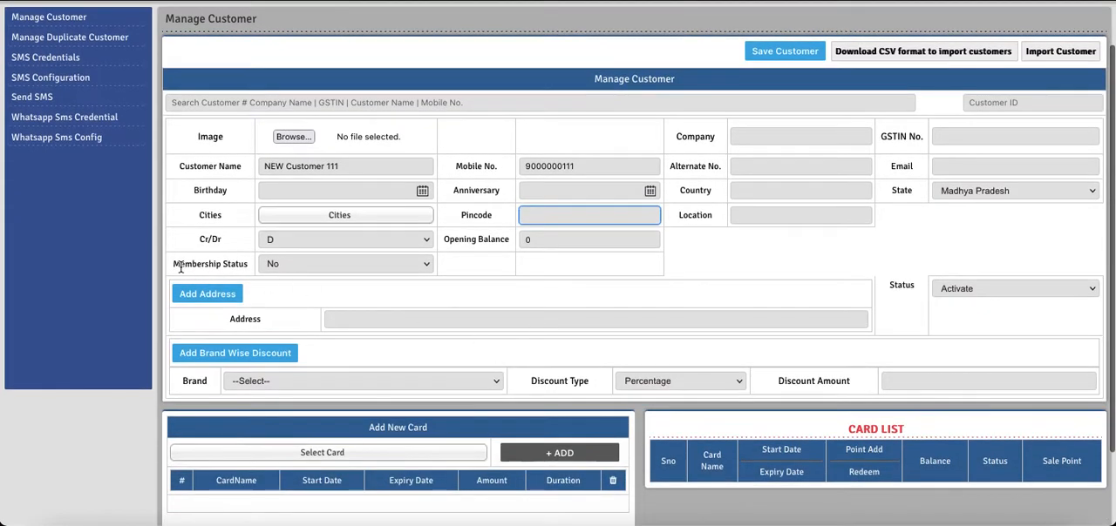
drag(173, 264, 251, 268)
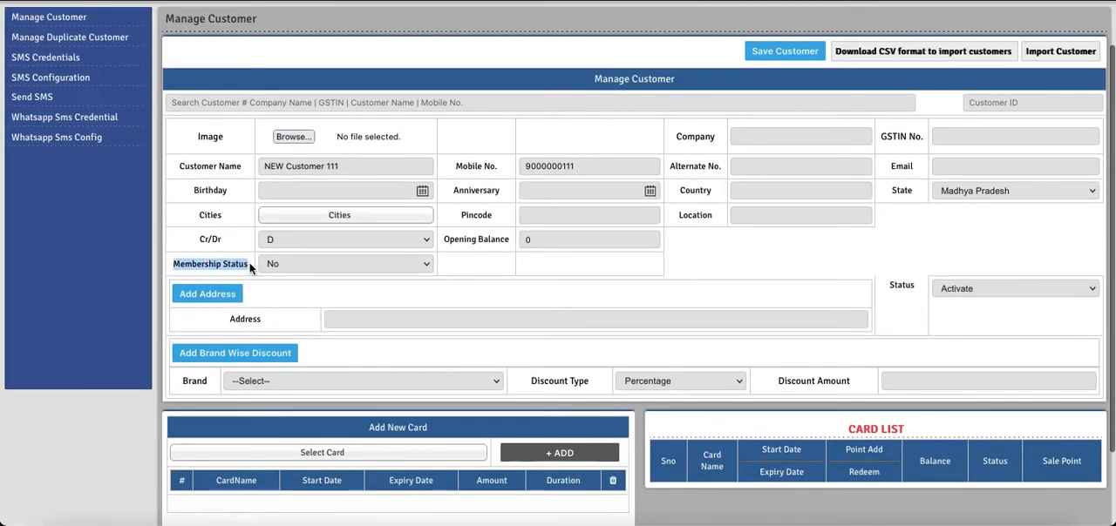
click(293, 271)
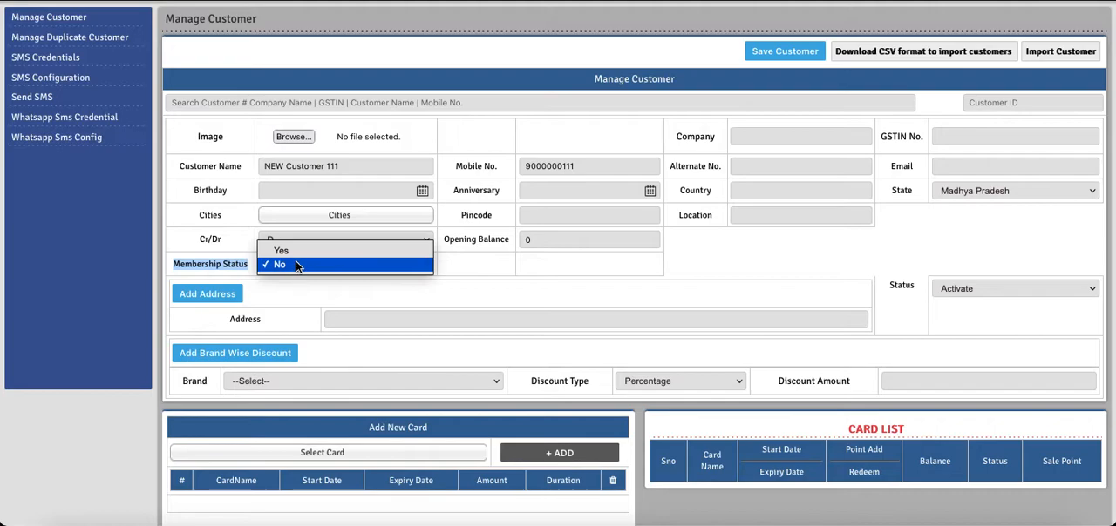
click(293, 252)
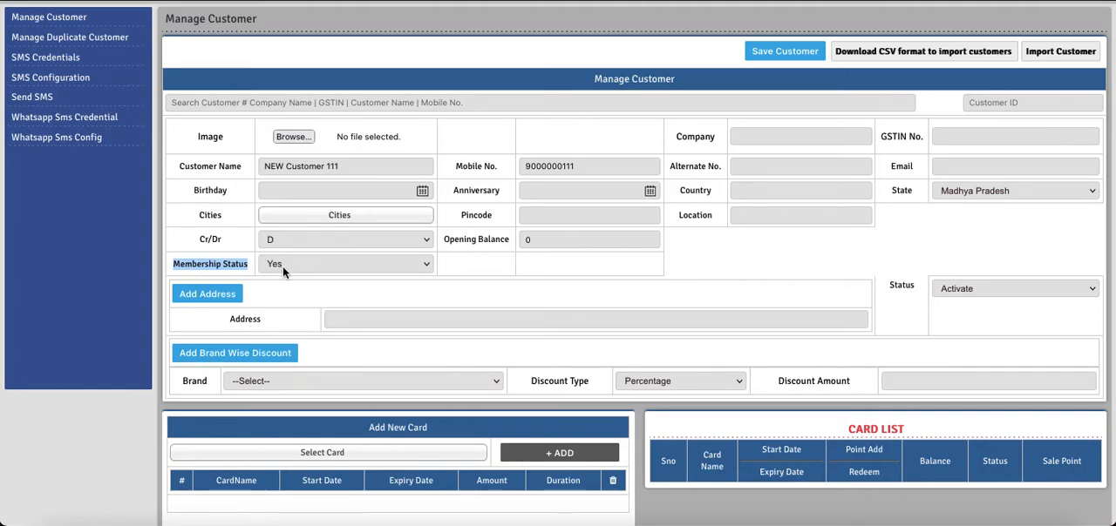
Add the Platinum card CARD NEW with 365 days' duration to the new customer's cards
scroll(435, 296, down, 2)
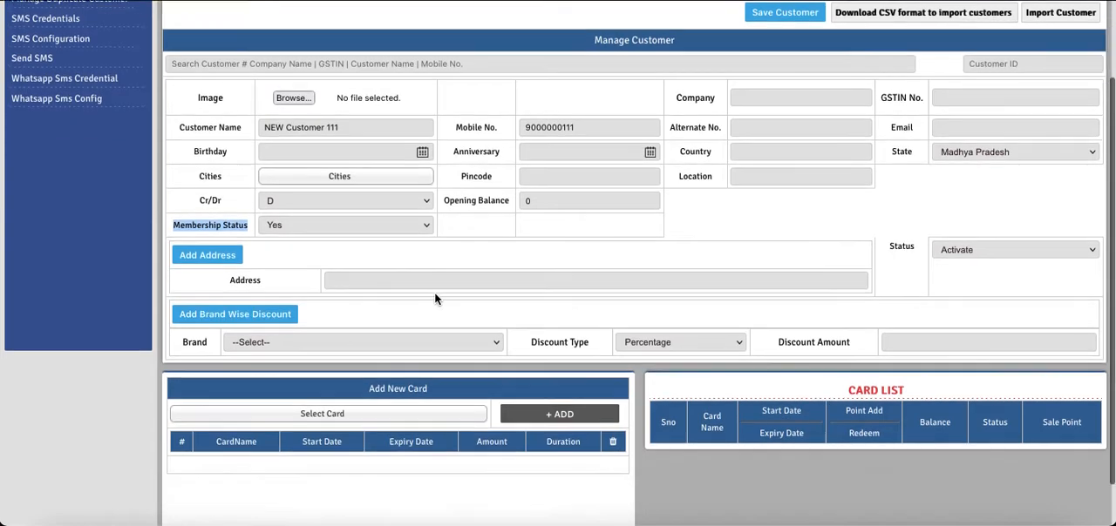
drag(428, 341, 371, 340)
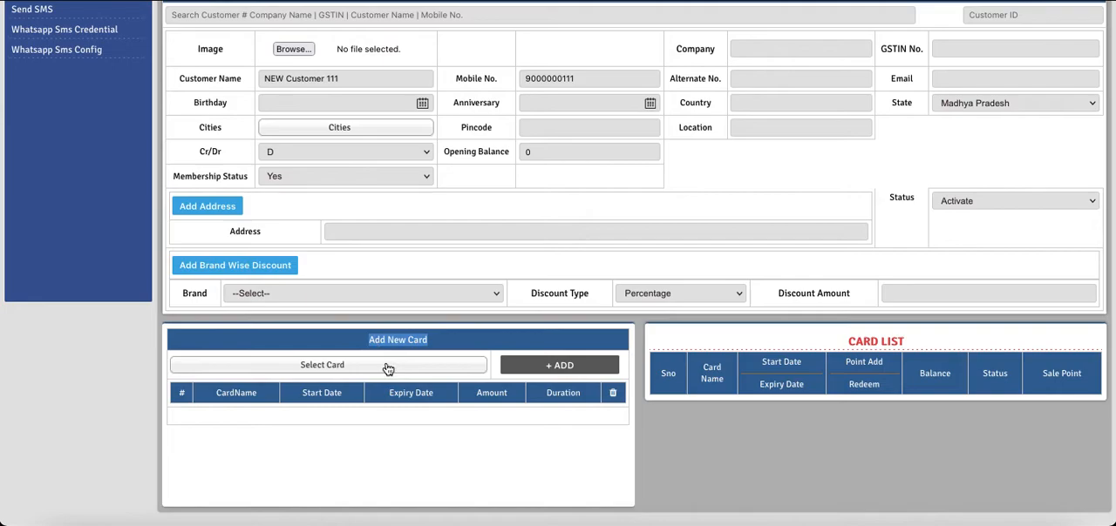
click(322, 369)
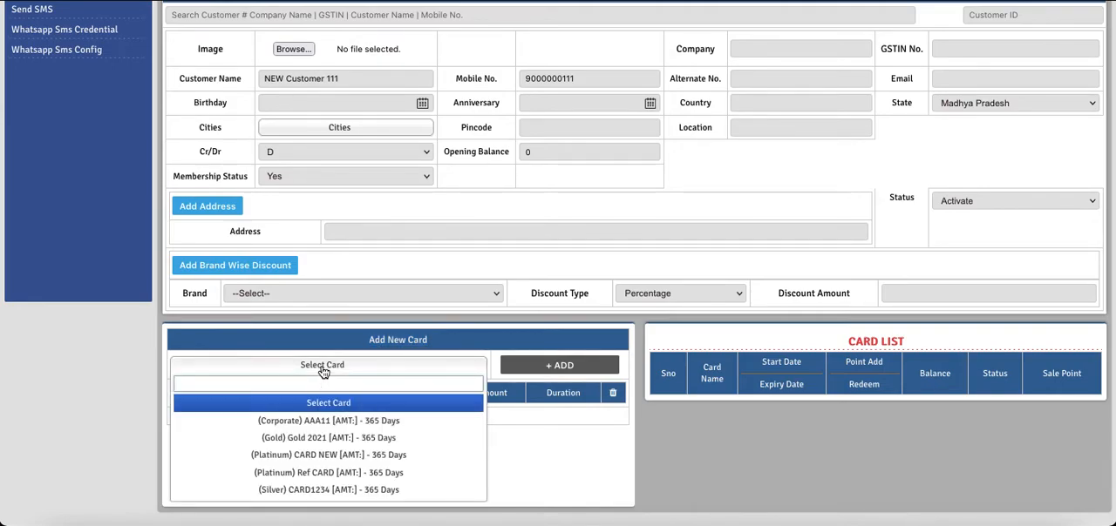
click(325, 455)
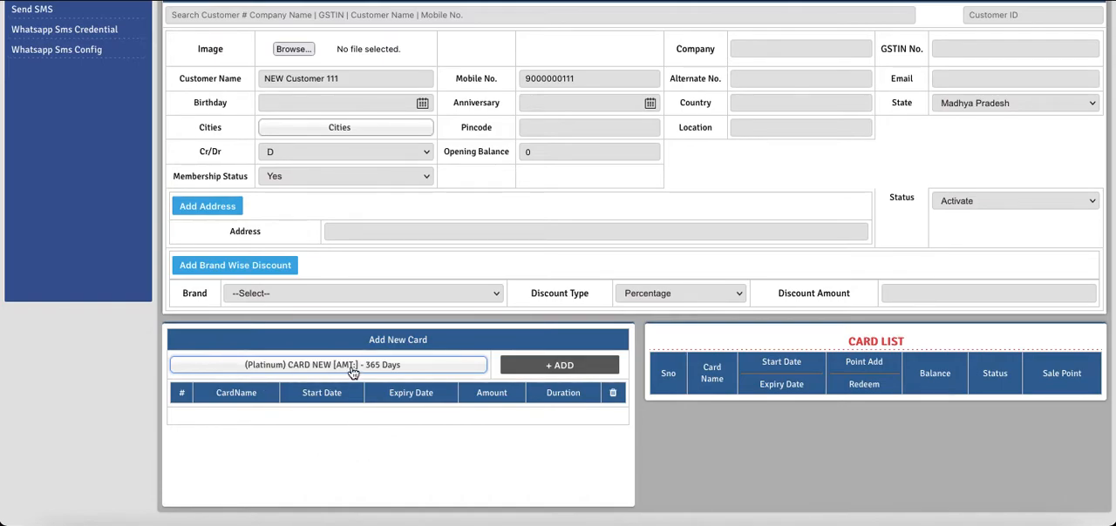
click(552, 368)
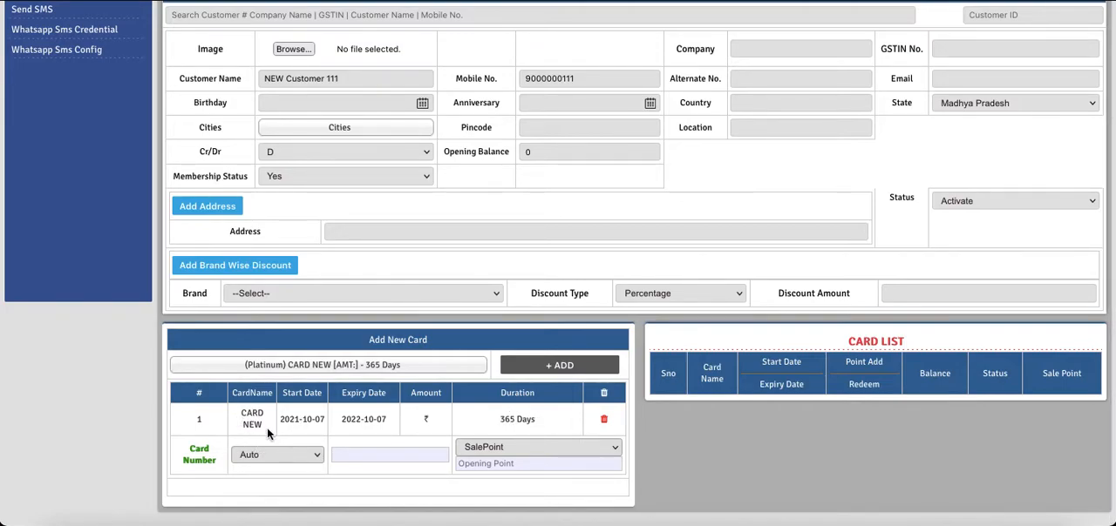
Try manual numbering for CARD NEW with a sample card number, clear the number and return the setting to Auto
drag(185, 447, 210, 459)
click(285, 455)
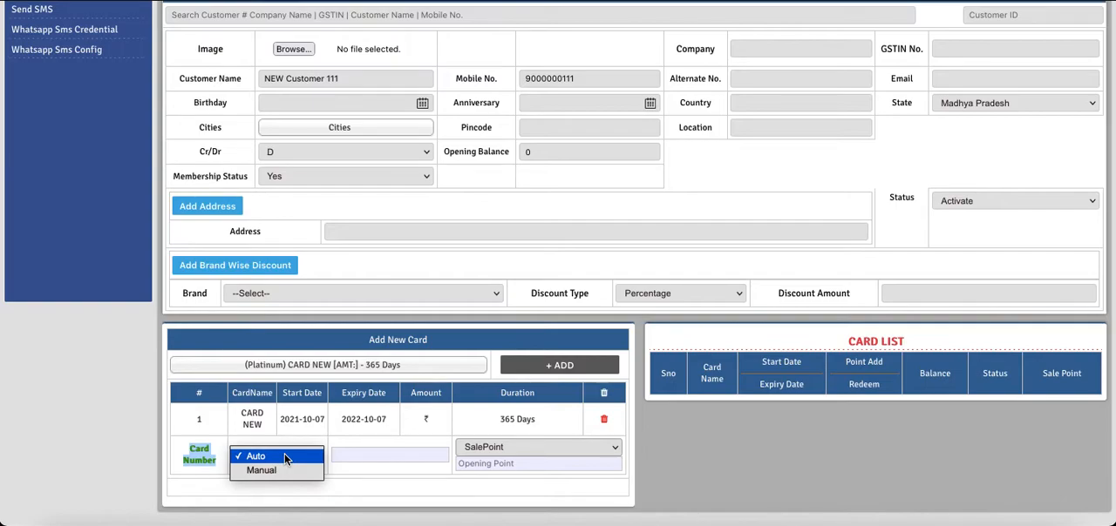
click(284, 454)
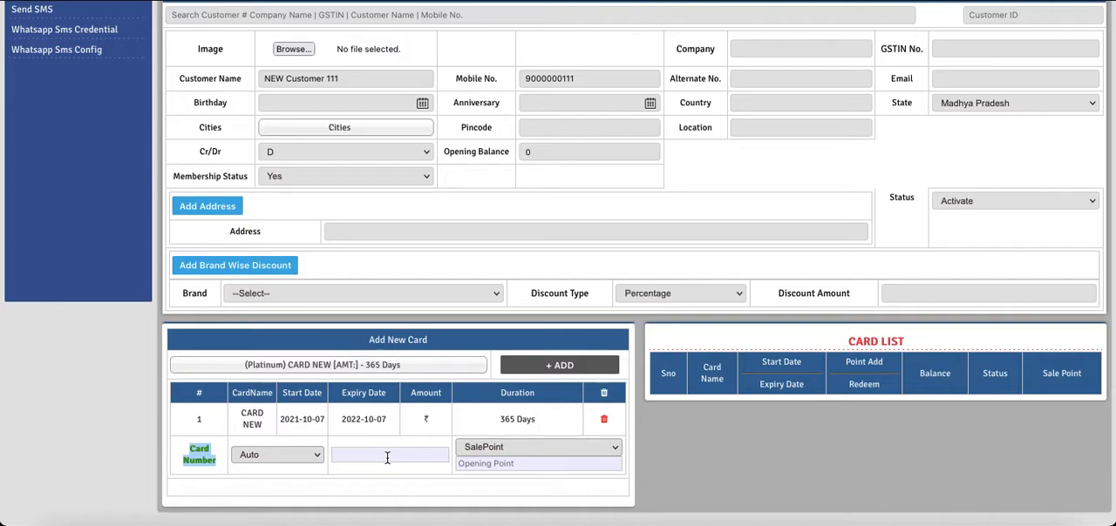
click(264, 460)
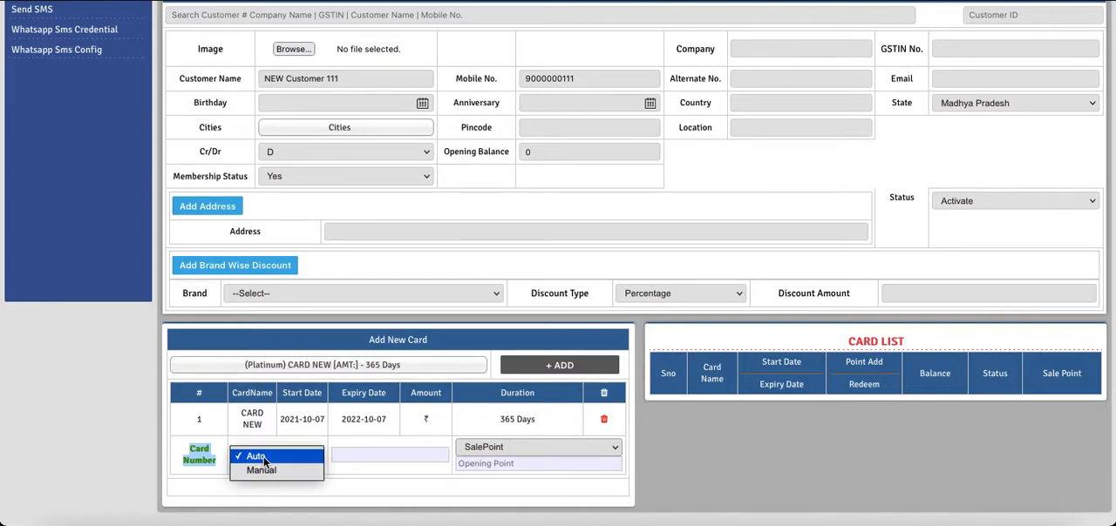
click(264, 470)
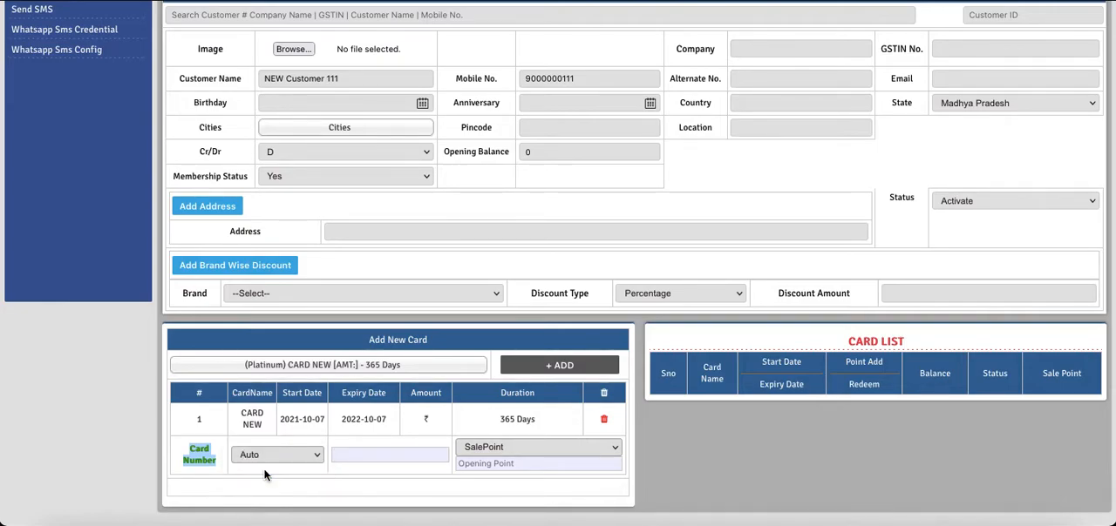
click(357, 454)
text(234GSDFG)
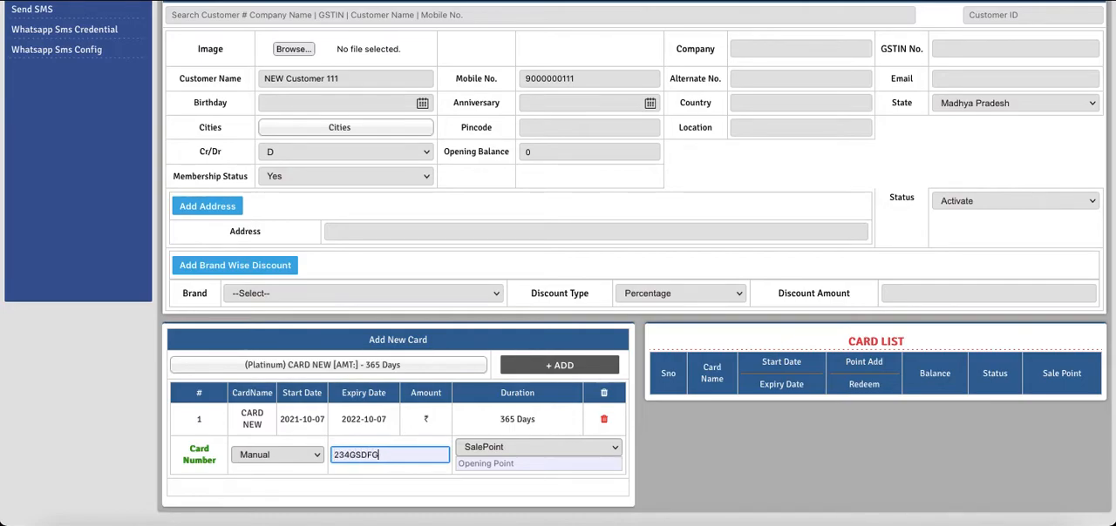
key(BackSpace)
key(BackSpace)
key(BackSpace)
key(BackSpace)
key(BackSpace)
key(BackSpace)
key(BackSpace)
key(BackSpace)
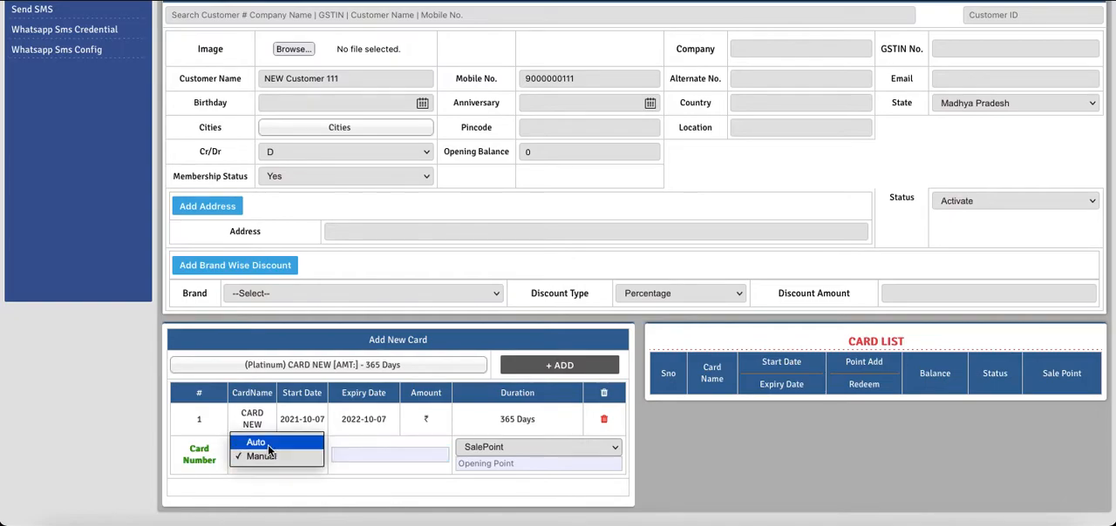
click(264, 443)
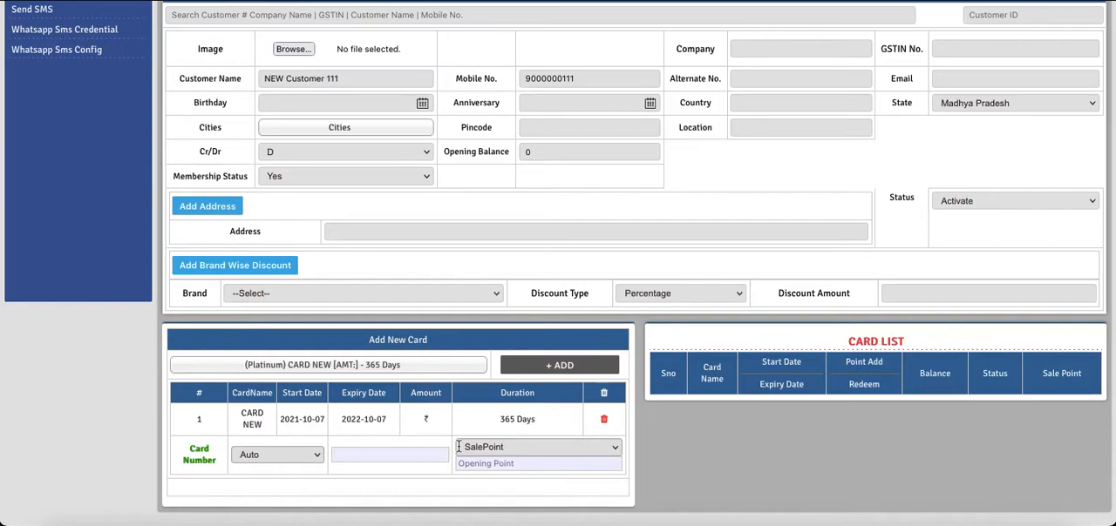
Try an opening point value of 100 for CARD NEW with SalePoint selected, and clear the value again
click(559, 449)
click(558, 449)
click(519, 463)
text(100)
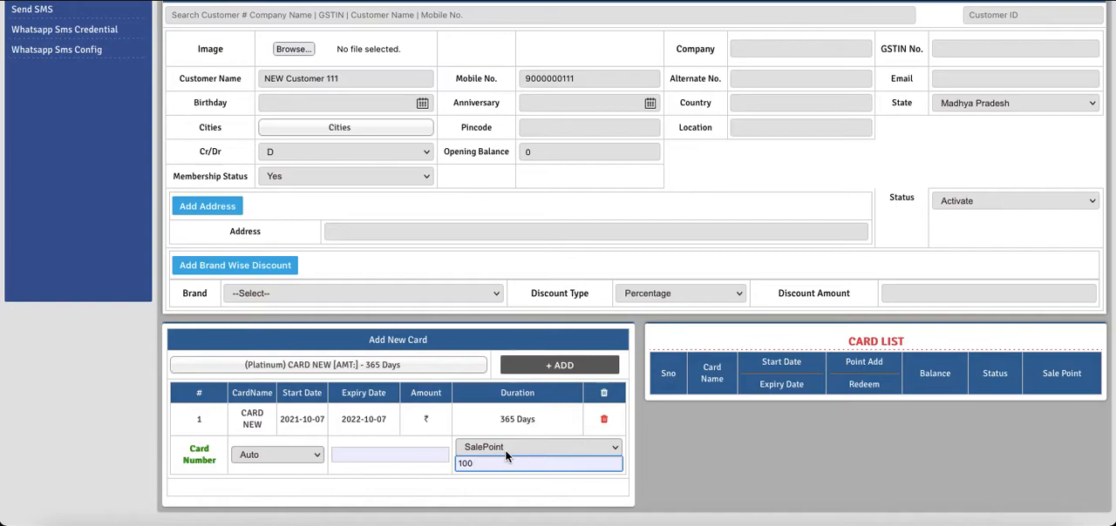
key(BackSpace)
key(BackSpace)
key(BackSpace)
Save the new customer together with the assigned card
scroll(691, 425, up, 3)
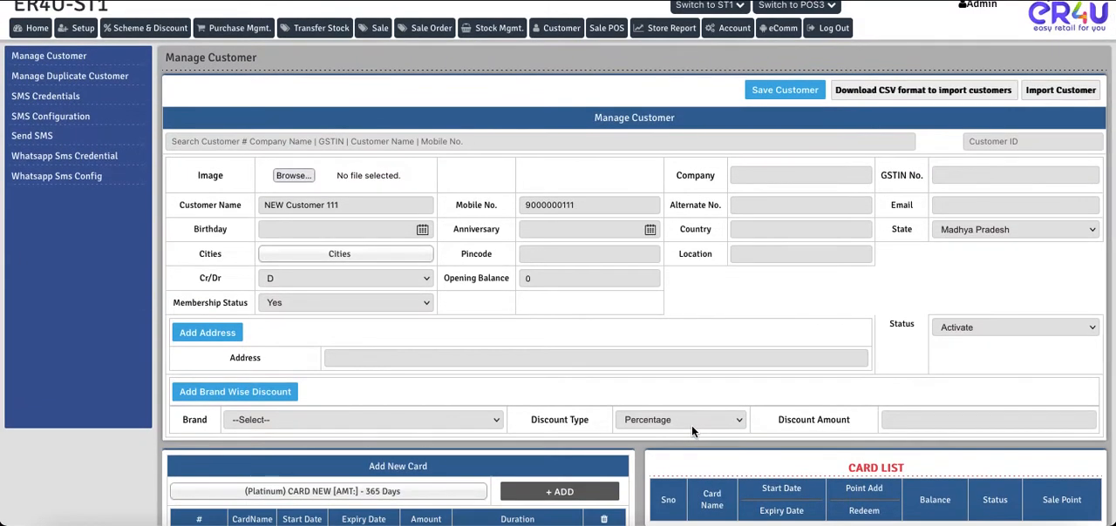
click(774, 90)
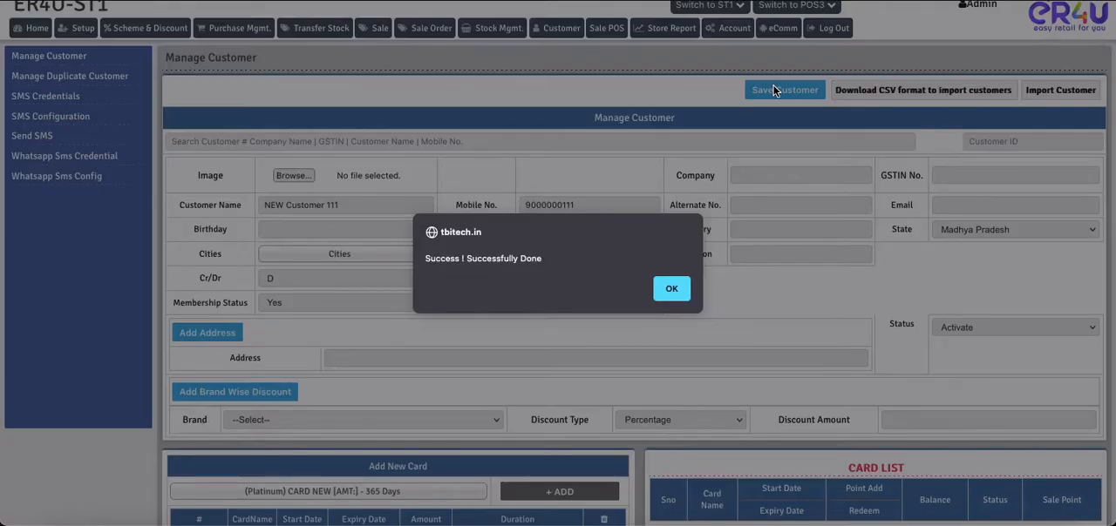
click(669, 288)
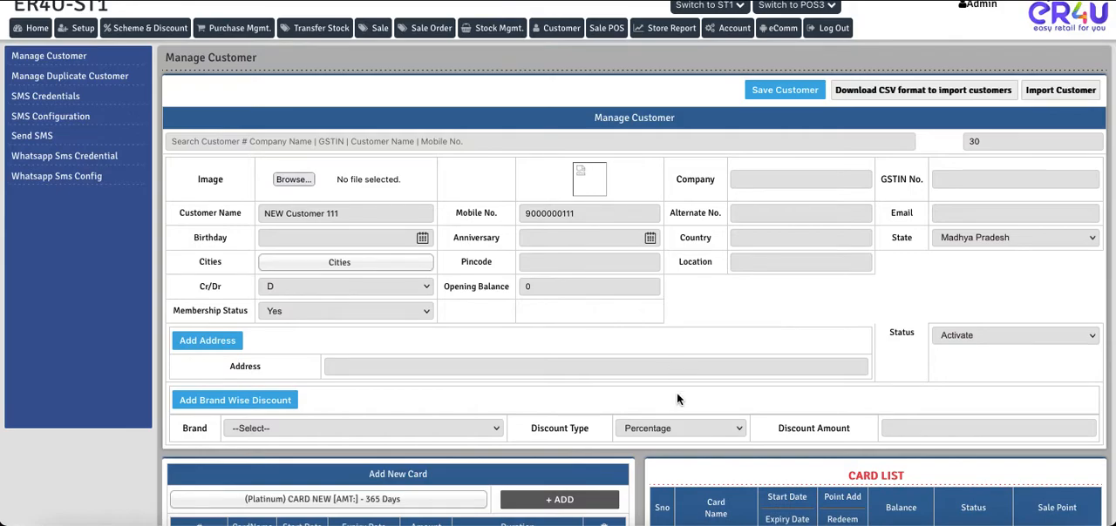
Examine the customer's assigned card in the card list, including its card number and its Status and Sale Point options
scroll(677, 396, down, 3)
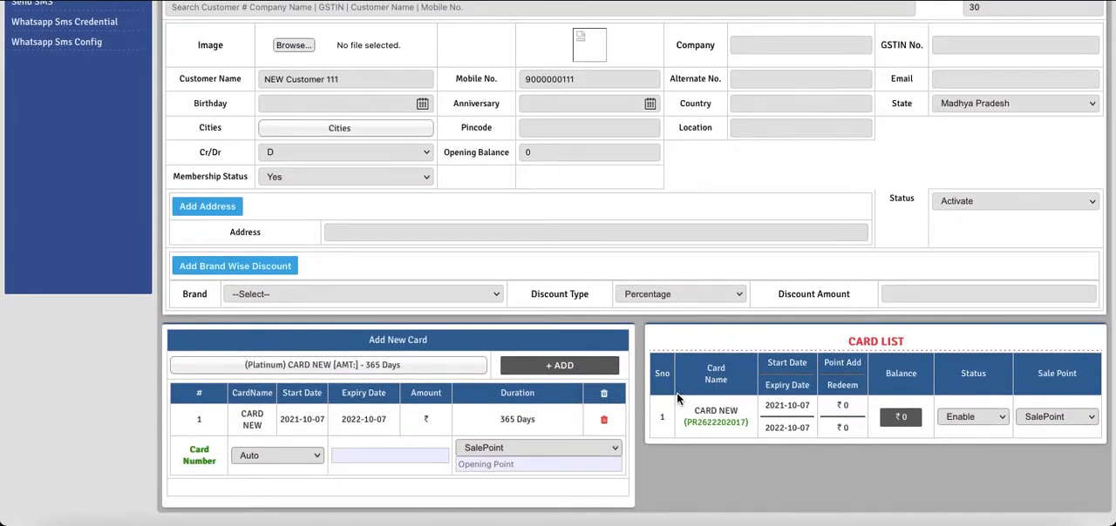
drag(911, 341, 849, 342)
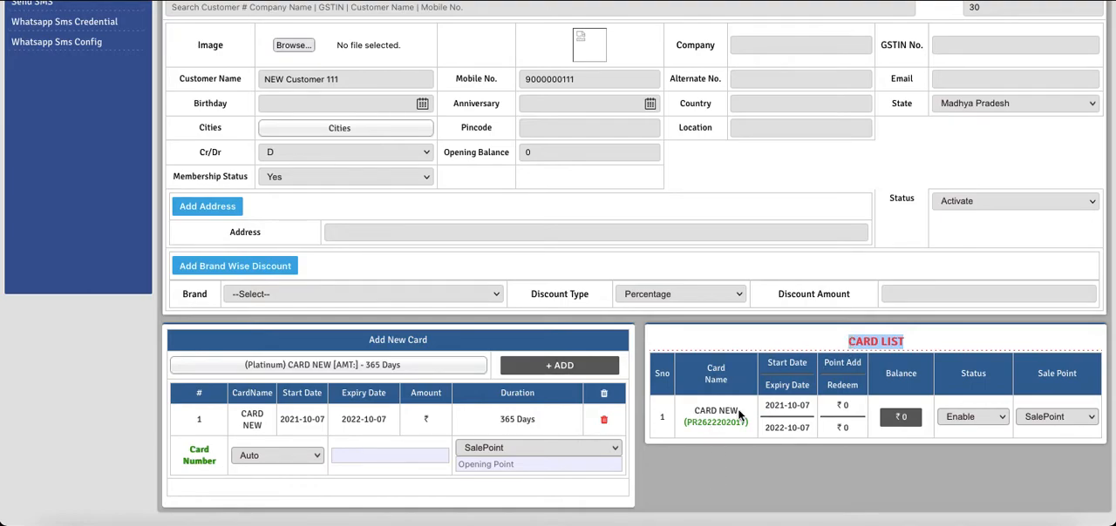
triple_click(714, 423)
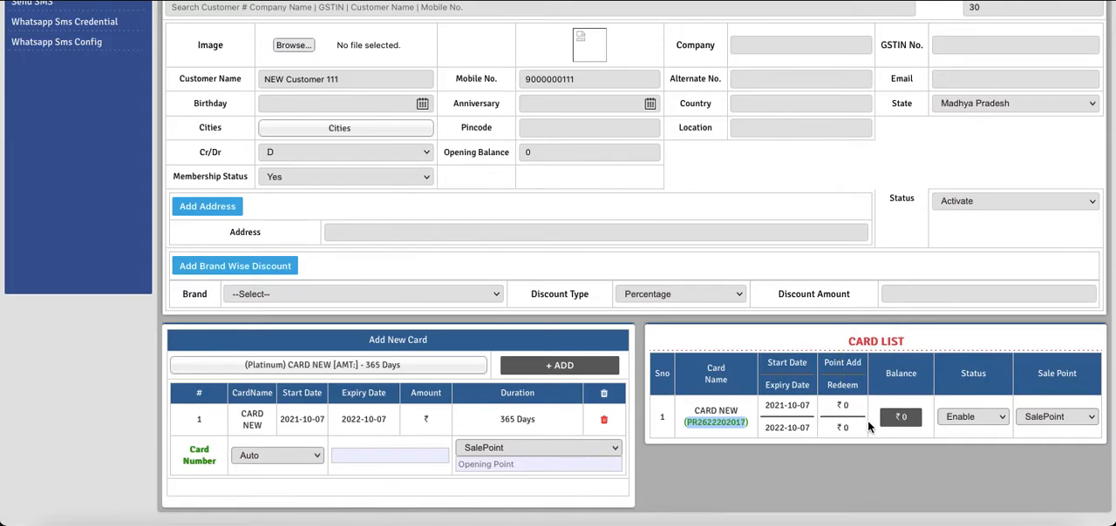
drag(989, 373, 961, 375)
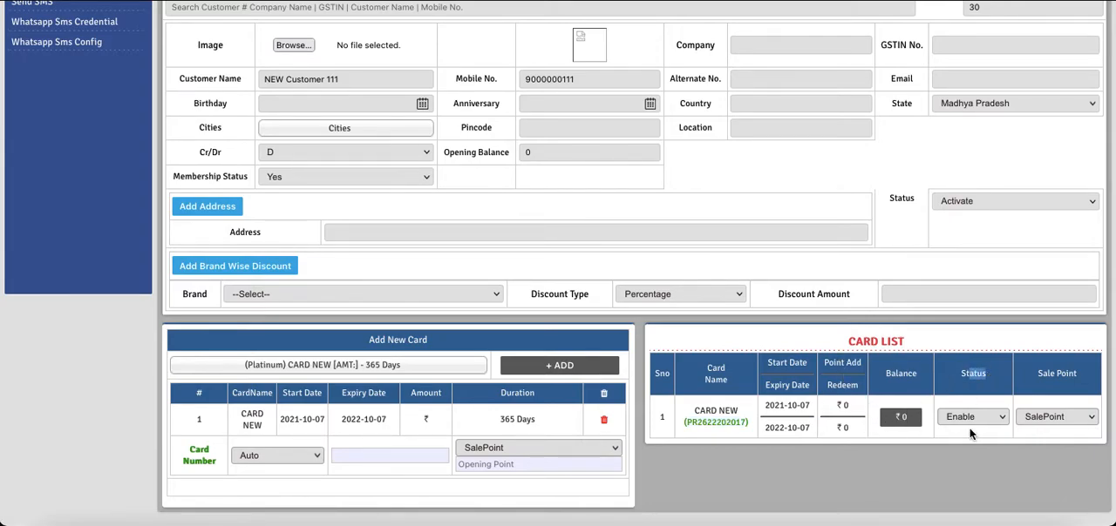
click(973, 417)
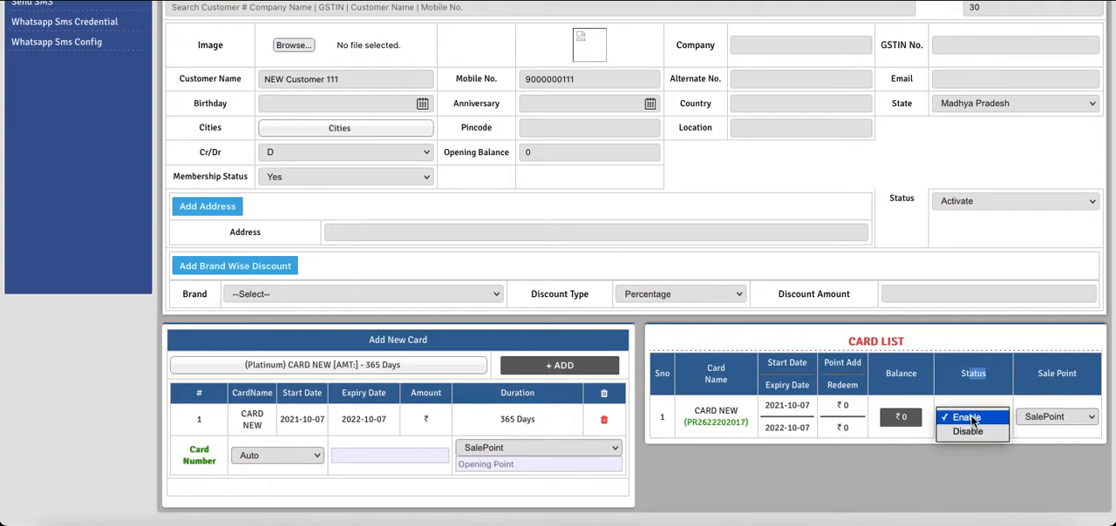
click(973, 419)
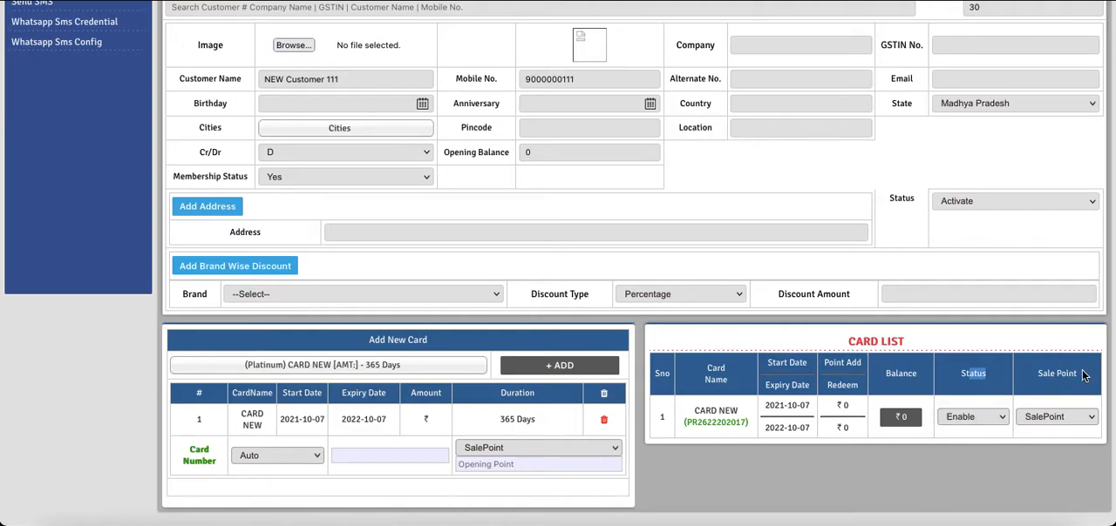
click(1039, 417)
click(1040, 418)
click(965, 455)
Open a new POS sale, search for "new" and select the newly created customer, keeping the option beside the mobile number at Yes
scroll(965, 456, up, 3)
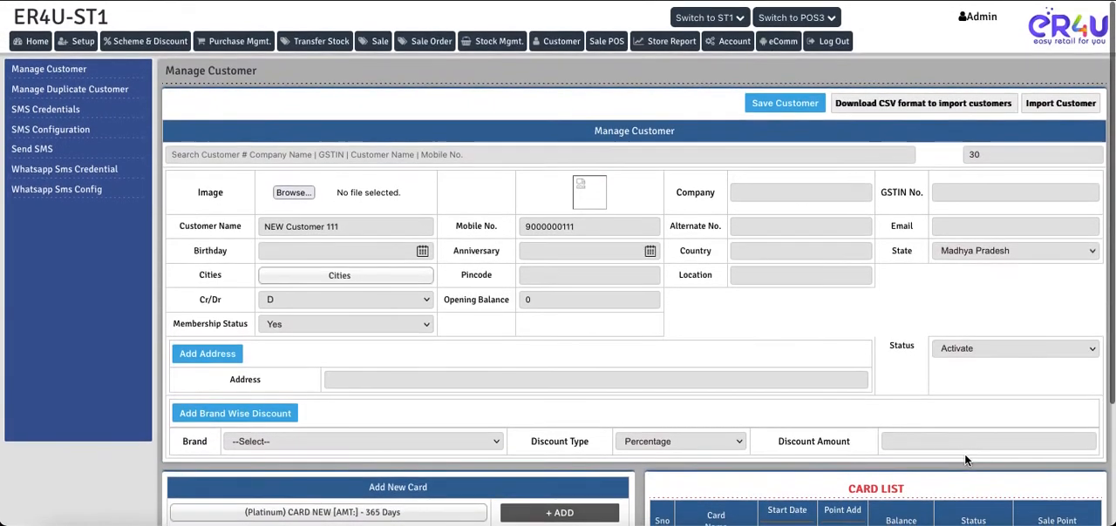
scroll(964, 456, down, 3)
scroll(965, 460, up, 3)
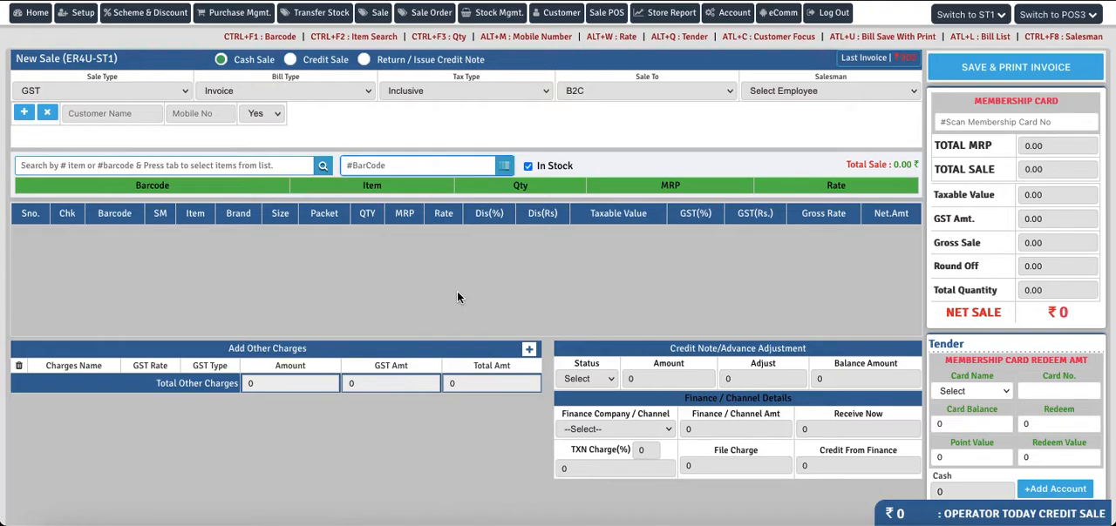
click(102, 111)
text(new)
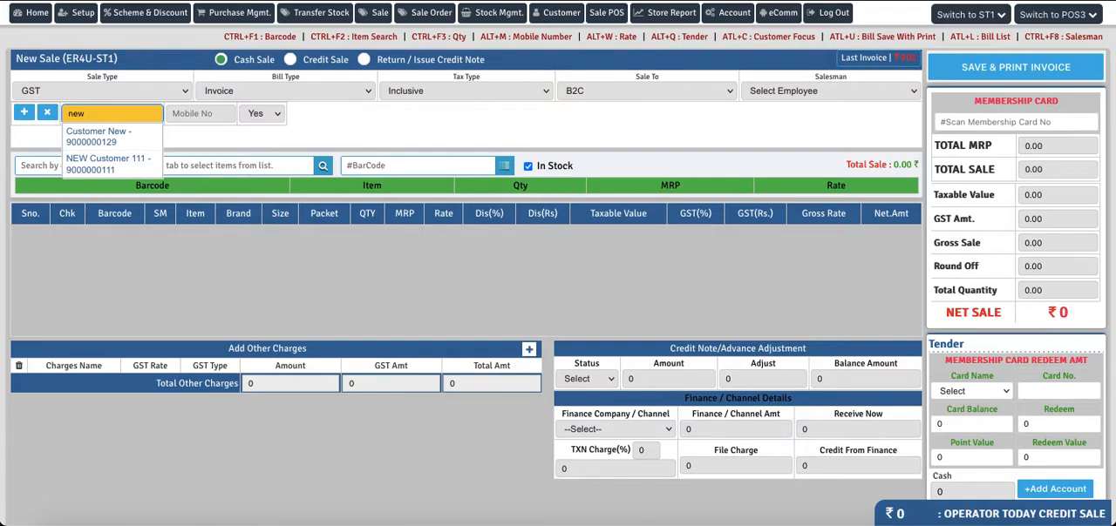
click(93, 167)
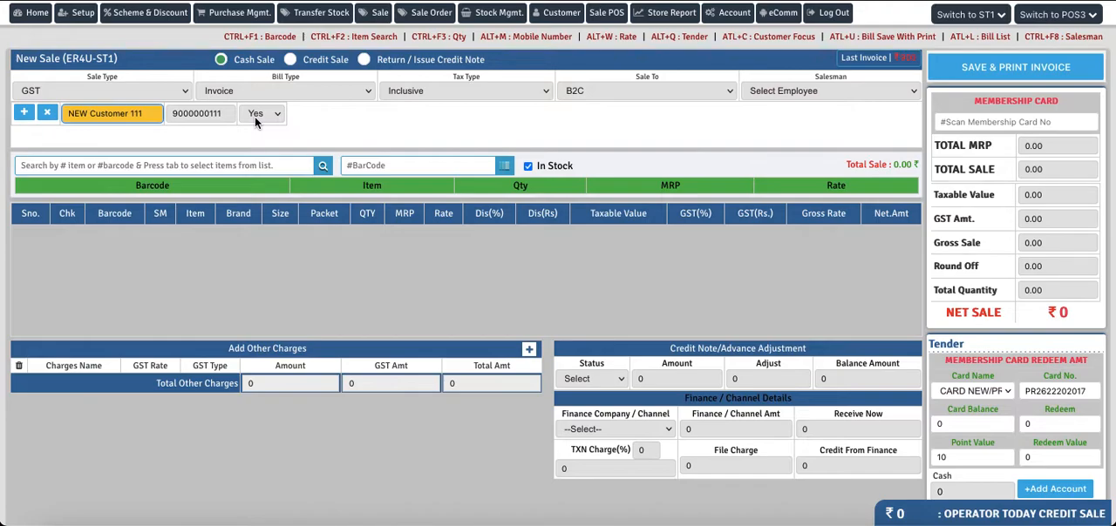
click(256, 121)
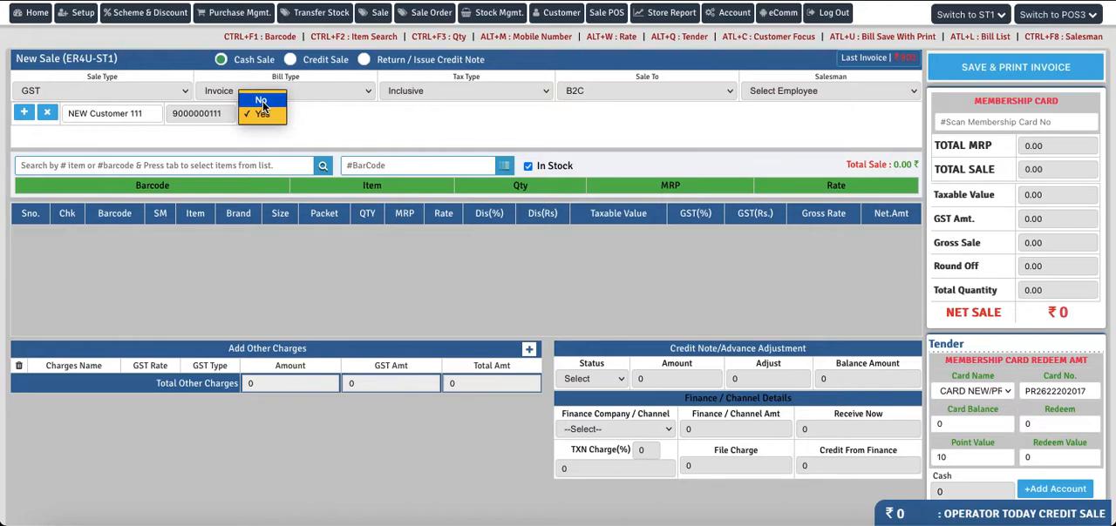
click(261, 114)
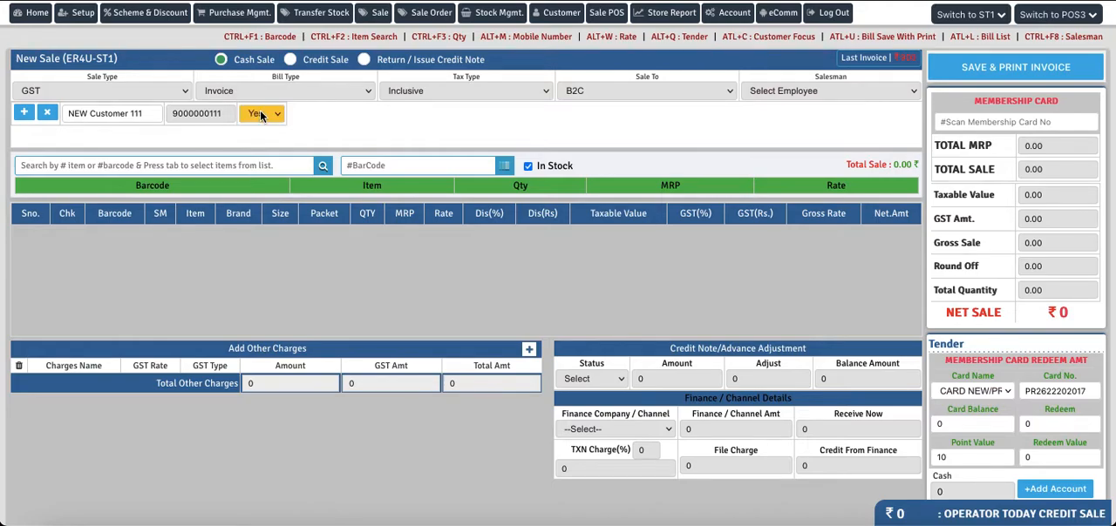
Search the sale items for "a" and add Allo Bujiya to the invoice
click(177, 166)
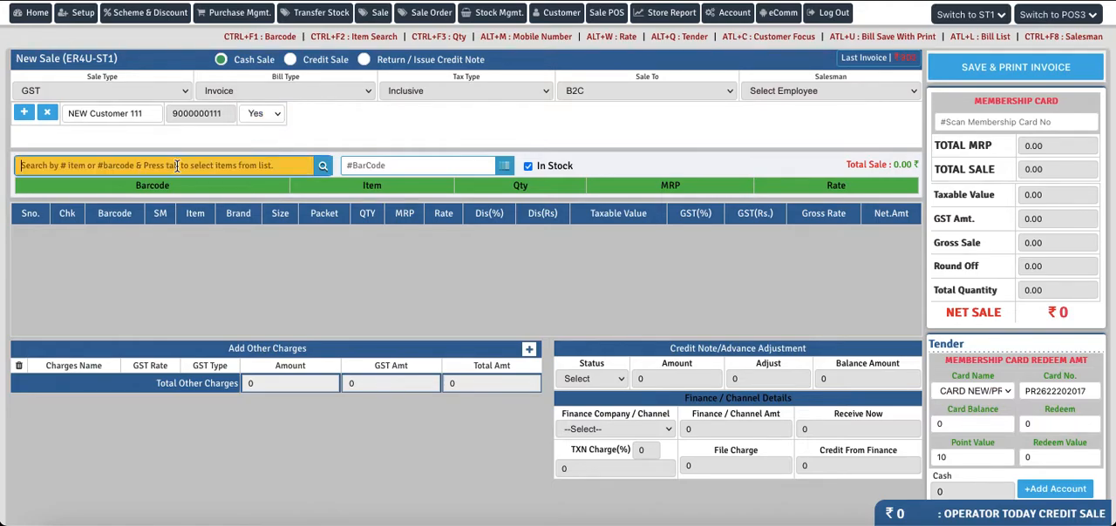
text(a)
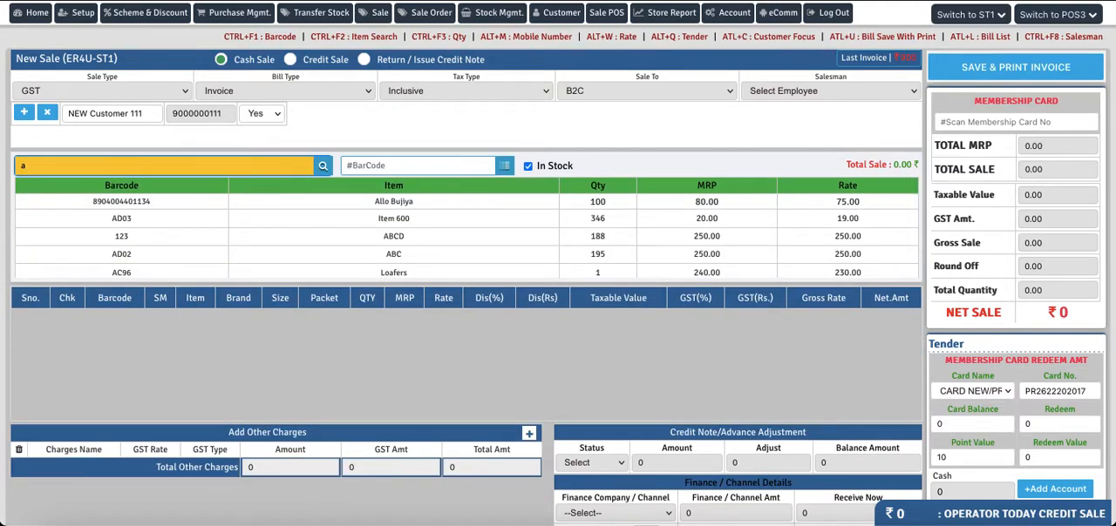
click(402, 207)
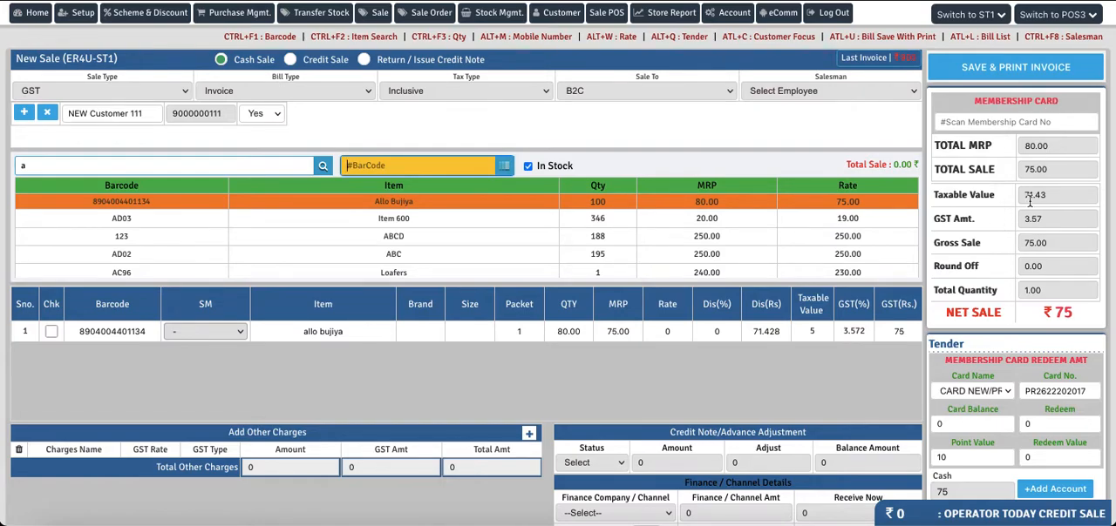
Examine the membership card redemption fields in the Tender section, including Card Name, Point Value and Redeem Value
scroll(1030, 199, down, 2)
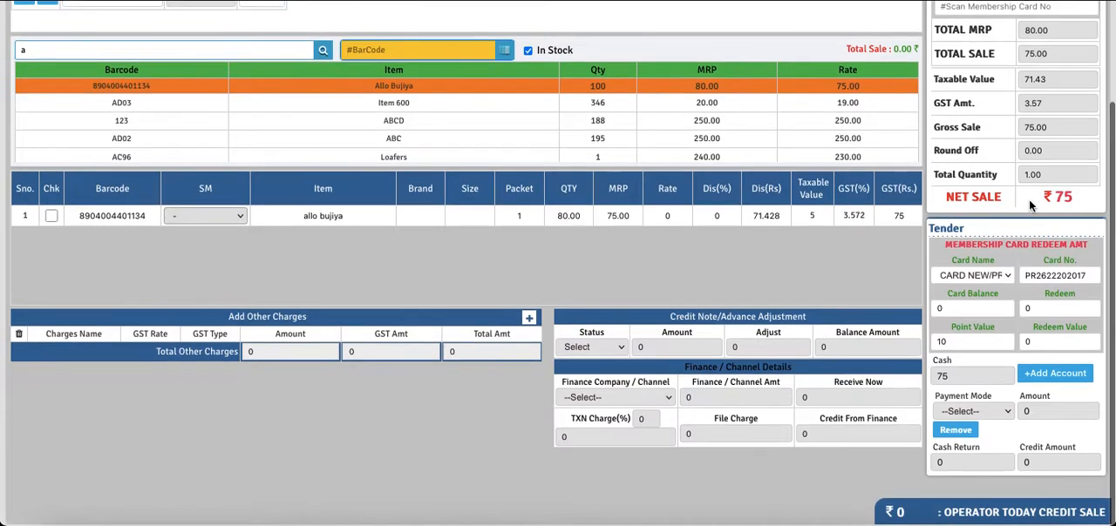
click(966, 277)
click(966, 280)
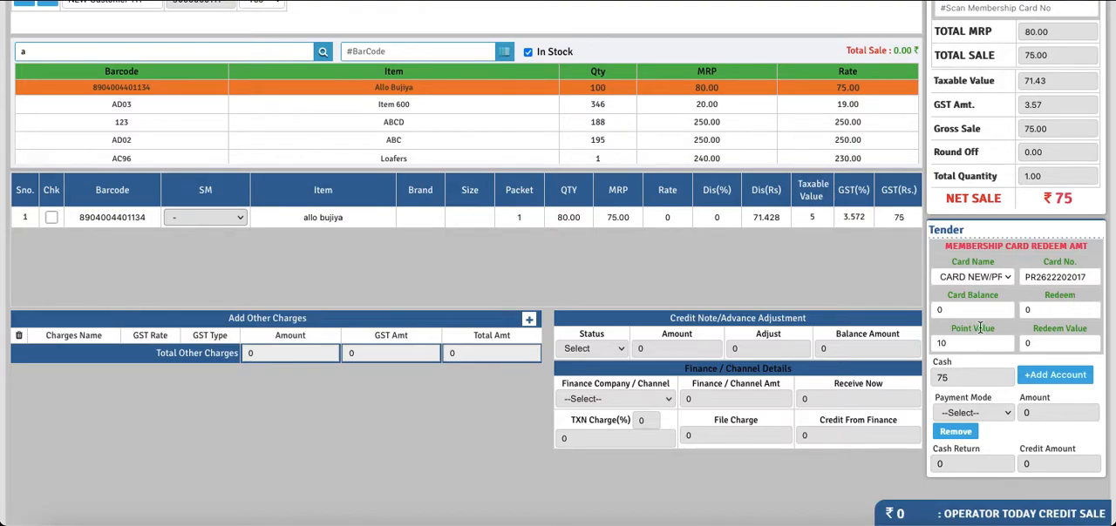
drag(996, 330, 951, 334)
double_click(951, 345)
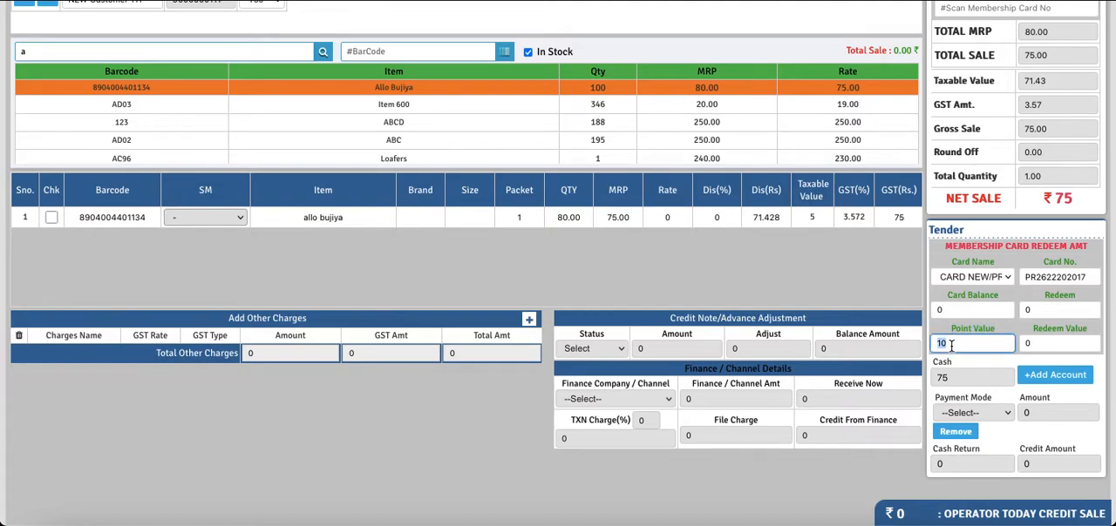
click(1043, 346)
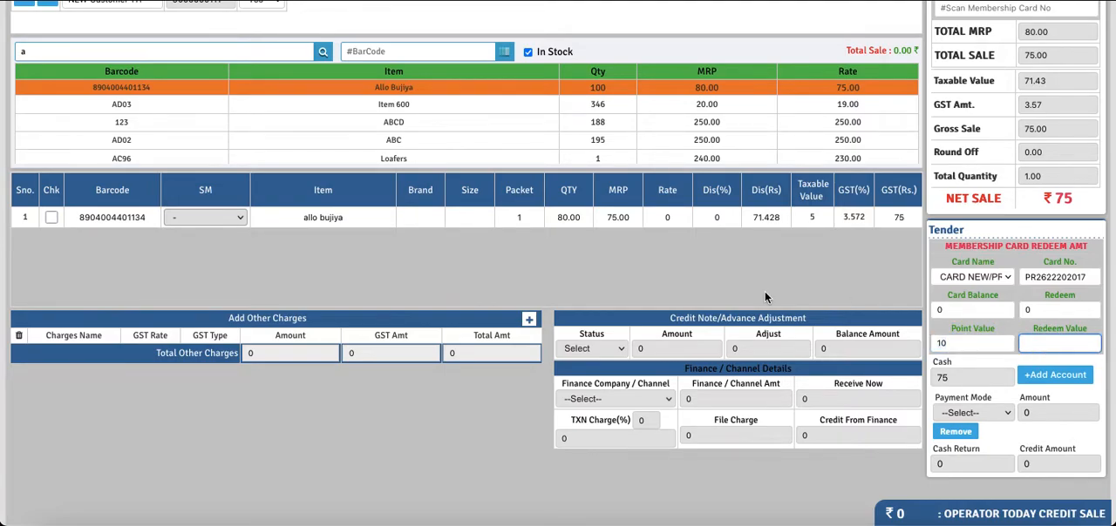
Copy the membership card number from the Tender section and reload the sale form, discarding the current entries
scroll(764, 291, up, 3)
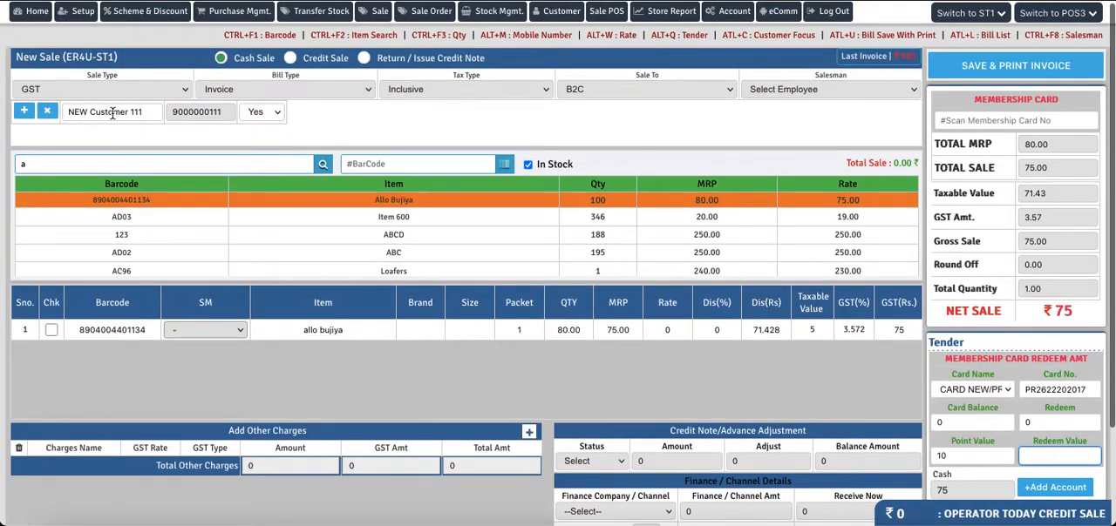
drag(1089, 389, 1020, 387)
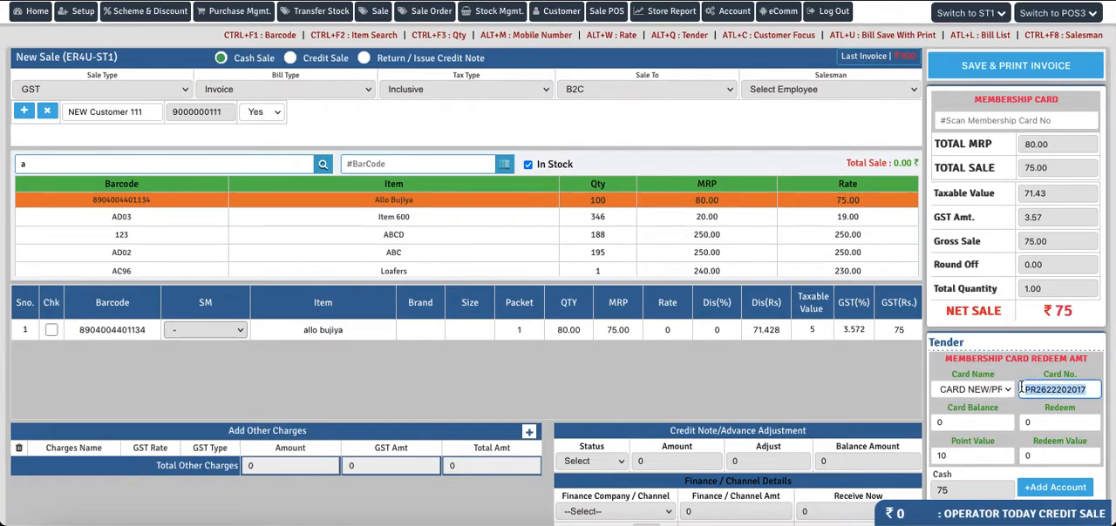
key(super+r)
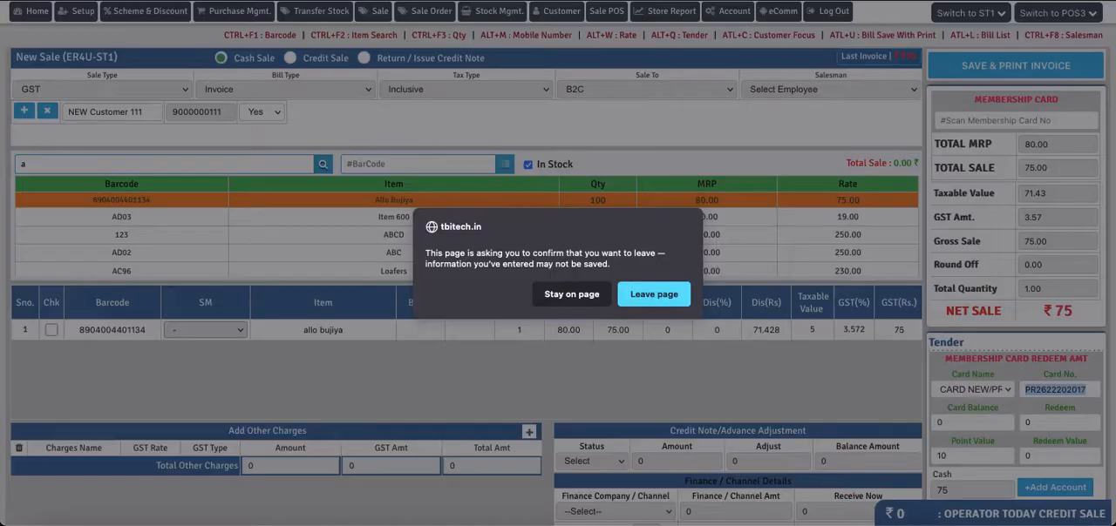
click(653, 295)
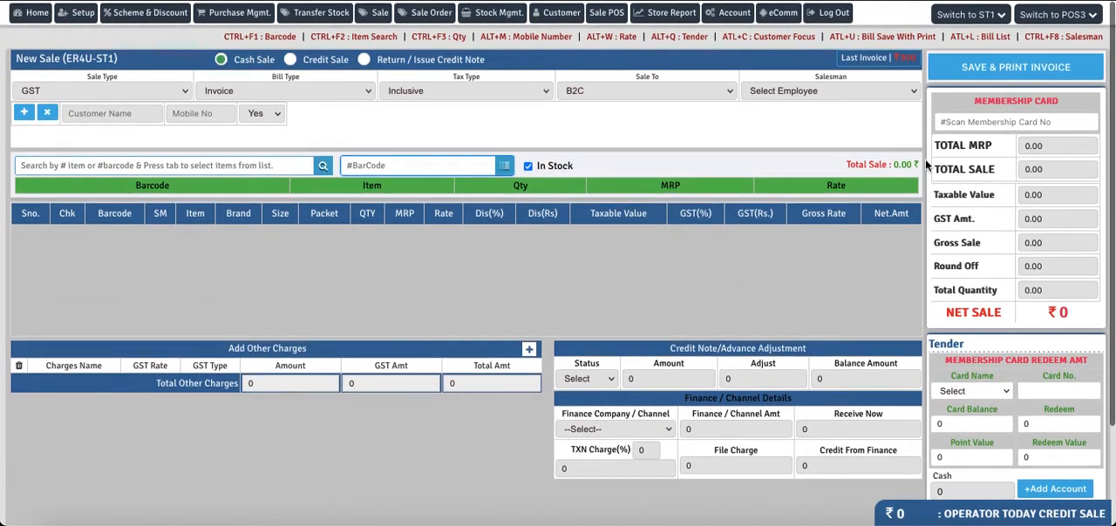
Load the customer into the blank sale by entering the membership card number in the Membership Card field, and check the Tender card details
click(990, 124)
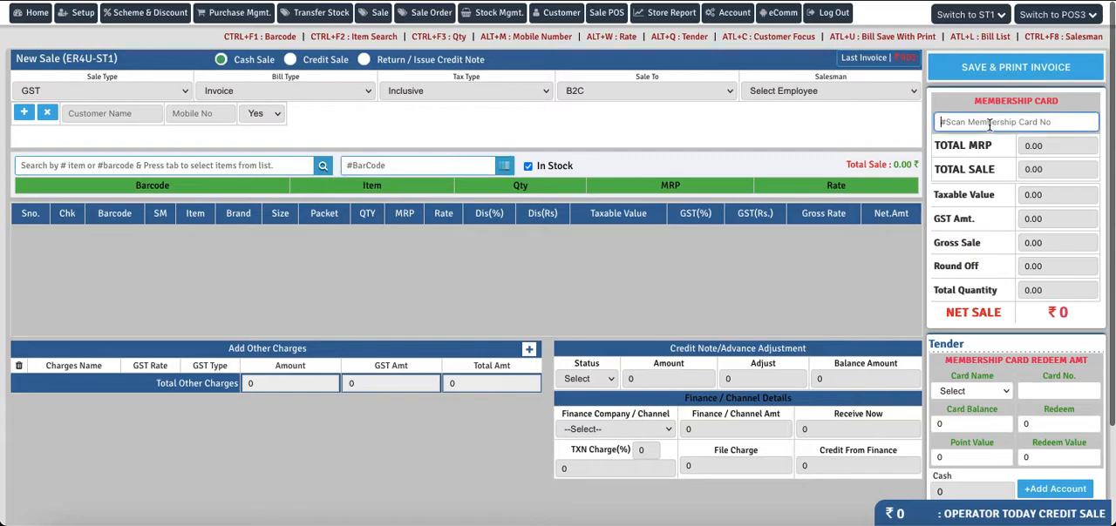
text(PR2622202617)
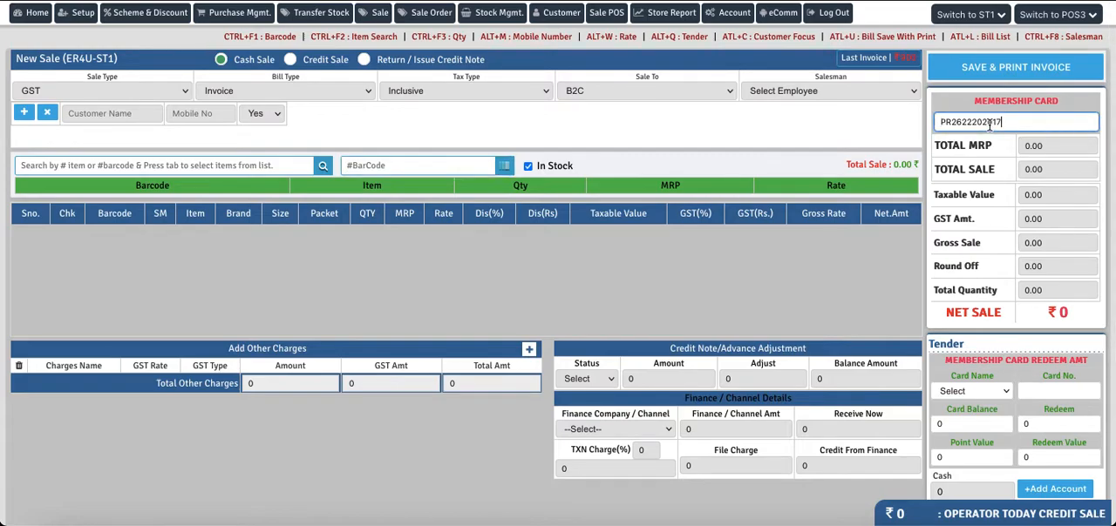
key(Return)
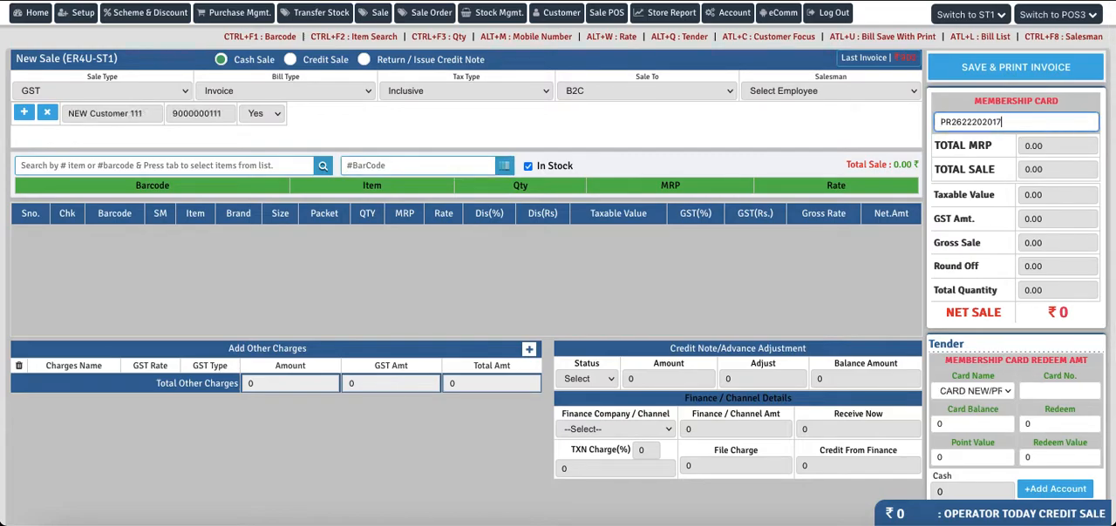
scroll(1064, 386, down, 3)
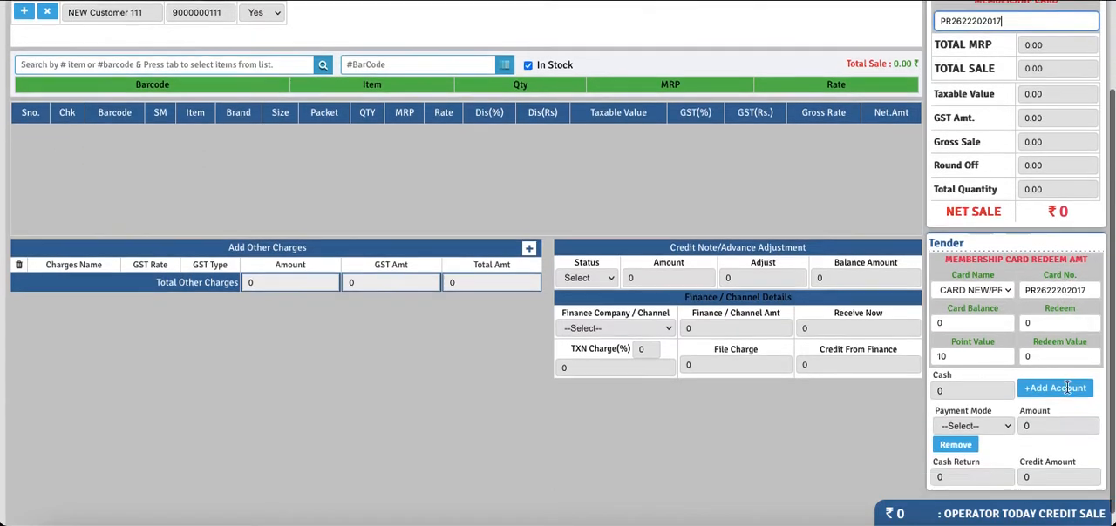
scroll(967, 315, up, 3)
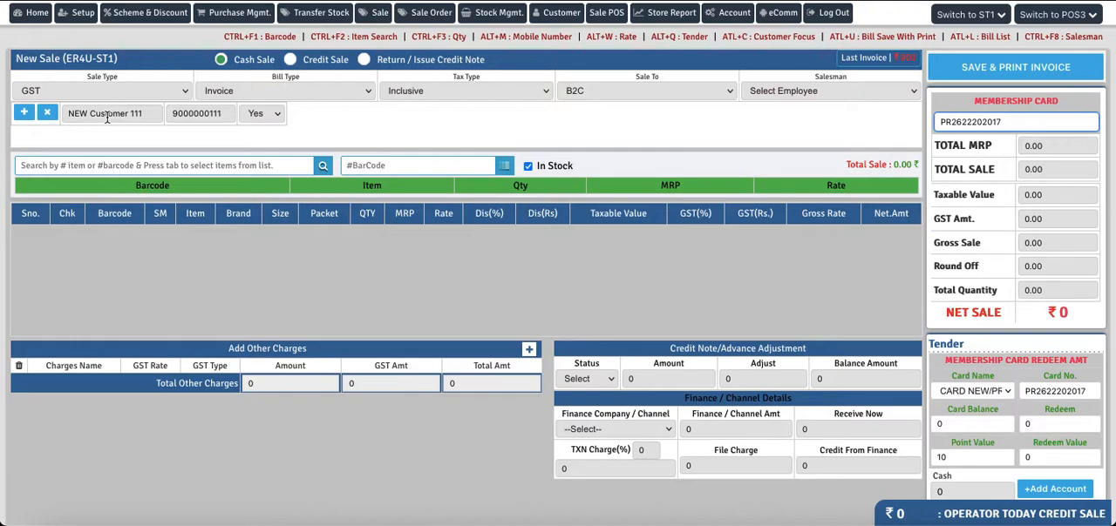
Search the sale items for "a" and add Allo Bujiya to the card holder's invoice
click(120, 165)
text(a)
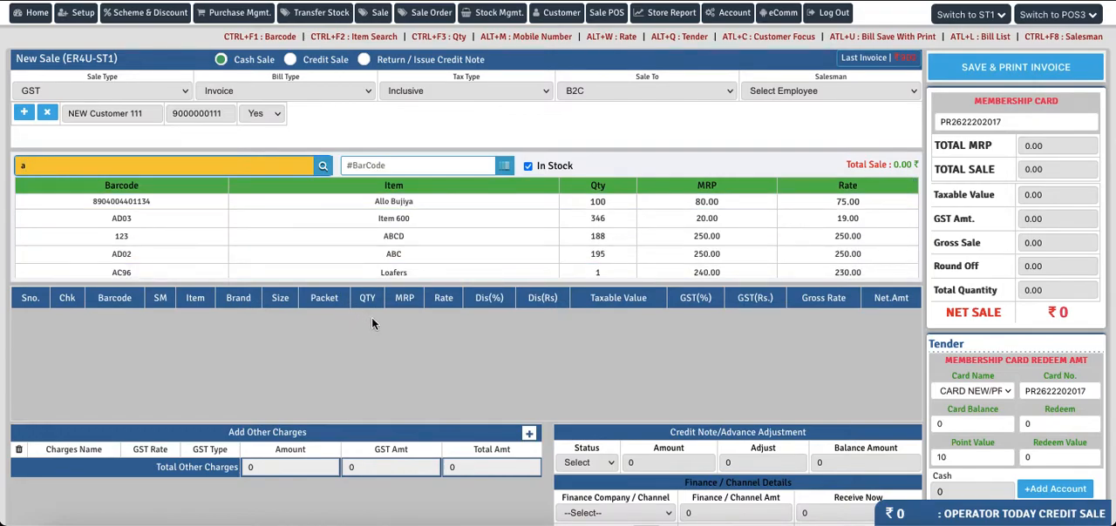
click(396, 207)
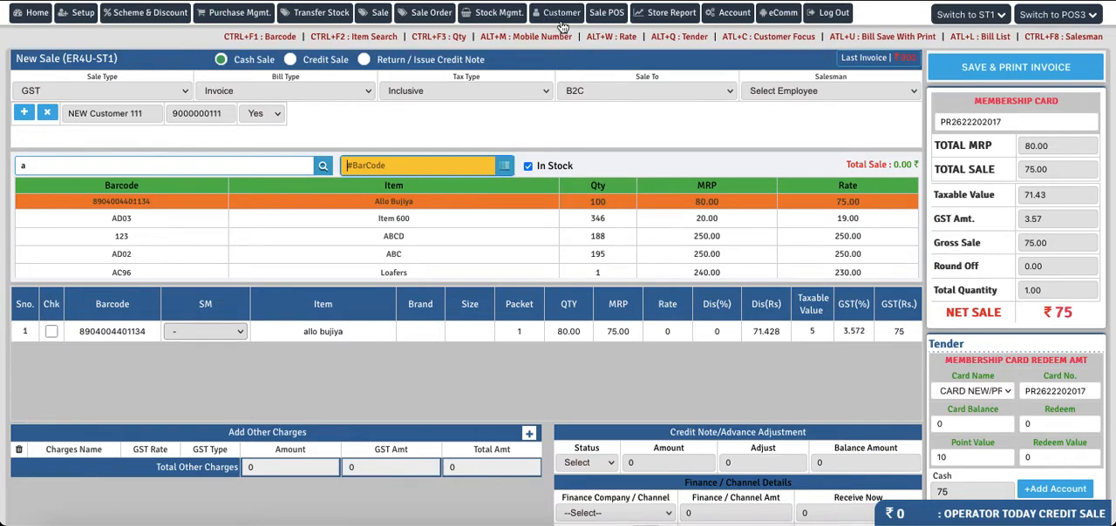
Open the store reports separately, find the Customer Report by searching "cus", and view it with its default filters
right_click(669, 16)
key(Escape)
click(682, 19)
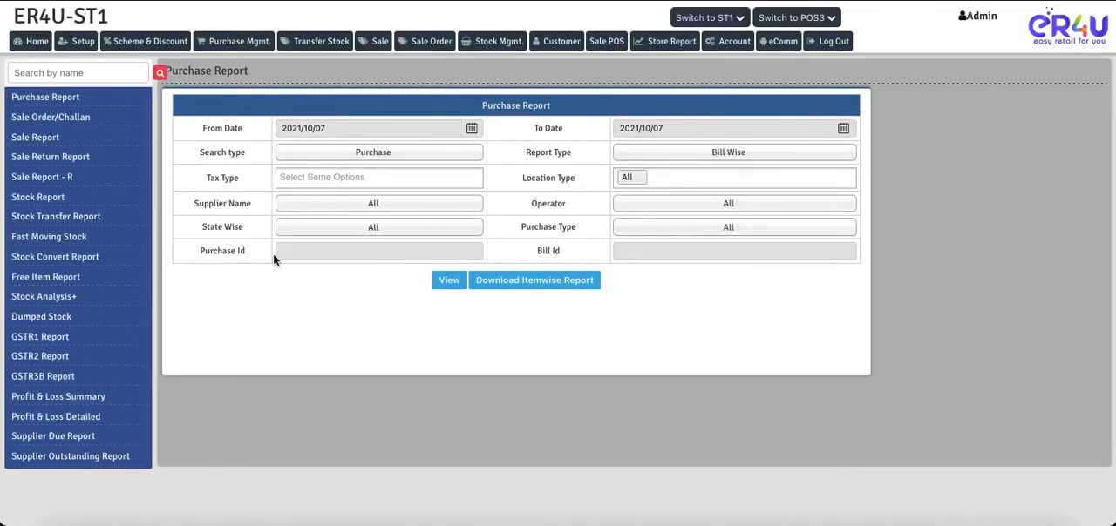
click(45, 75)
text(c)
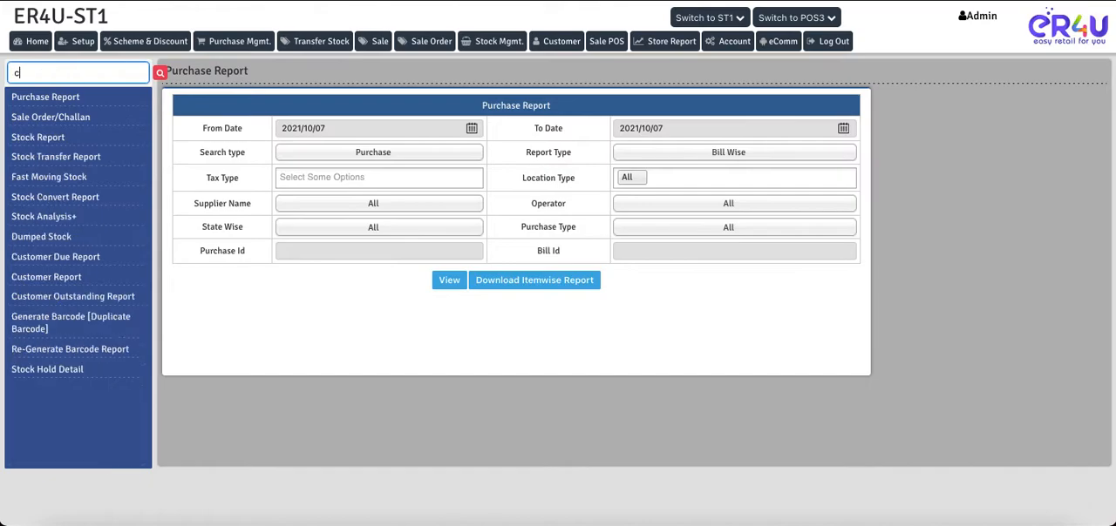
text(us)
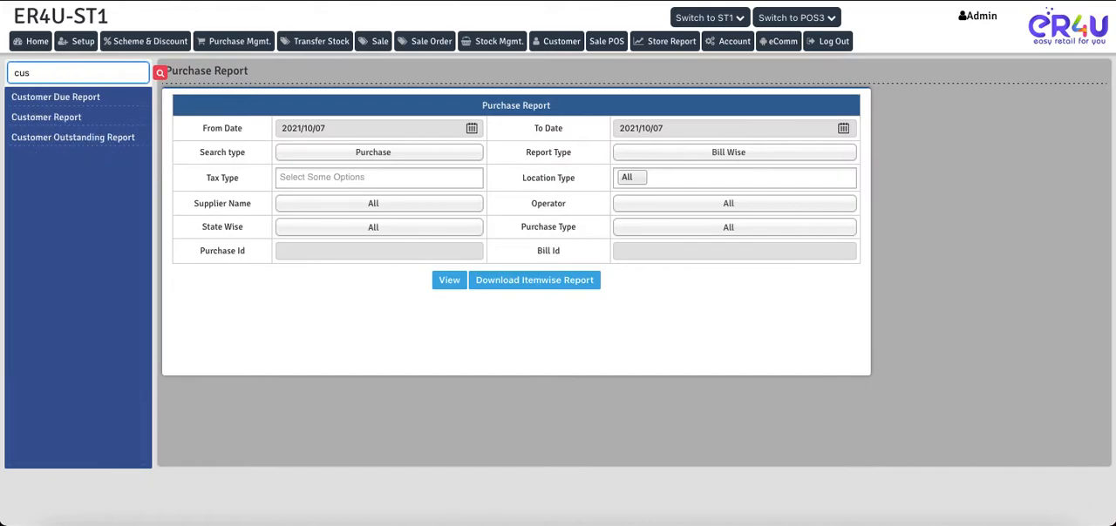
click(27, 128)
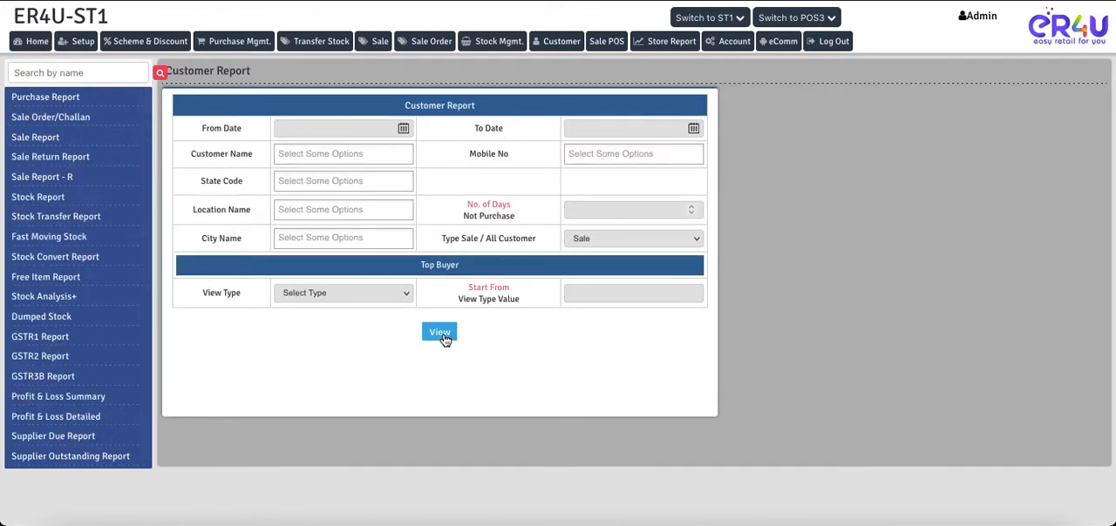
click(442, 336)
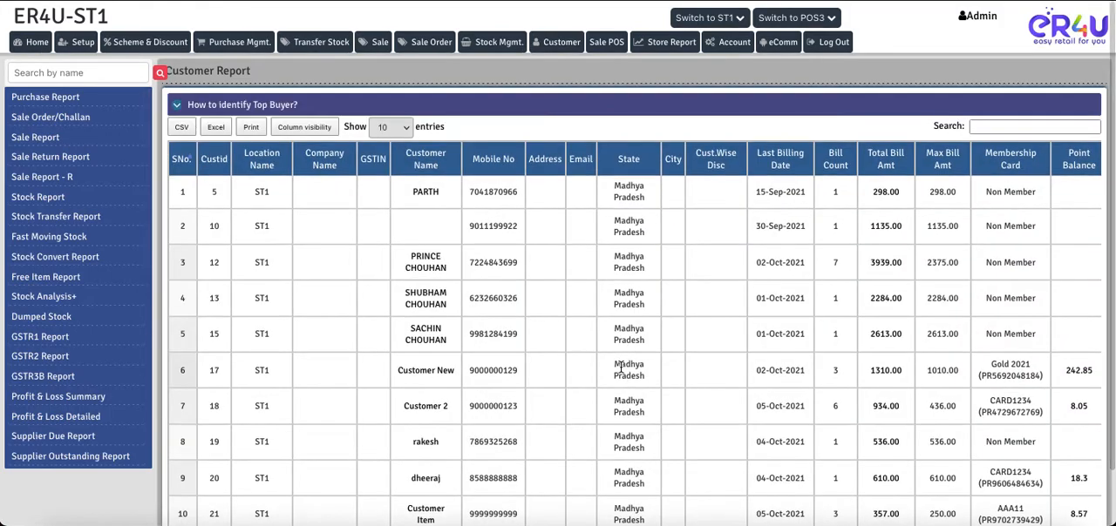
Filter the Customer Report by "new" and examine the new customer's Point Balance
scroll(528, 281, down, 2)
click(1024, 76)
text(new)
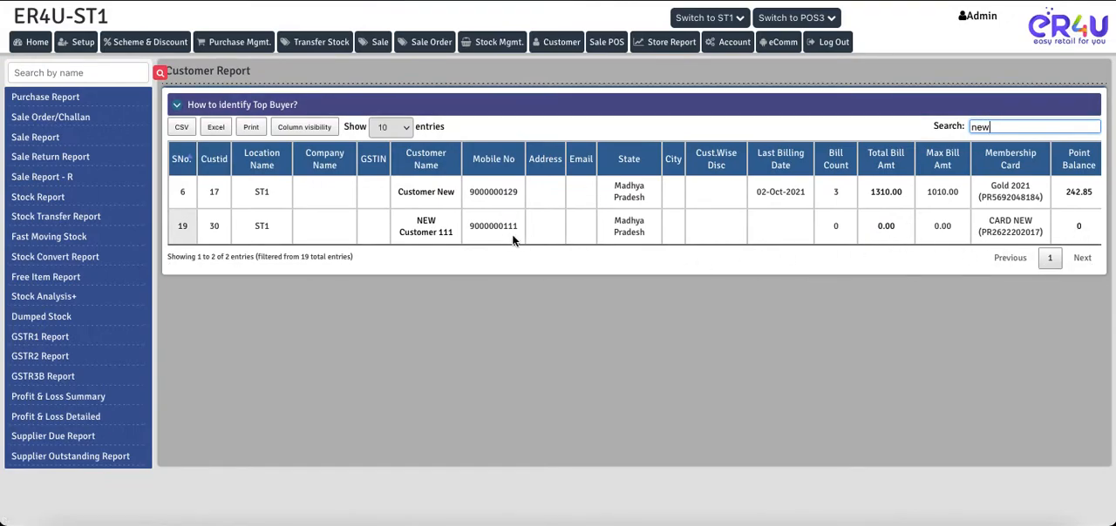
click(1078, 229)
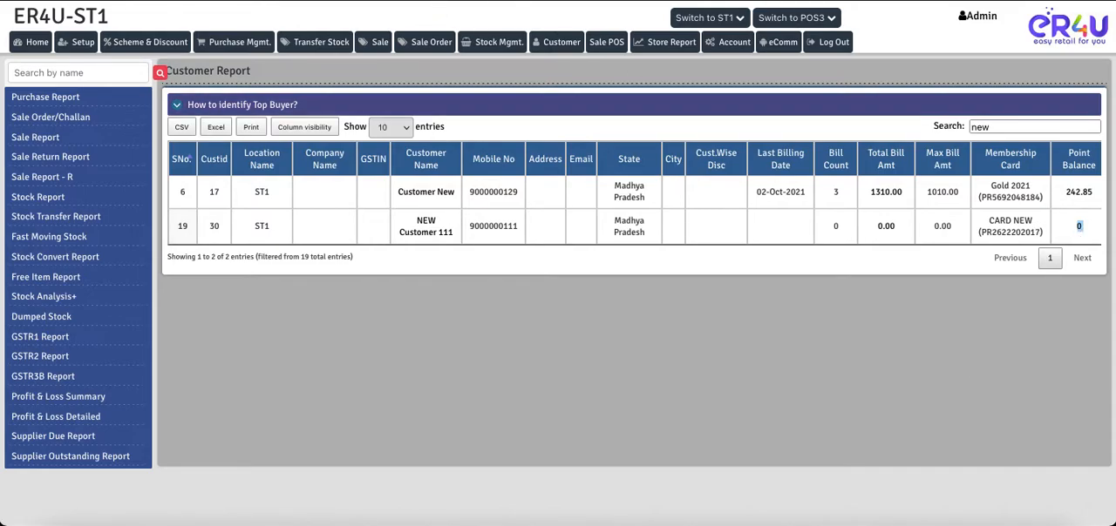
Return to the sale, assign 002-Salesman as the salesman, save the invoice and dismiss the print preview
click(449, 1)
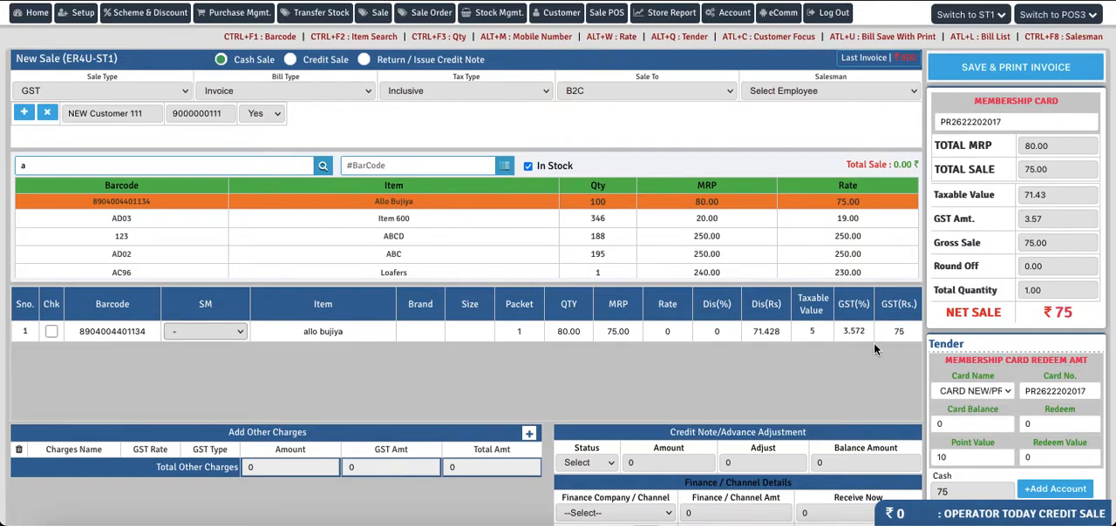
click(977, 70)
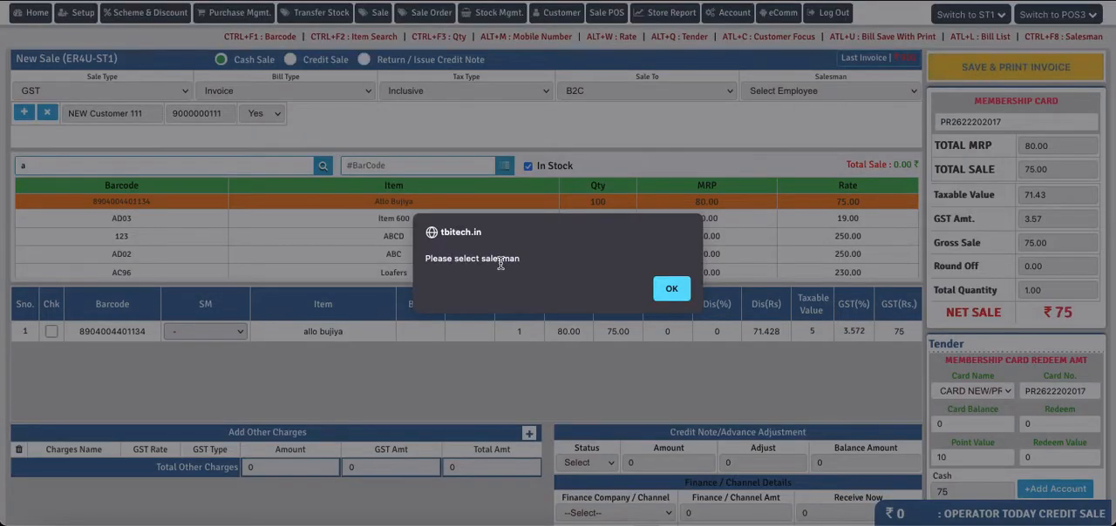
click(669, 289)
click(803, 91)
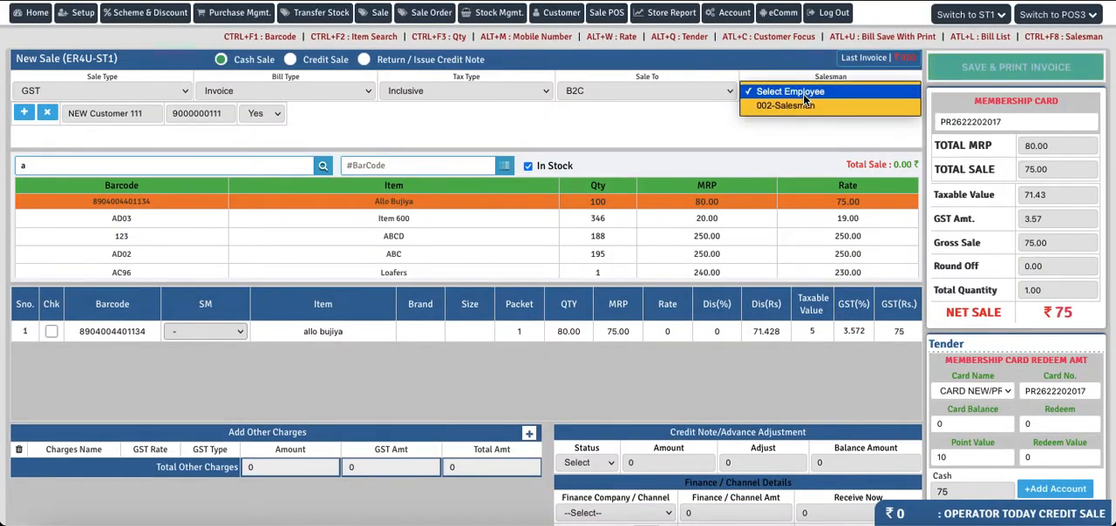
click(790, 103)
click(986, 68)
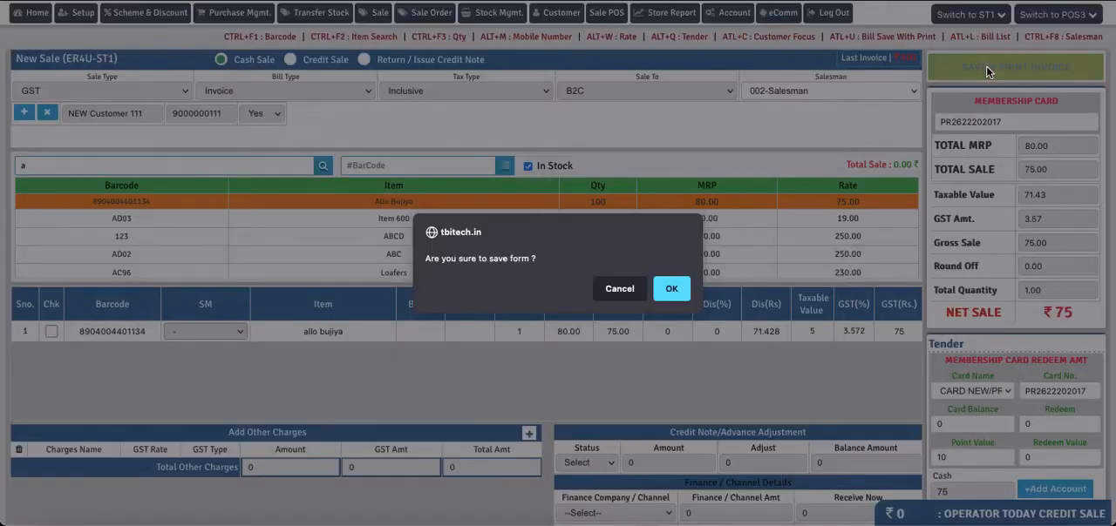
click(670, 289)
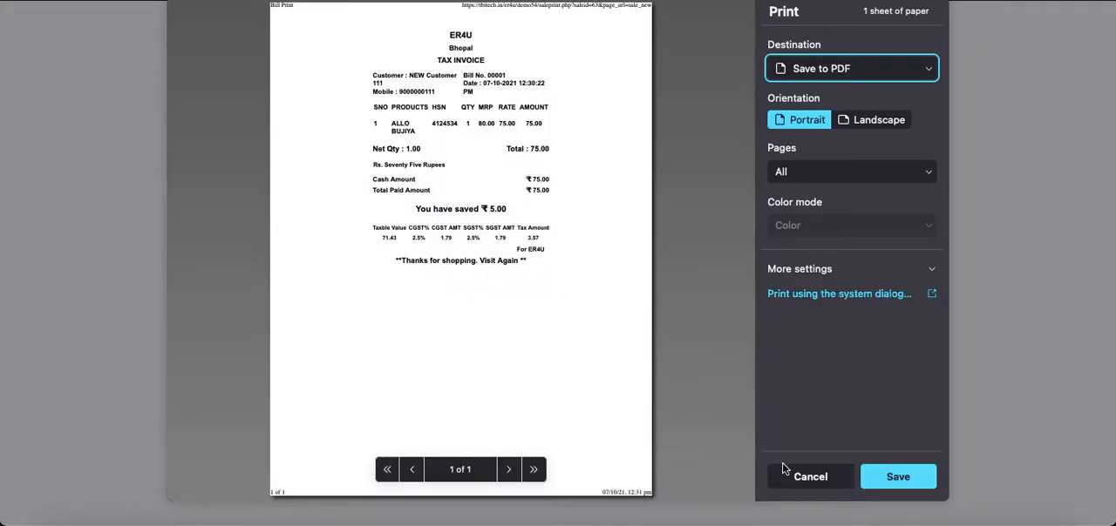
click(794, 478)
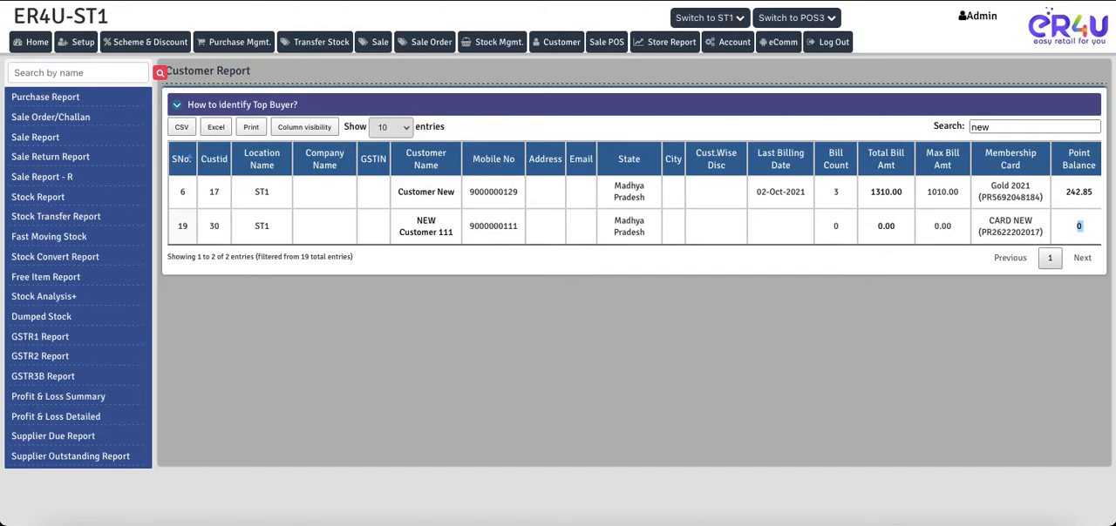
Refresh the Customer Report, filter it by "new", and examine the new customer's Point Balance and point history
key(super+r)
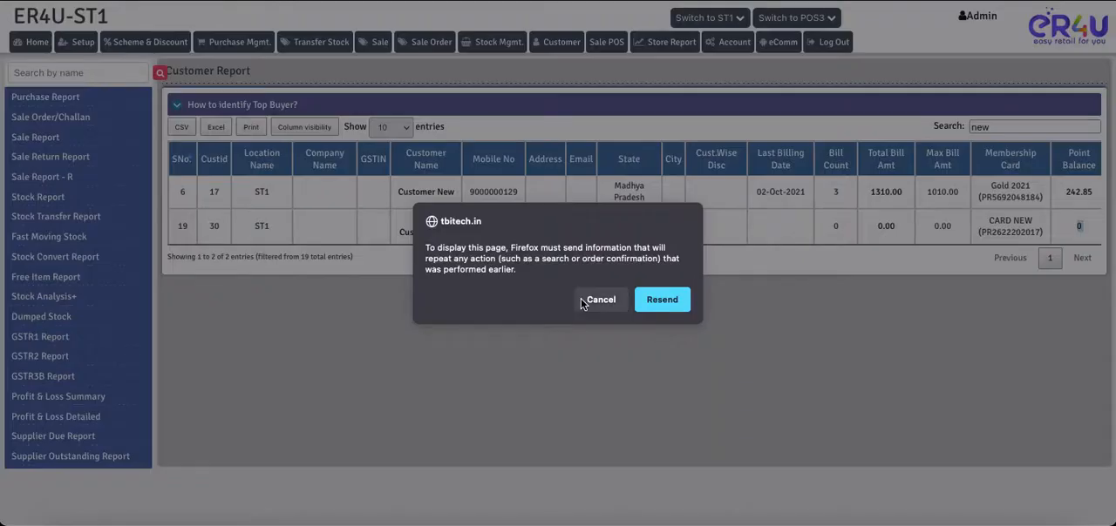
click(650, 301)
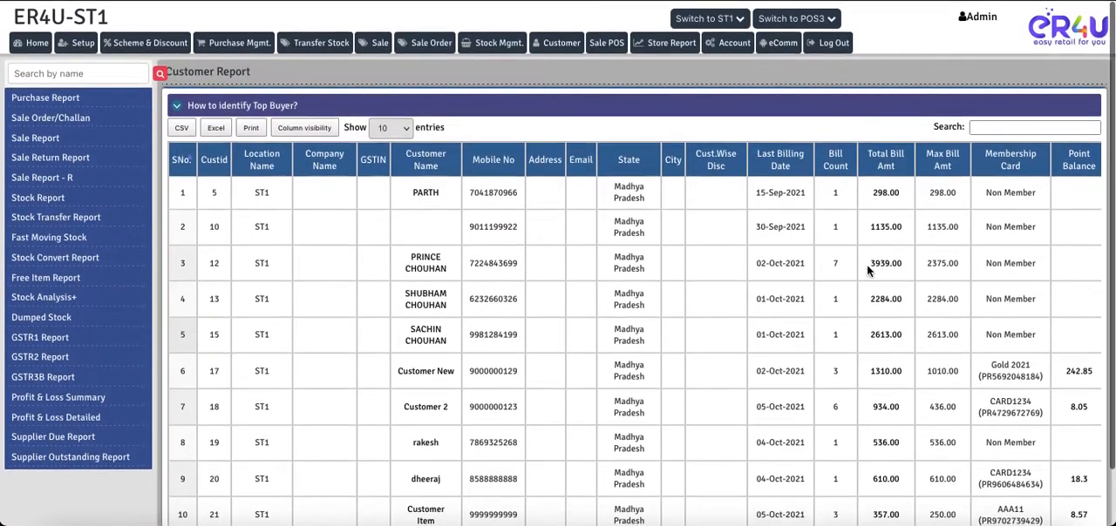
click(1005, 129)
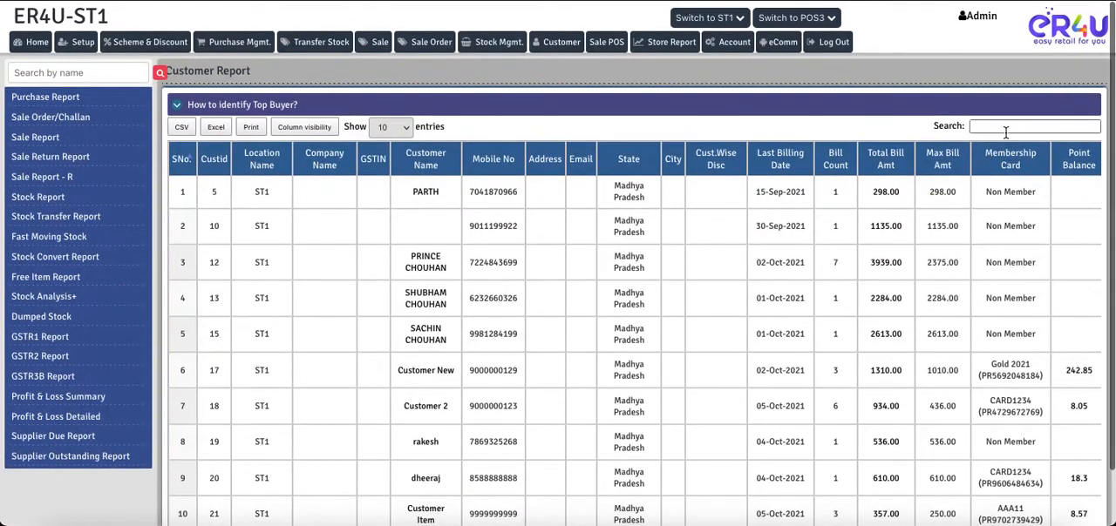
text(new)
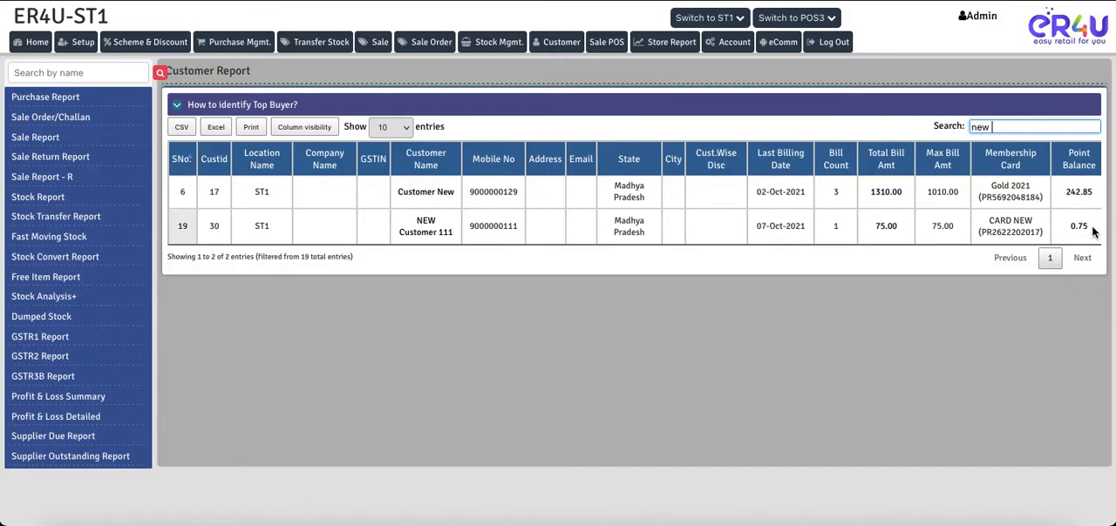
drag(1093, 231, 1069, 228)
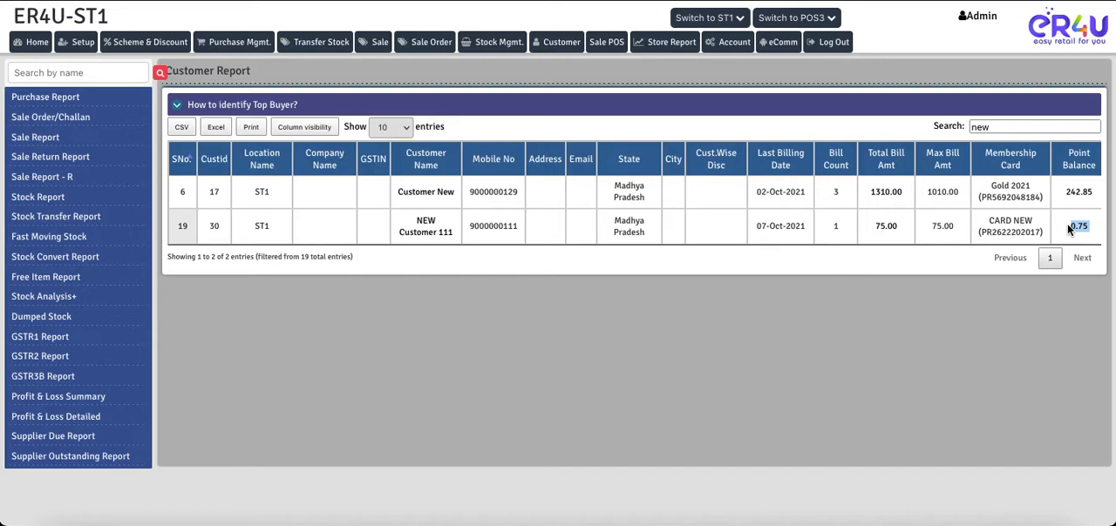
click(1079, 227)
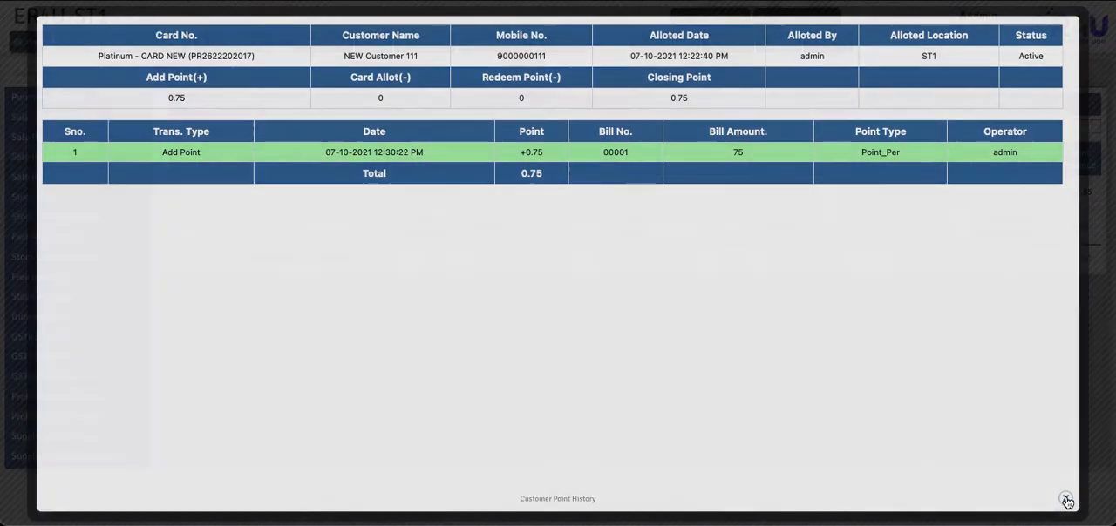
click(1065, 501)
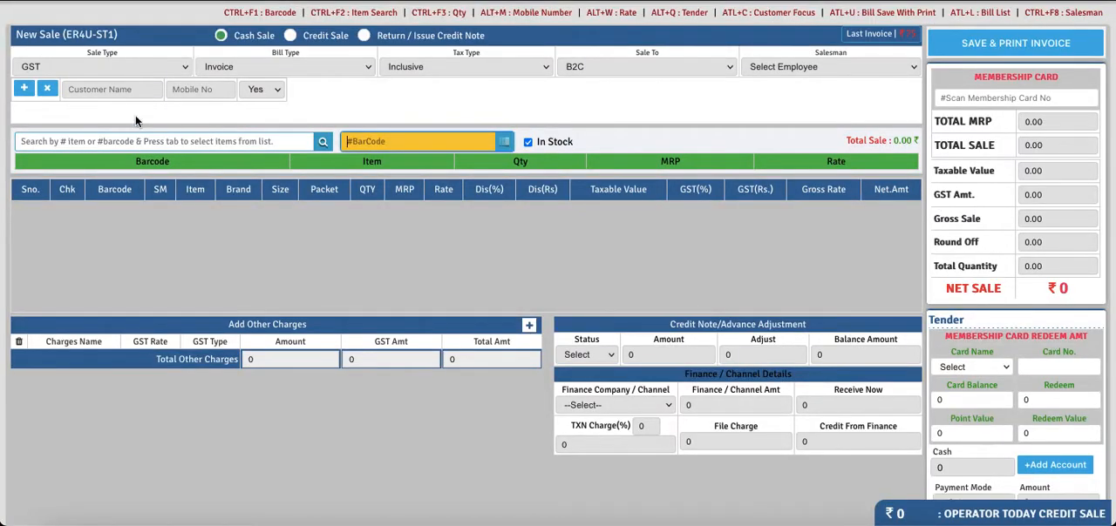
Select the new customer for another POS sale by searching the customer name for "new"
click(117, 89)
text(new)
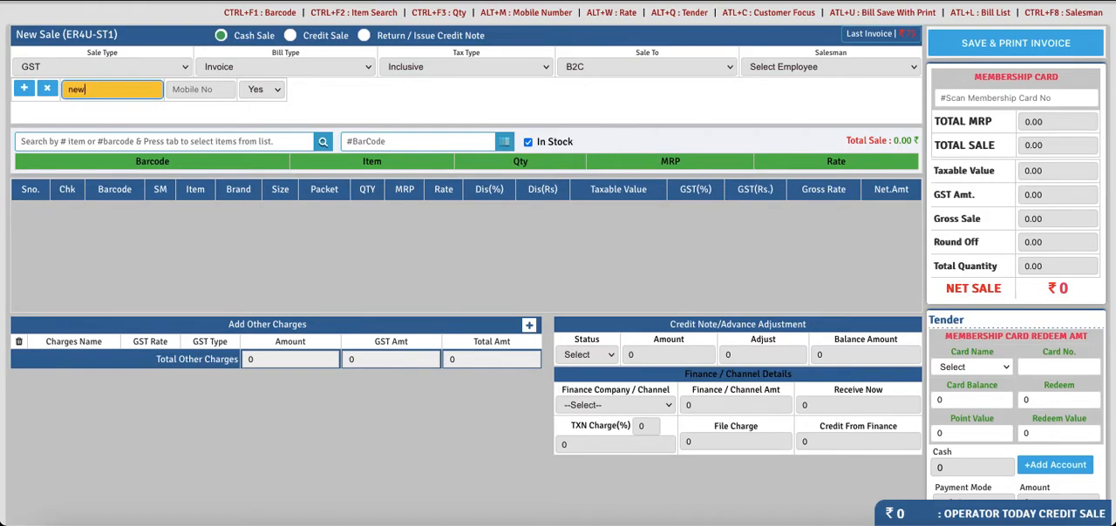
click(111, 140)
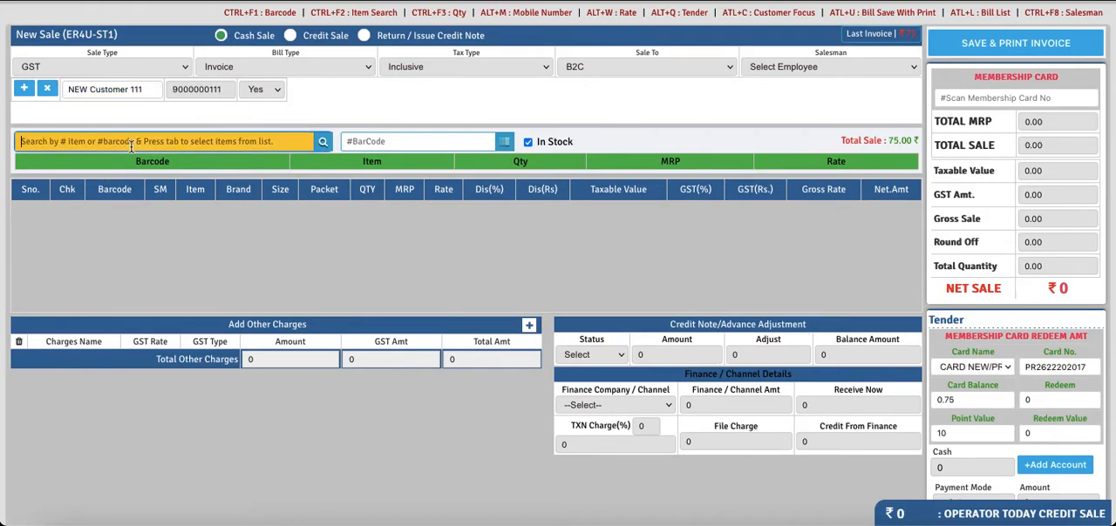
Search the items for "a", add ABCD (barcode 123) to the sale and set its quantity to 2
text(a)
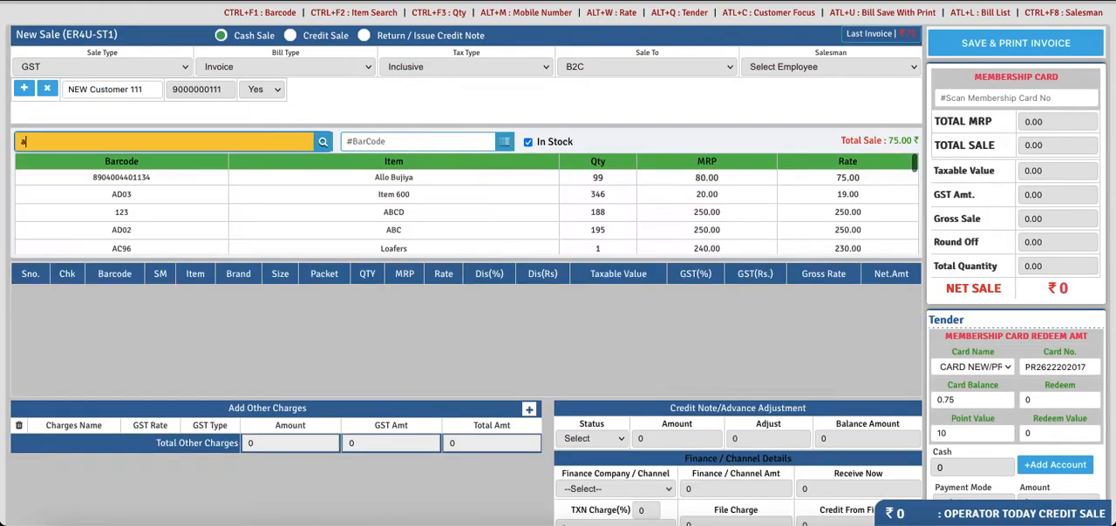
key(Down)
key(Down)
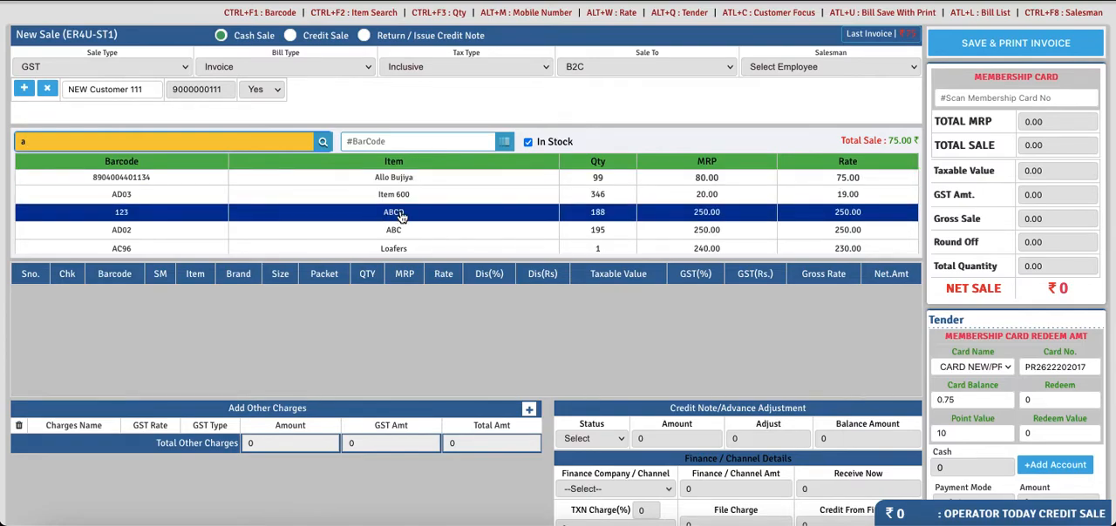
click(401, 216)
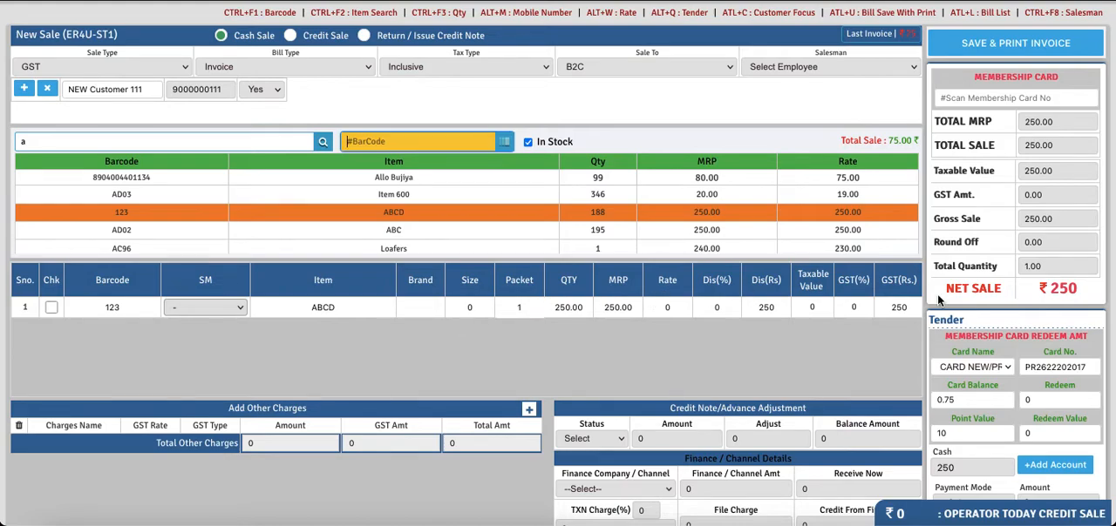
click(526, 307)
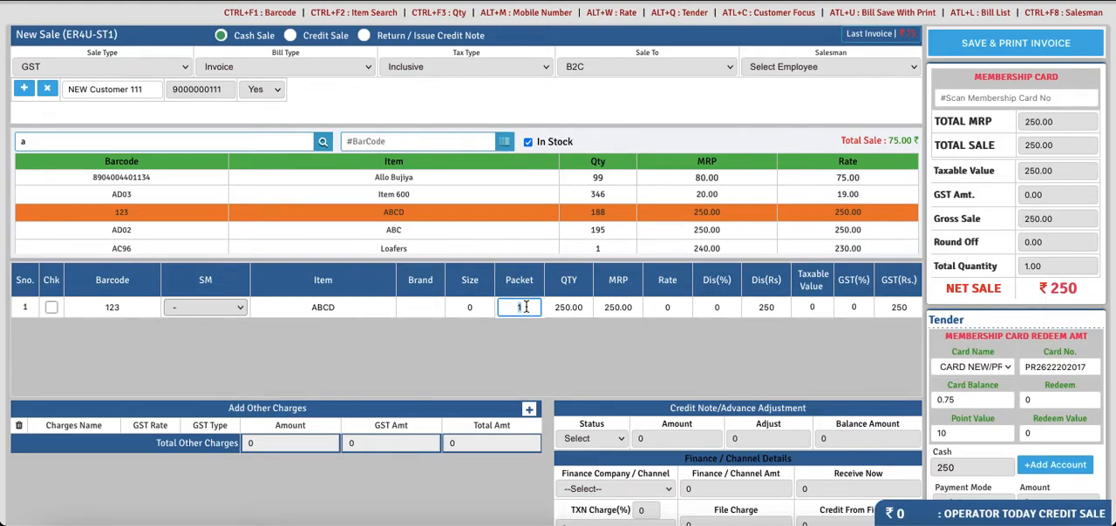
text(2)
key(Return)
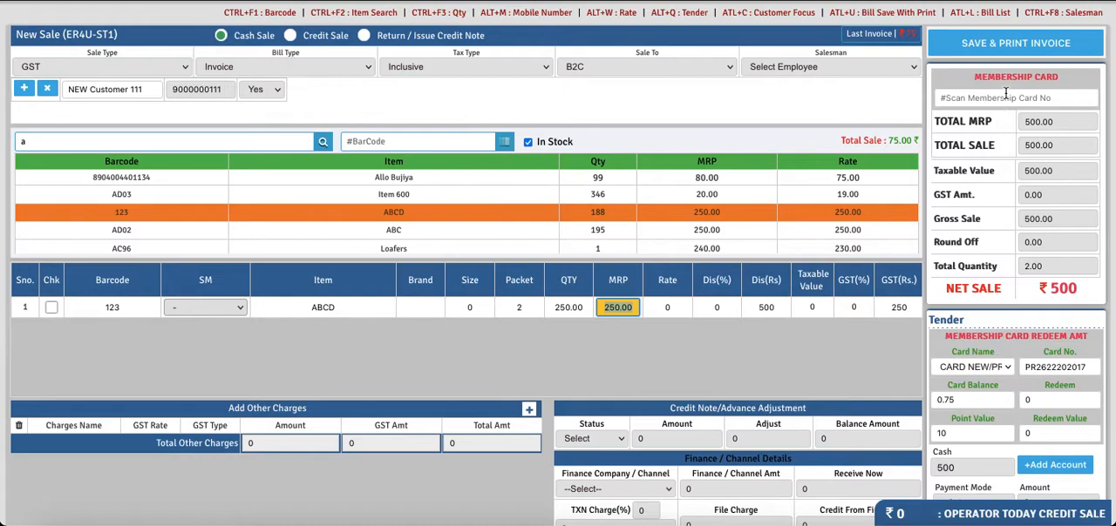
Assign 002-Salesman as the salesman, save the invoice and dismiss the print preview
click(864, 67)
click(839, 81)
click(969, 46)
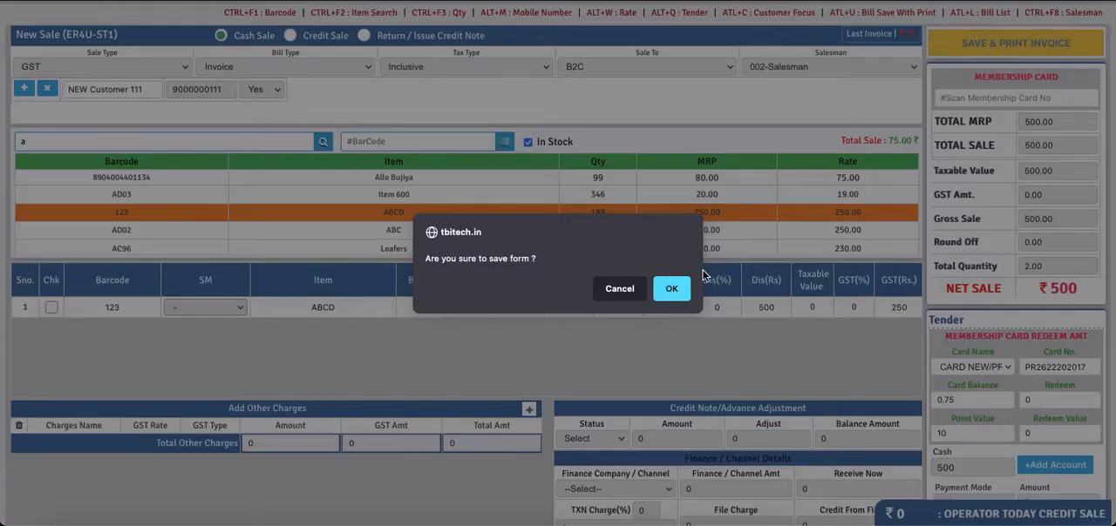
click(676, 295)
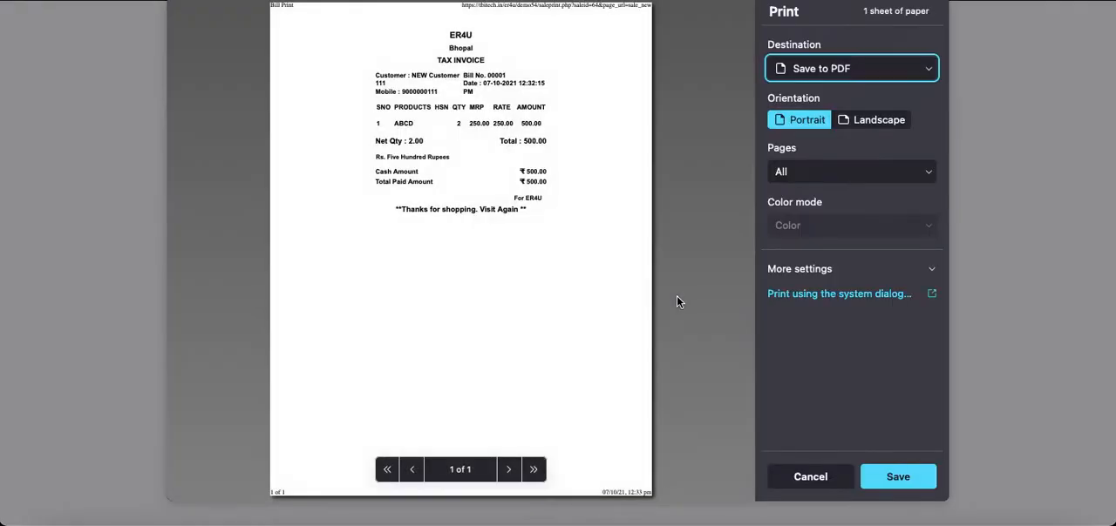
click(805, 475)
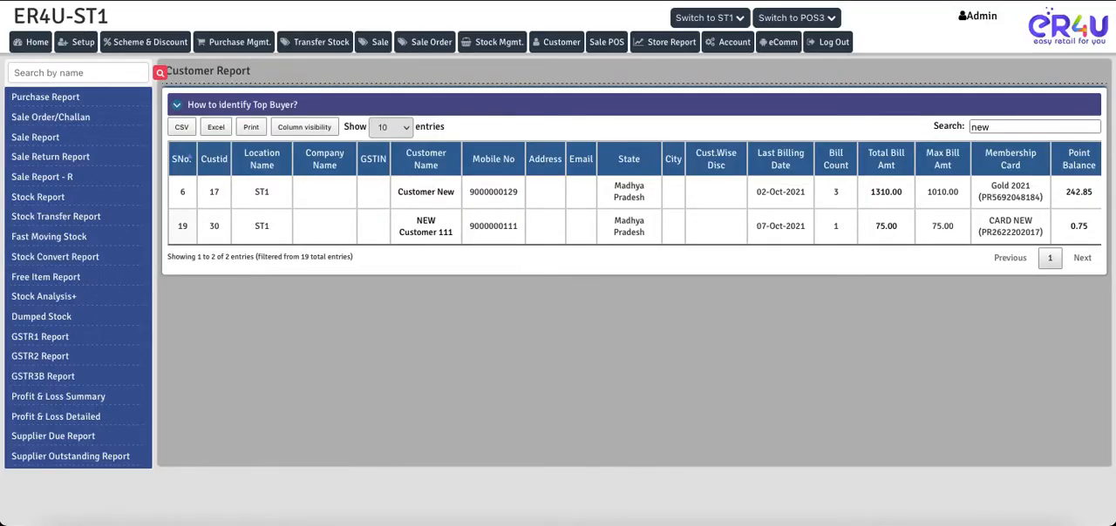
Reload the Customer Report filtered by "new" and examine the new customer's updated Point Balance and point history
key(super+r)
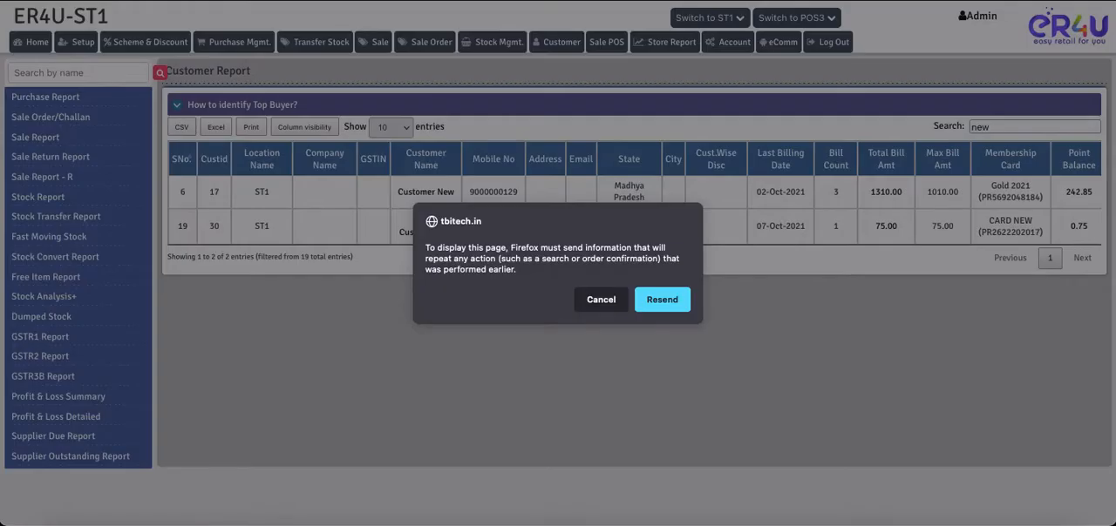
click(661, 298)
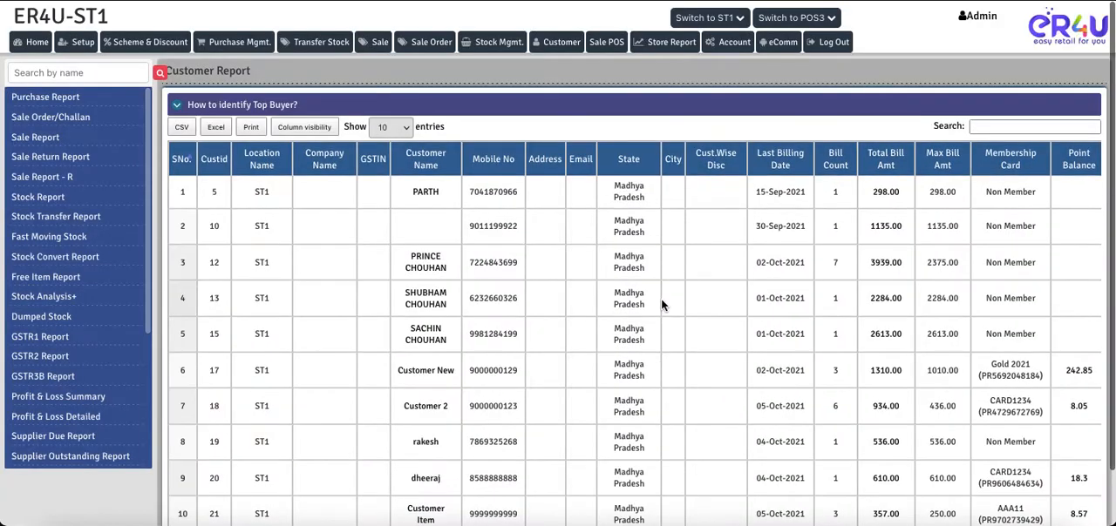
click(998, 126)
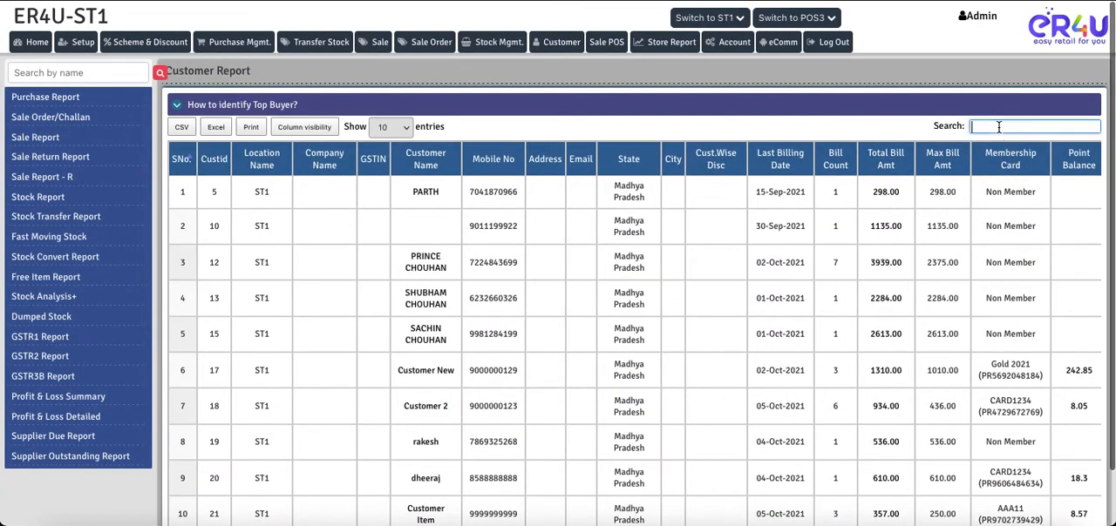
text(new)
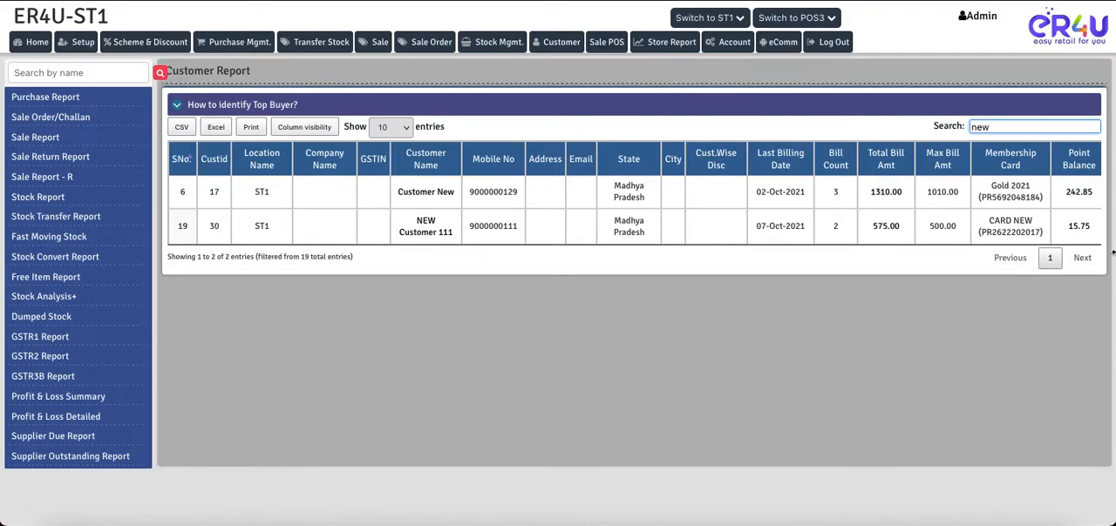
click(1094, 230)
drag(1095, 231, 1065, 224)
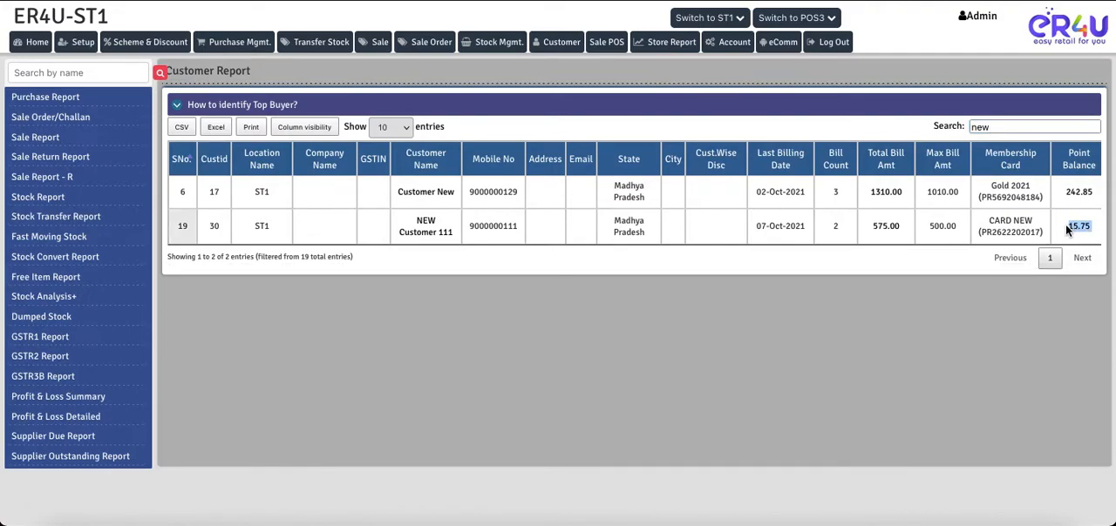
click(1079, 227)
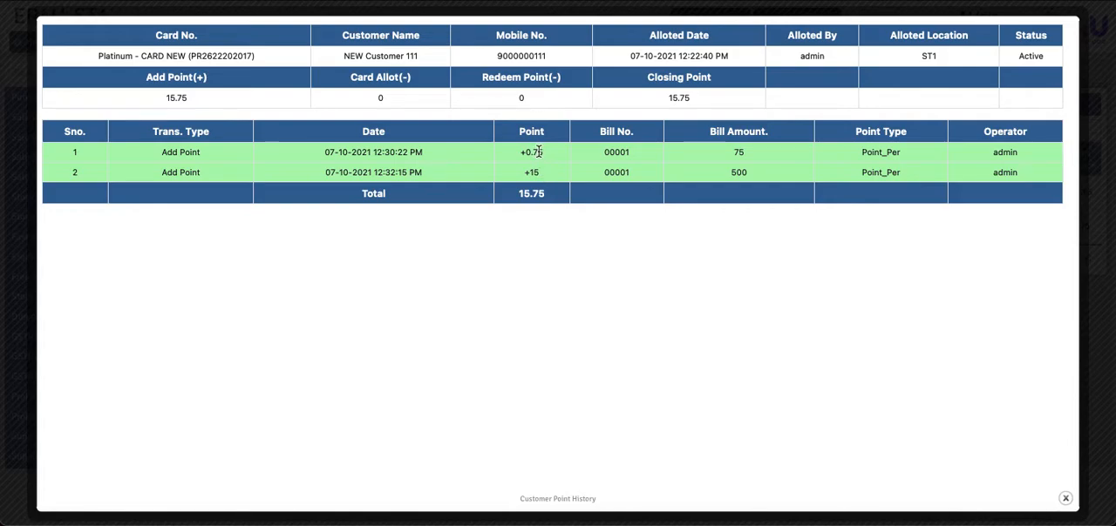
drag(541, 172, 524, 177)
click(1066, 500)
Start another POS sale, load the new customer by entering the membership card number, and check the Card Balance
click(607, 41)
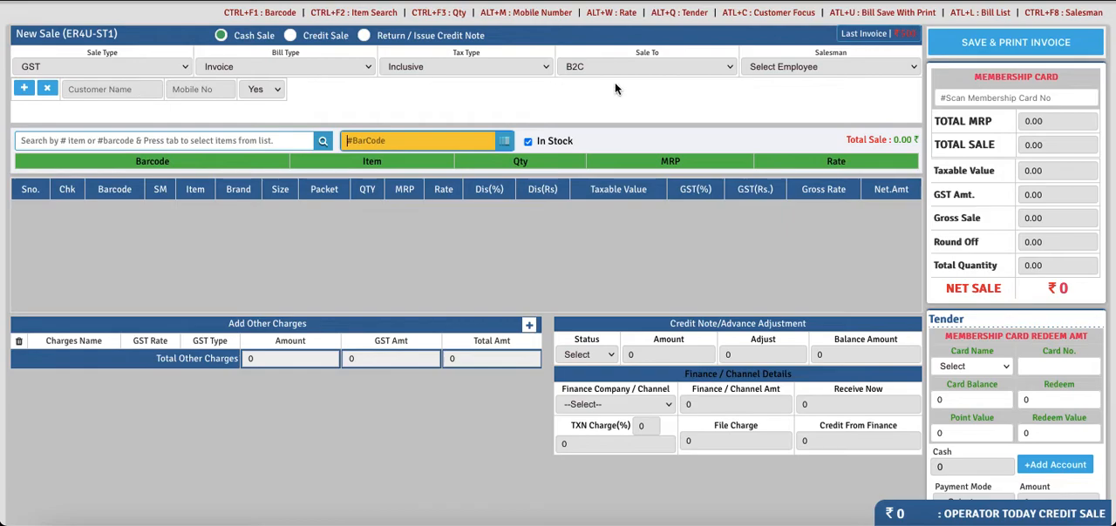
click(1022, 98)
text(PR2622202017)
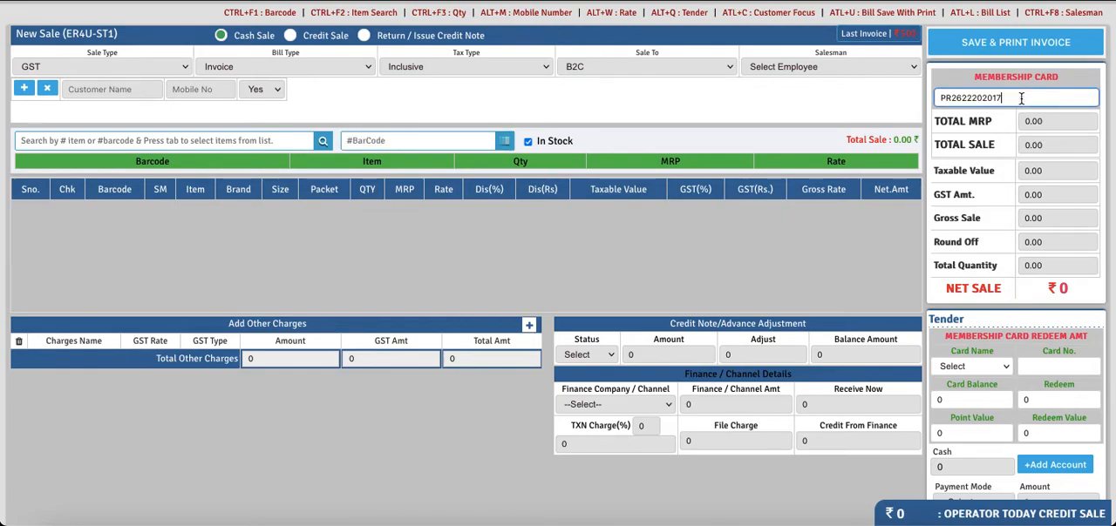
key(Return)
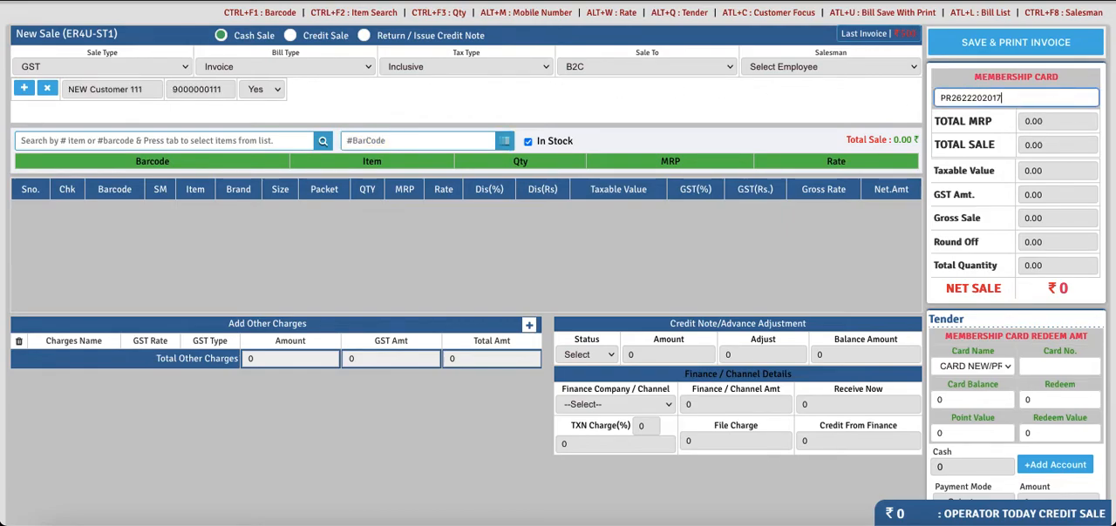
scroll(880, 220, down, 2)
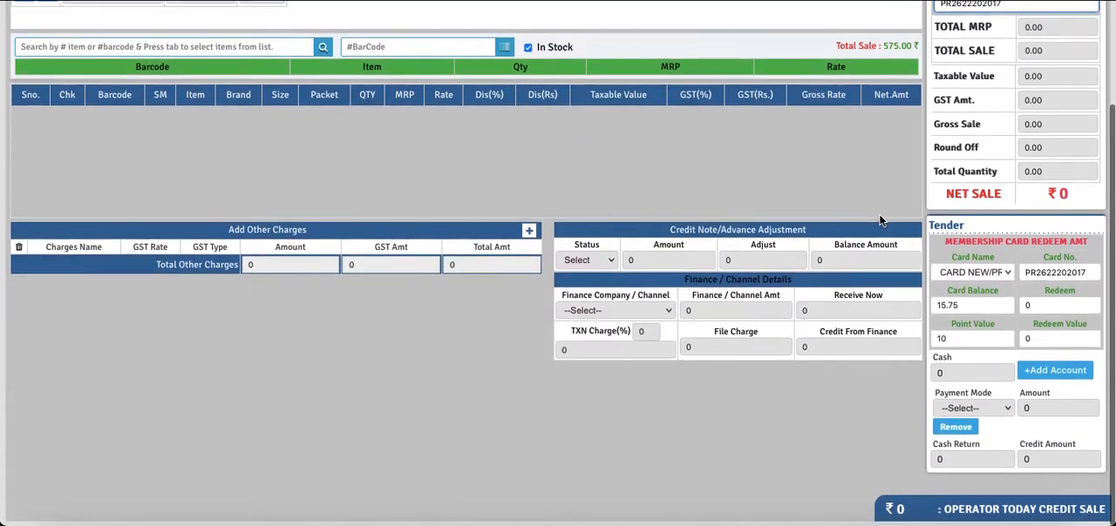
drag(960, 310, 939, 312)
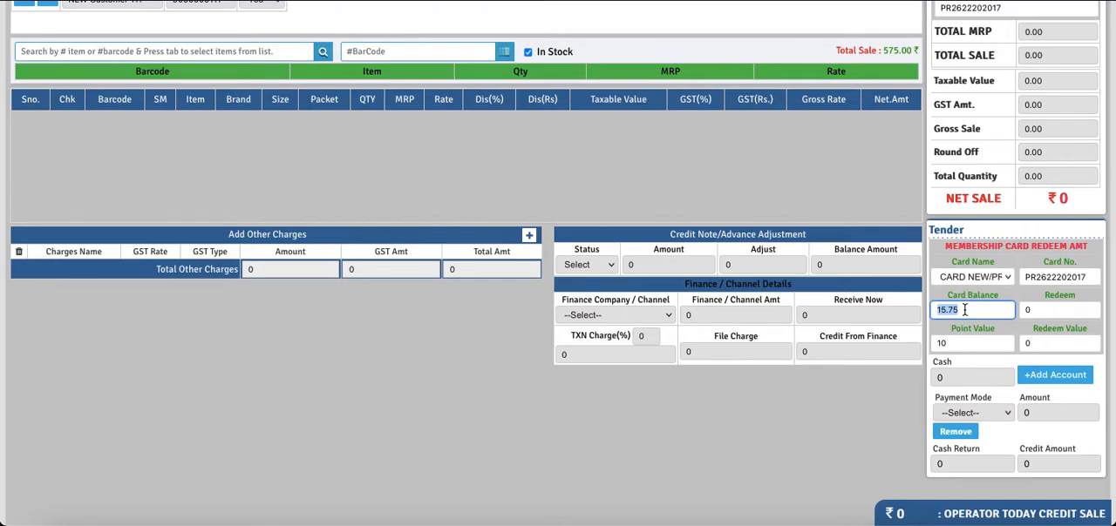
scroll(671, 160, up, 2)
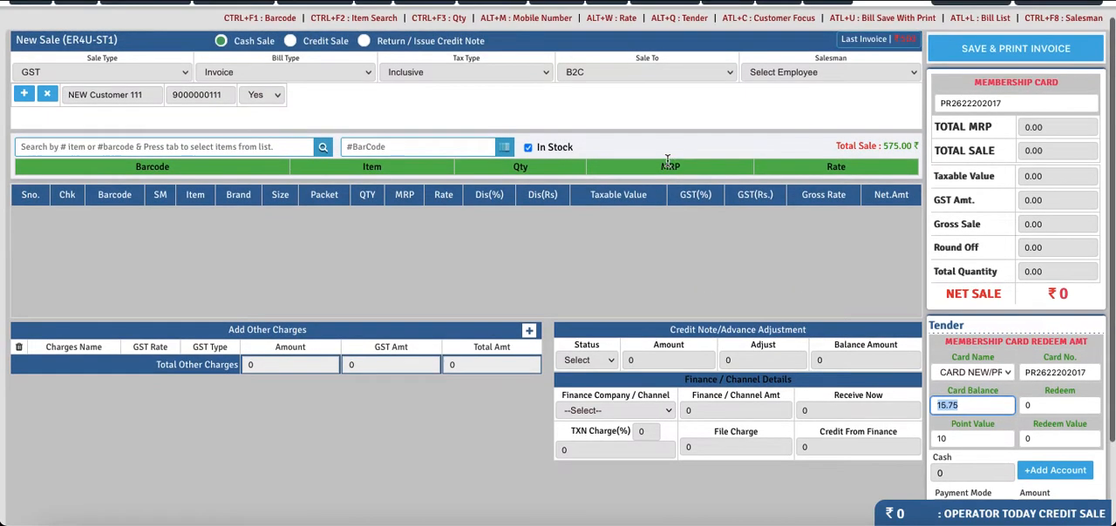
Search the items for "a" and add Allo Bujiya to the sale
click(232, 154)
text(a)
key(Tab)
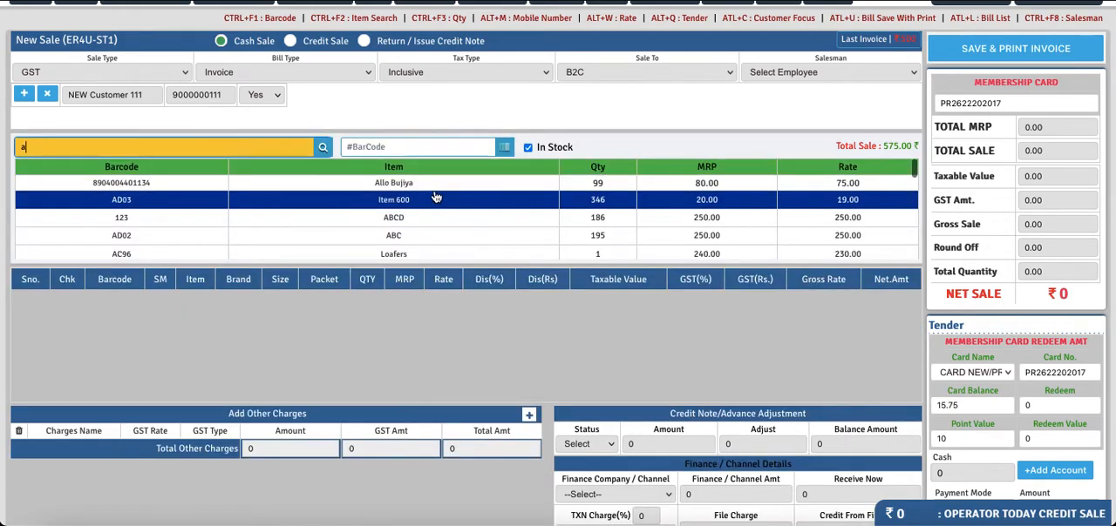
click(426, 184)
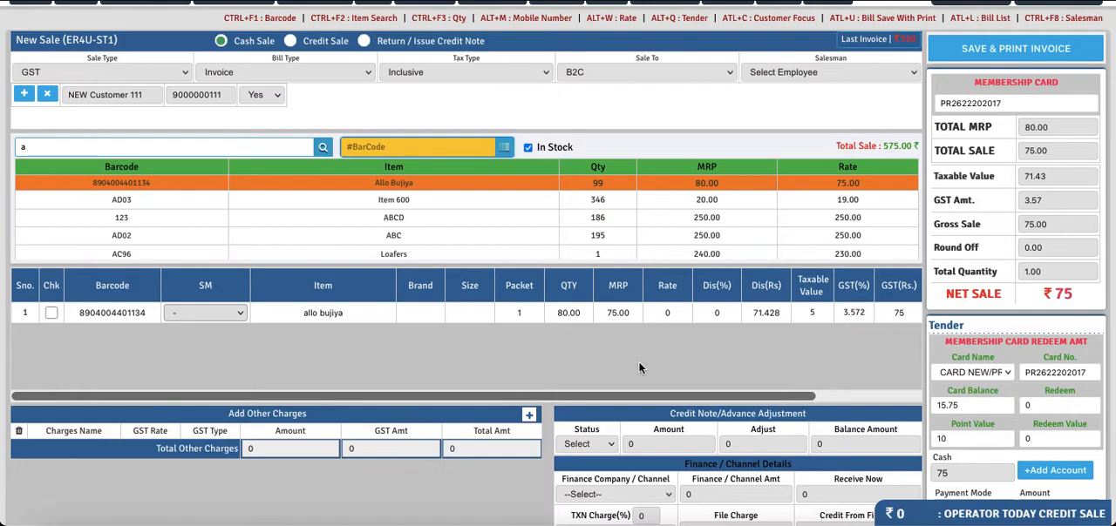
Enter the number of membership card points to redeem against this sale
scroll(802, 342, down, 1)
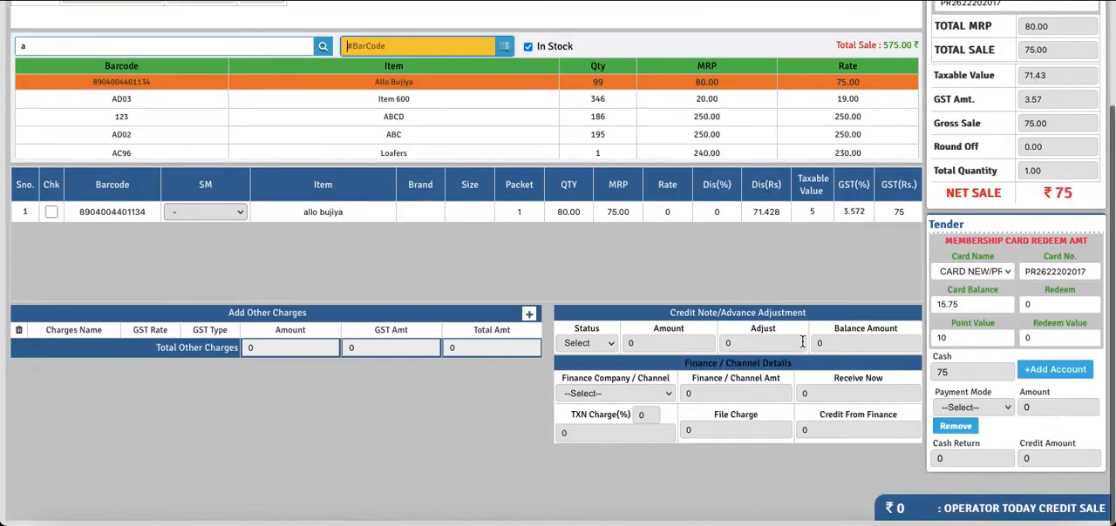
click(1042, 305)
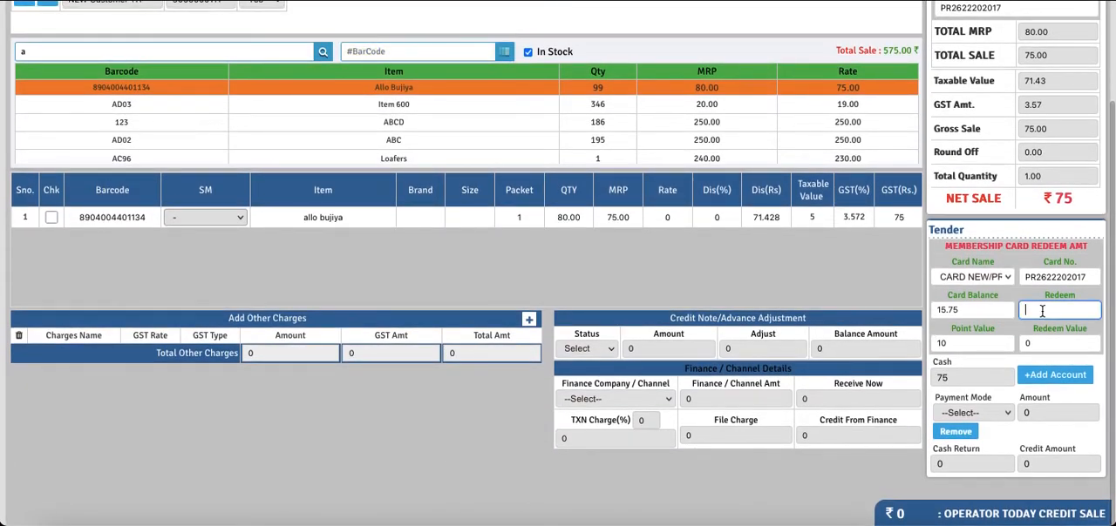
text(1)
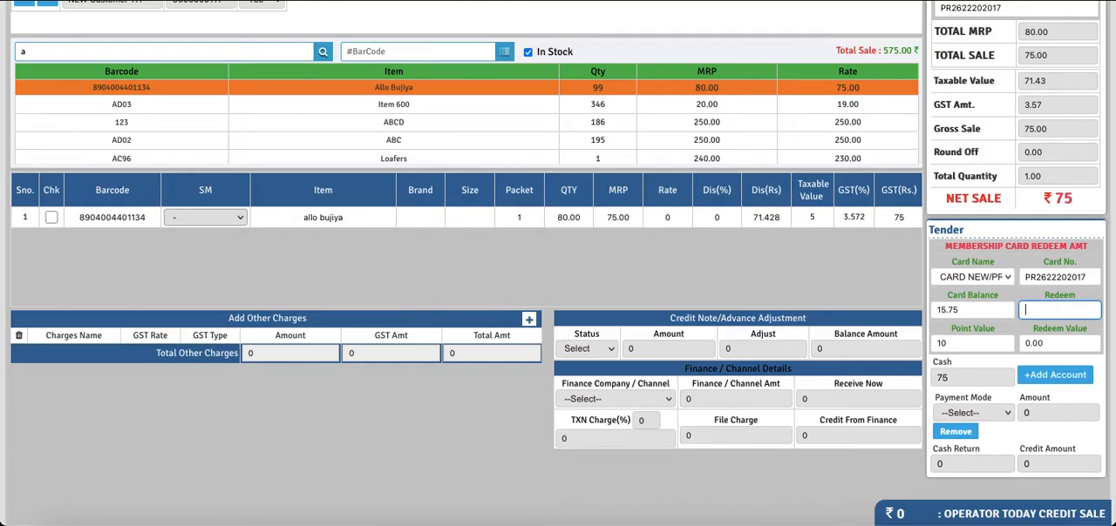
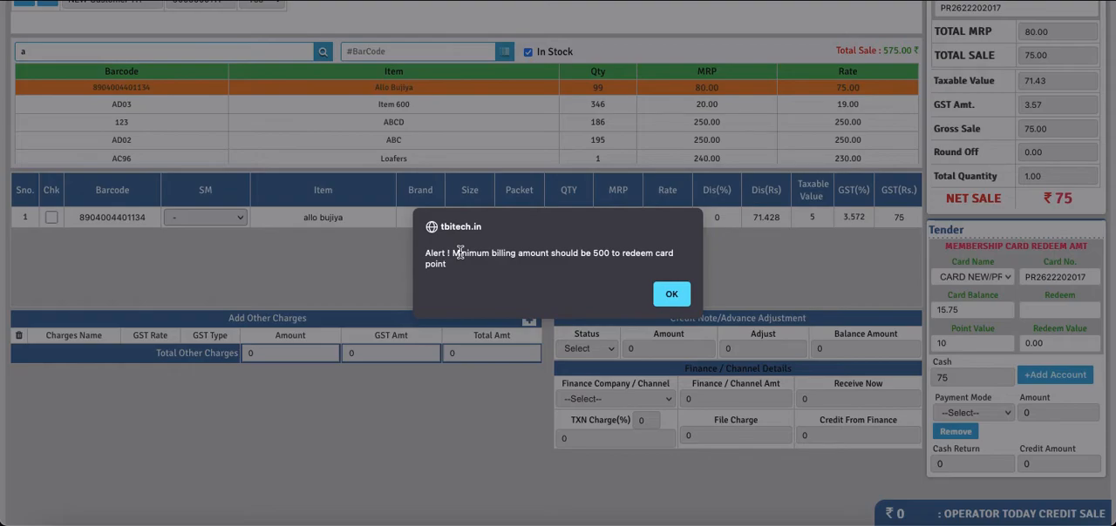
Dismiss the minimum billing alert and add the items ABCD and ABC to the sale
click(670, 294)
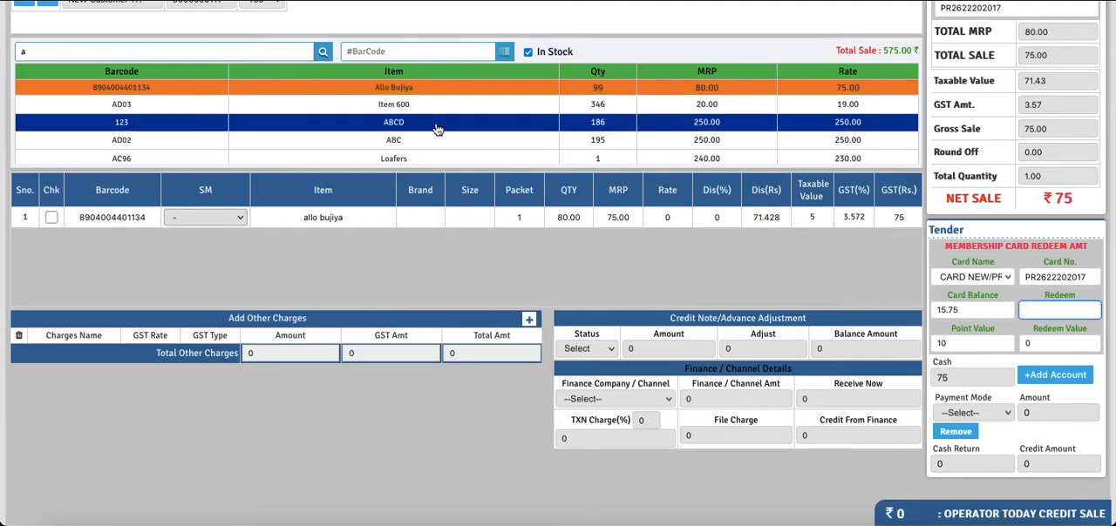
click(392, 126)
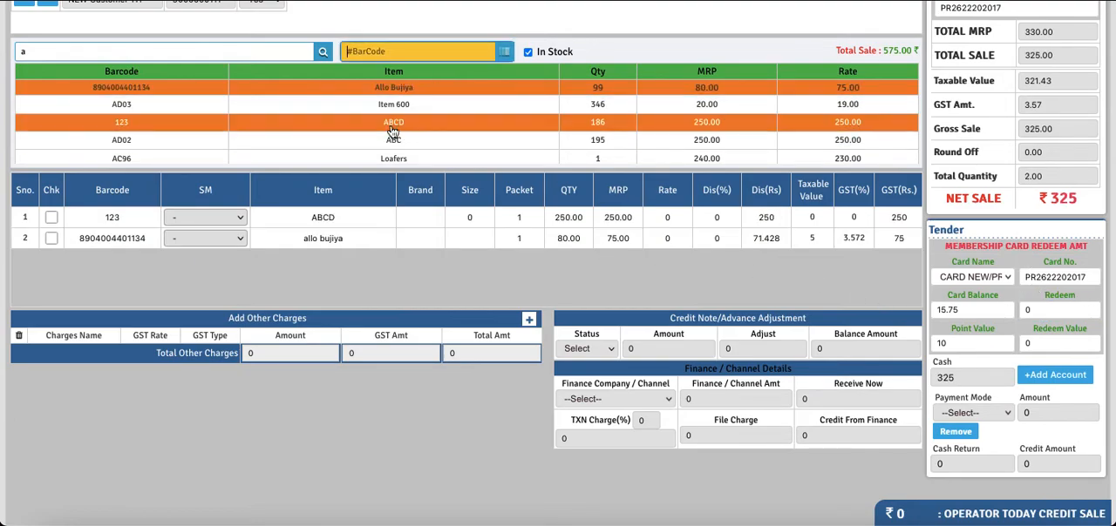
click(394, 141)
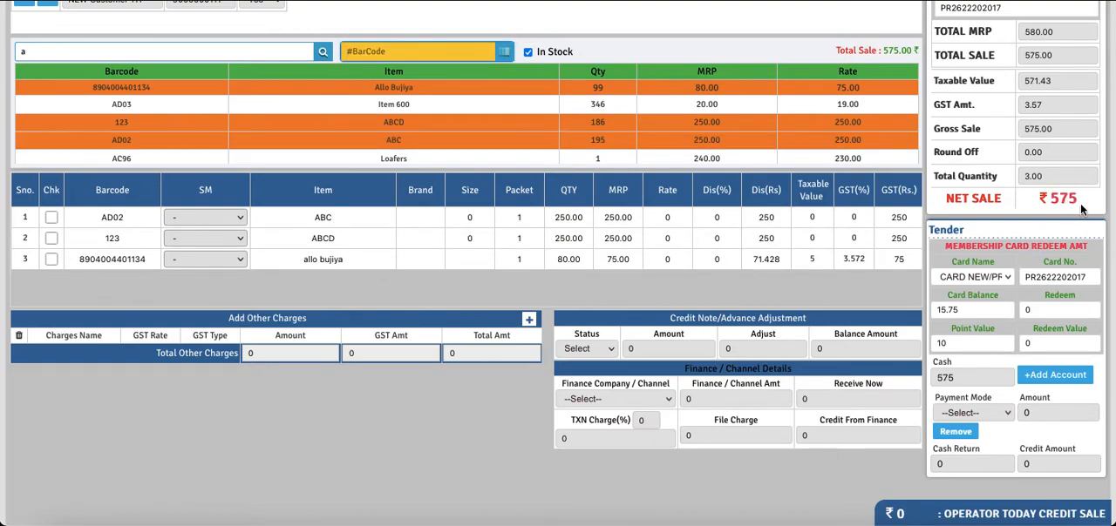
Redeem 10 membership card points against the sale, checking the Redeem Type setting and comparing the Cash amount with the Net Sale
click(1051, 312)
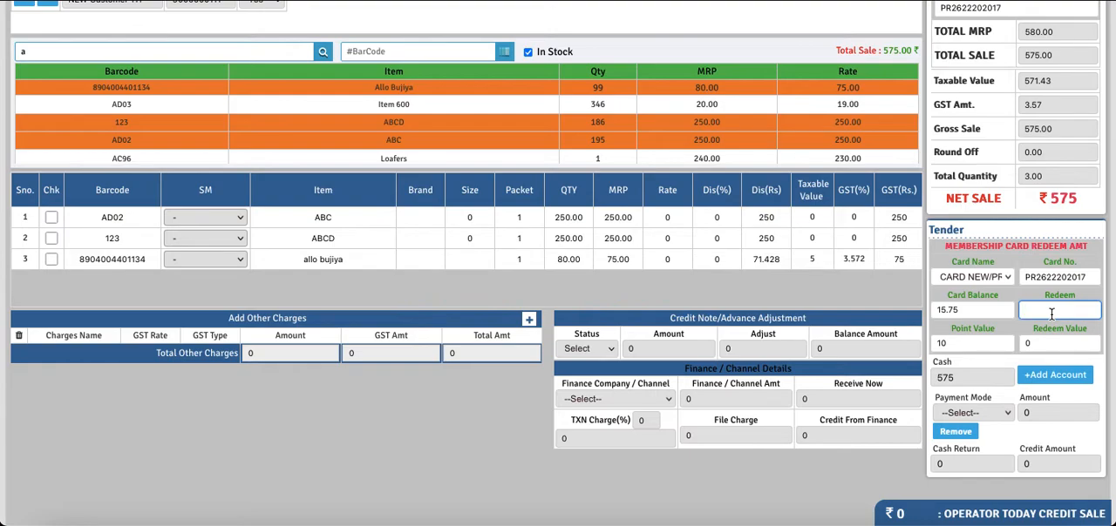
text(10)
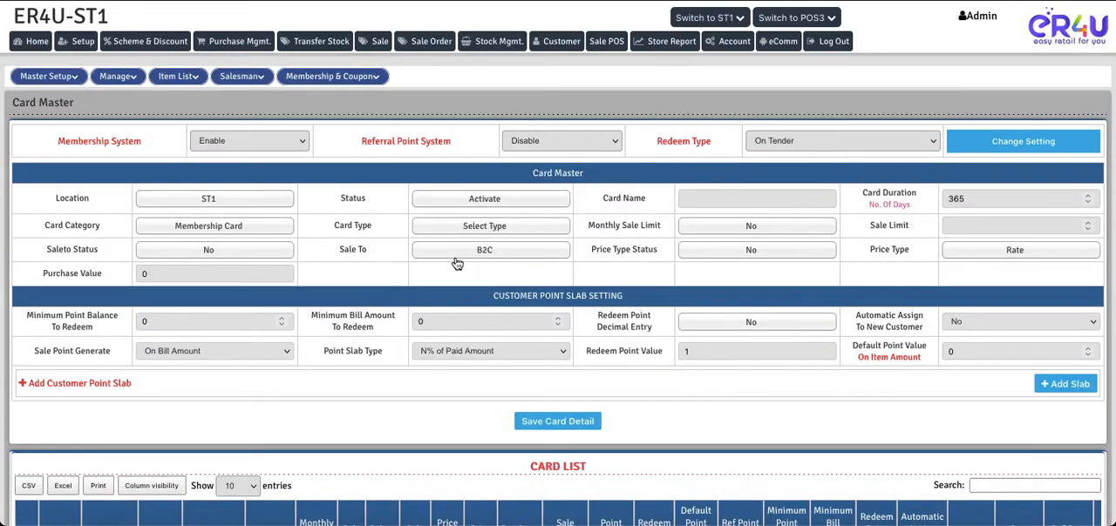
drag(654, 142, 713, 148)
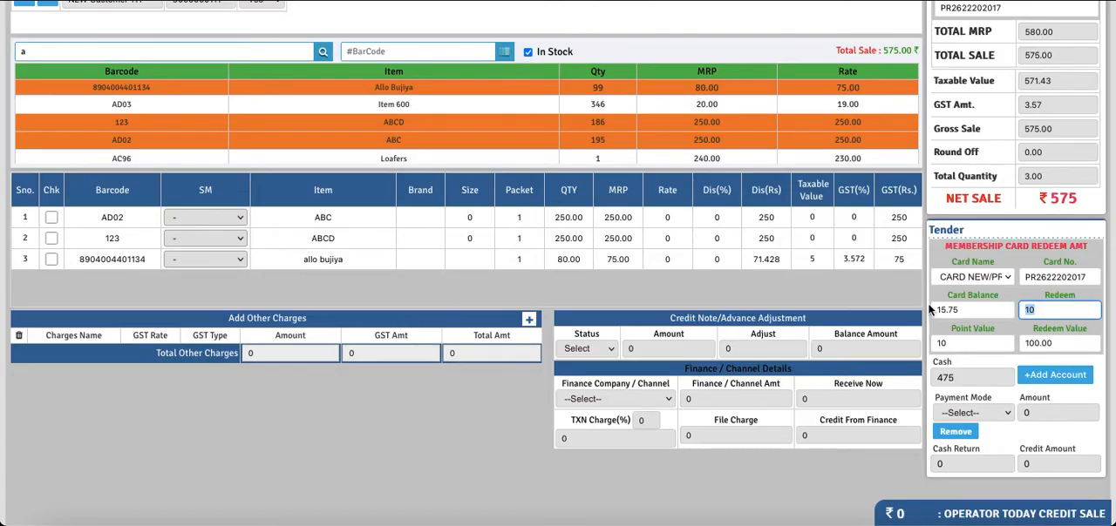
drag(959, 366, 932, 364)
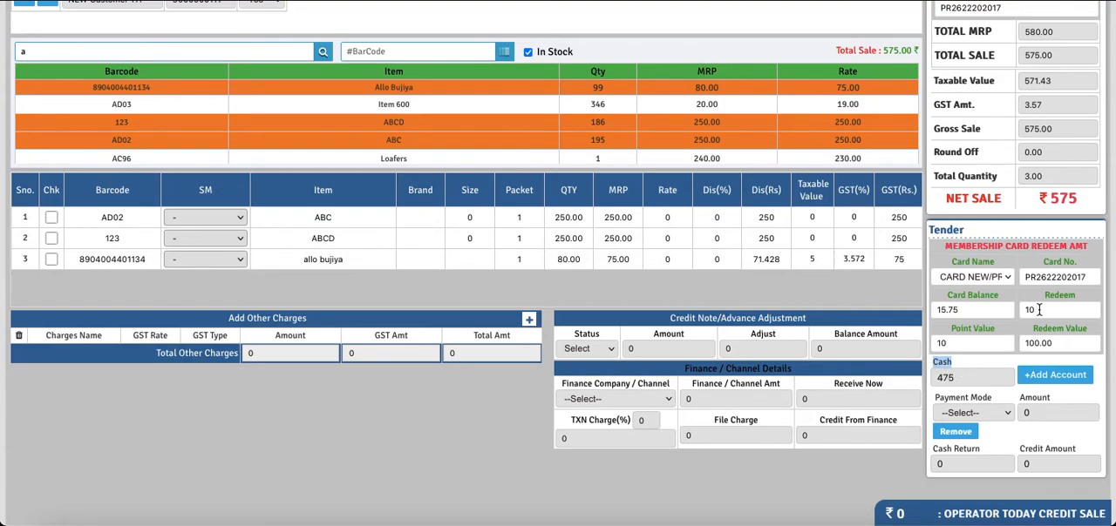
drag(1085, 202, 1054, 198)
Clear the redeemed points to check the Cash amount, and enter 10 points again to check the Redeem Value
click(1039, 307)
key(BackSpace)
key(BackSpace)
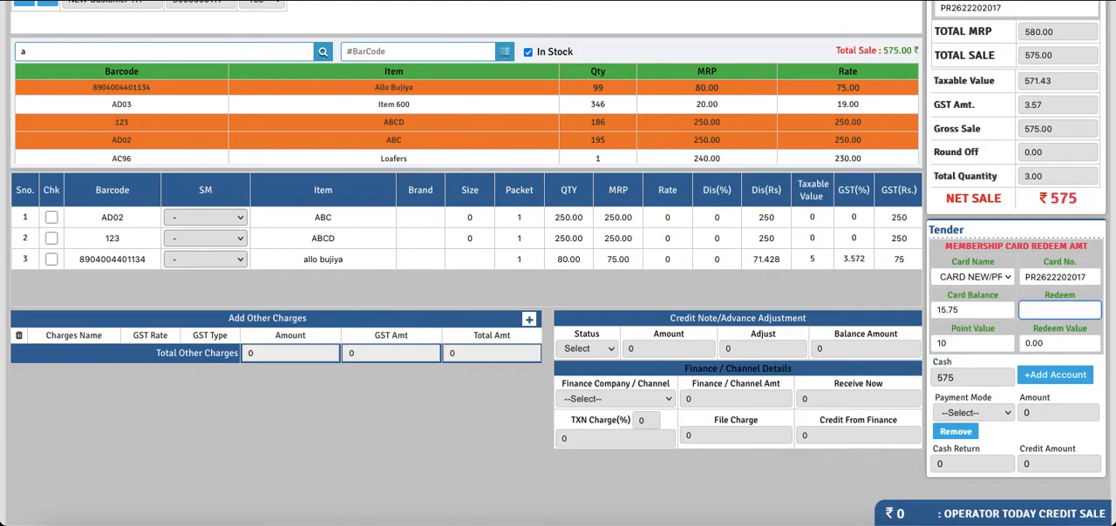
click(962, 378)
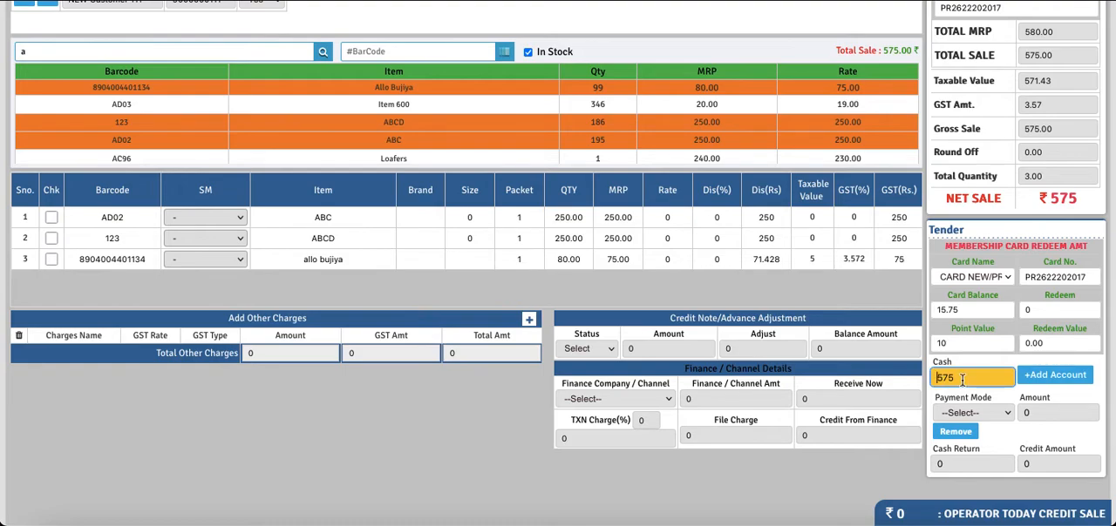
click(1043, 308)
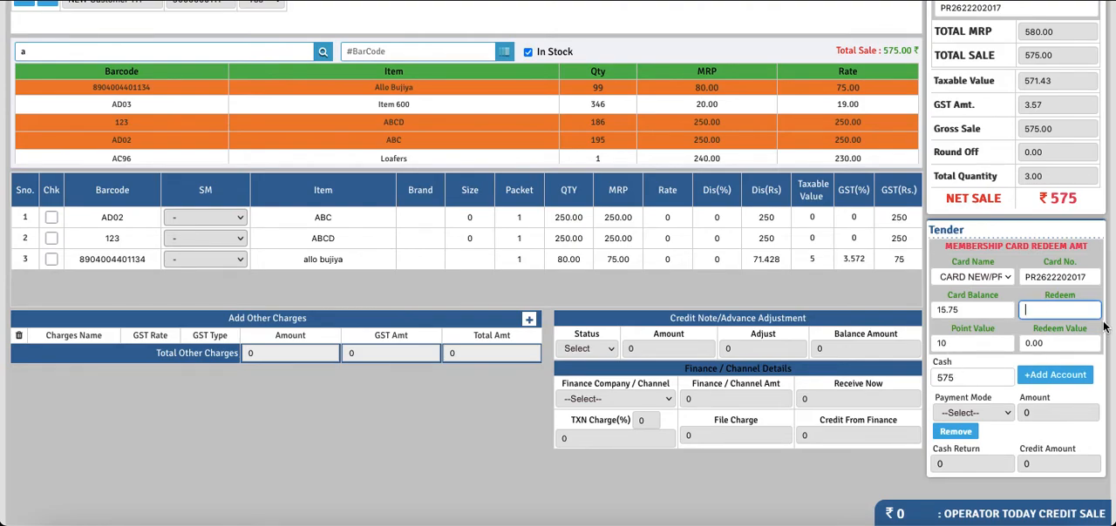
text(10)
click(1030, 343)
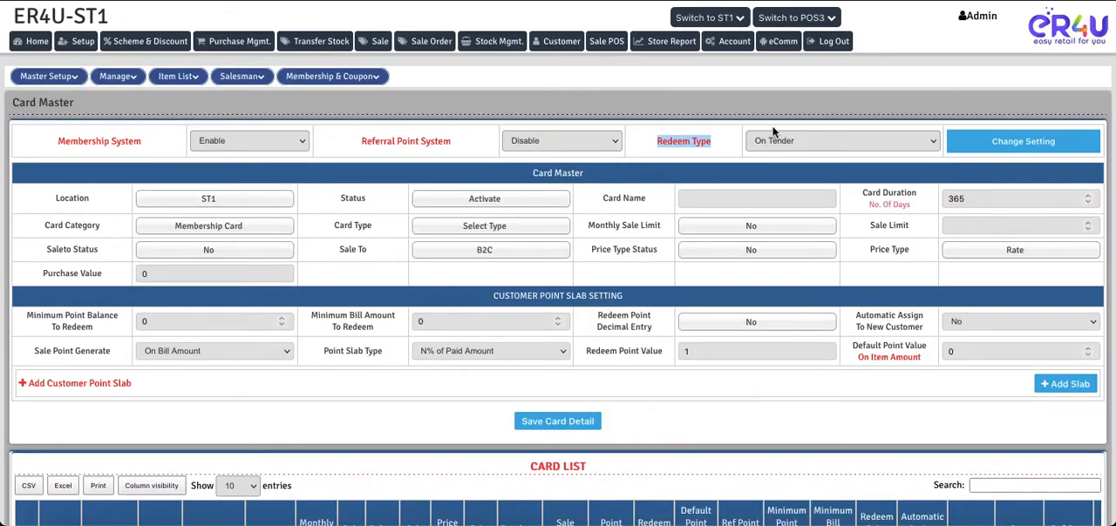
Change the Redeem Type in the Card Master to Itemwise Reverse and save the setting
click(774, 140)
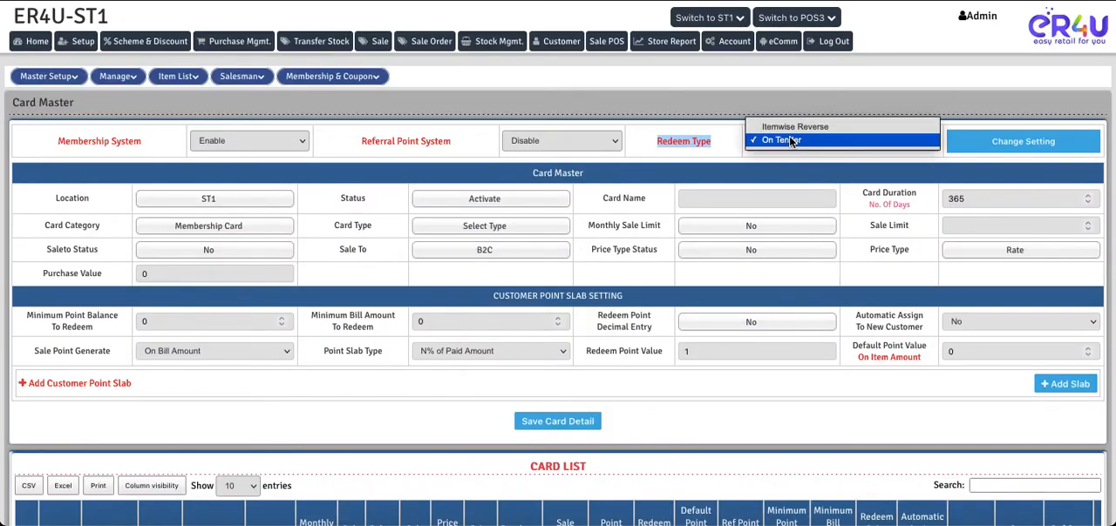
click(783, 128)
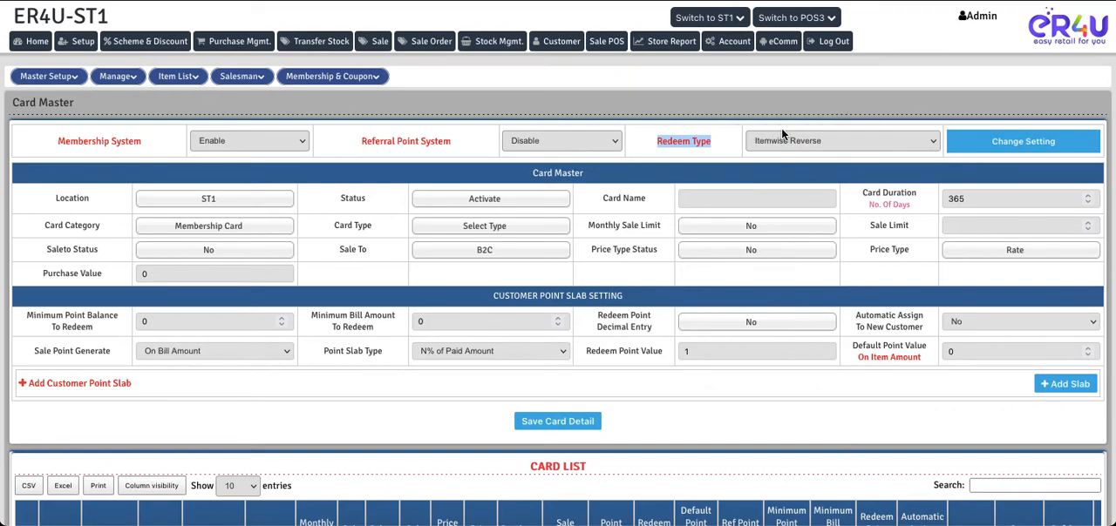
click(1008, 138)
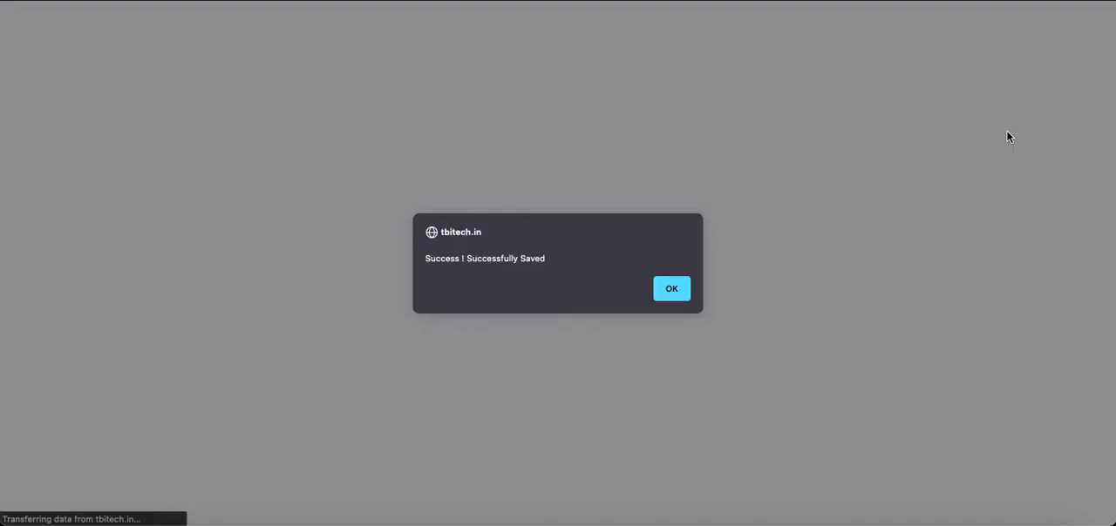
click(668, 294)
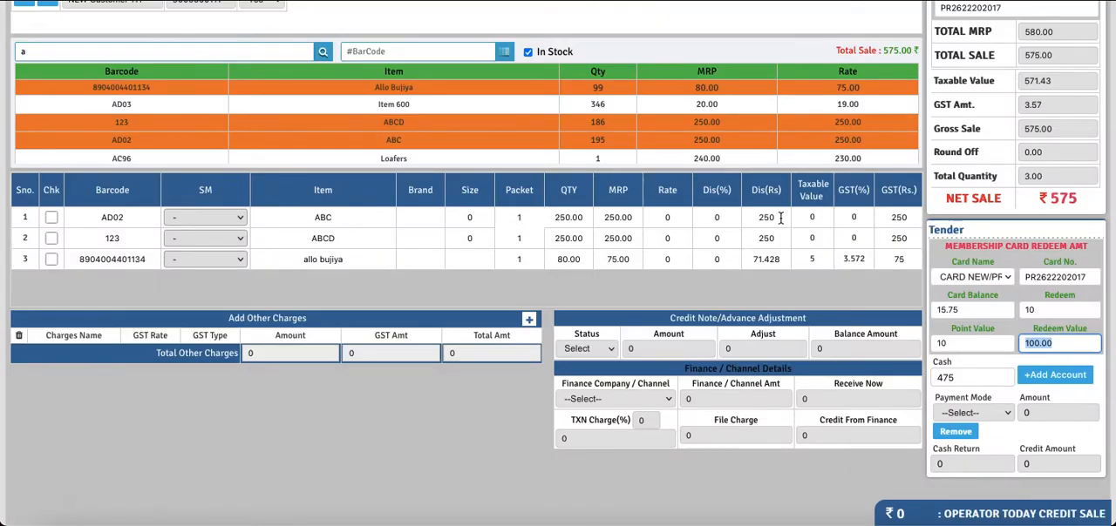
Reload the POS sale page, discarding the current sale, and load the new customer by entering the membership card number
scroll(767, 205, up, 3)
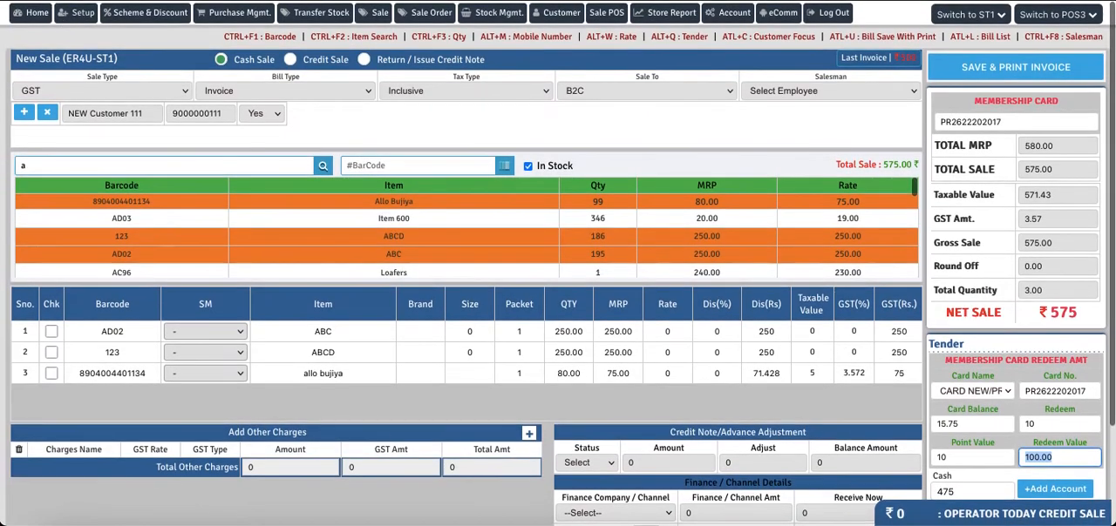
key(super+r)
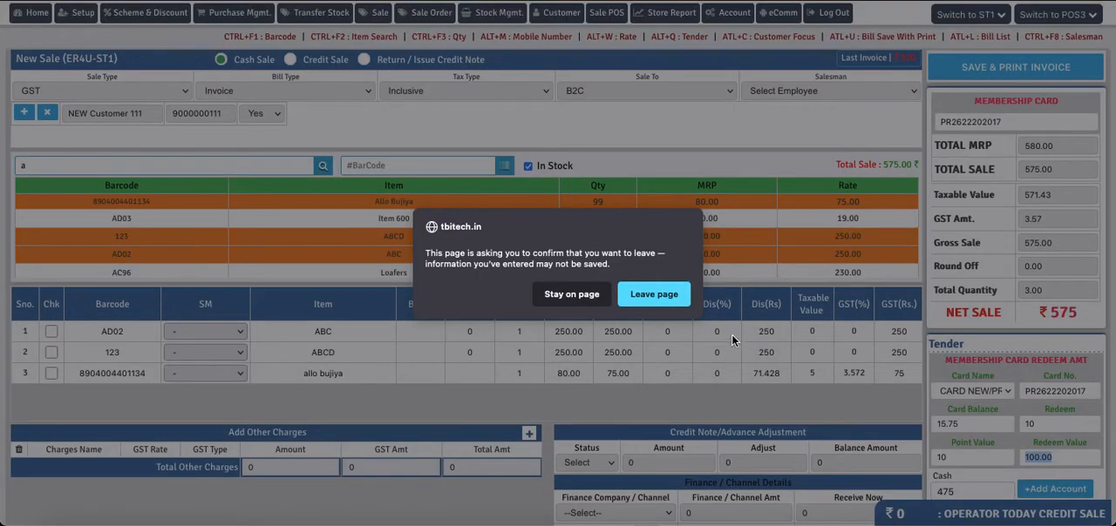
click(638, 296)
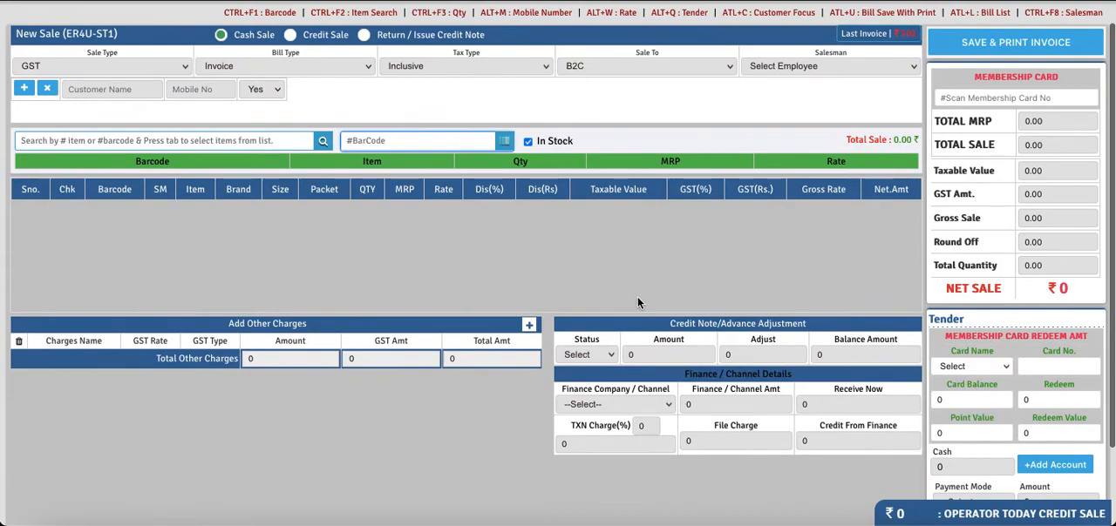
click(968, 98)
text(PR2621202017)
key(Return)
Search the items for "a" and add ABCD to the sale
click(168, 143)
text(a)
key(Tab)
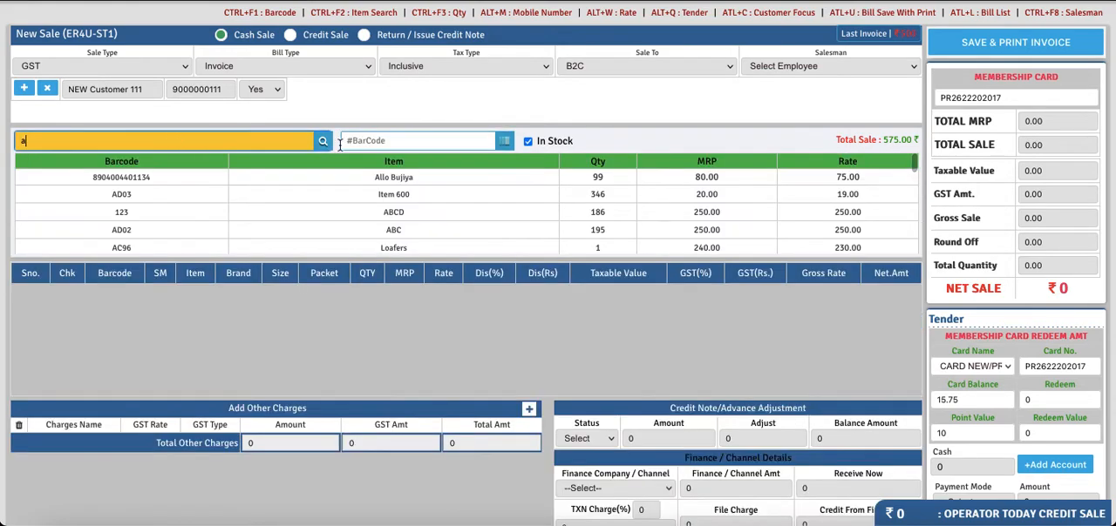
click(468, 218)
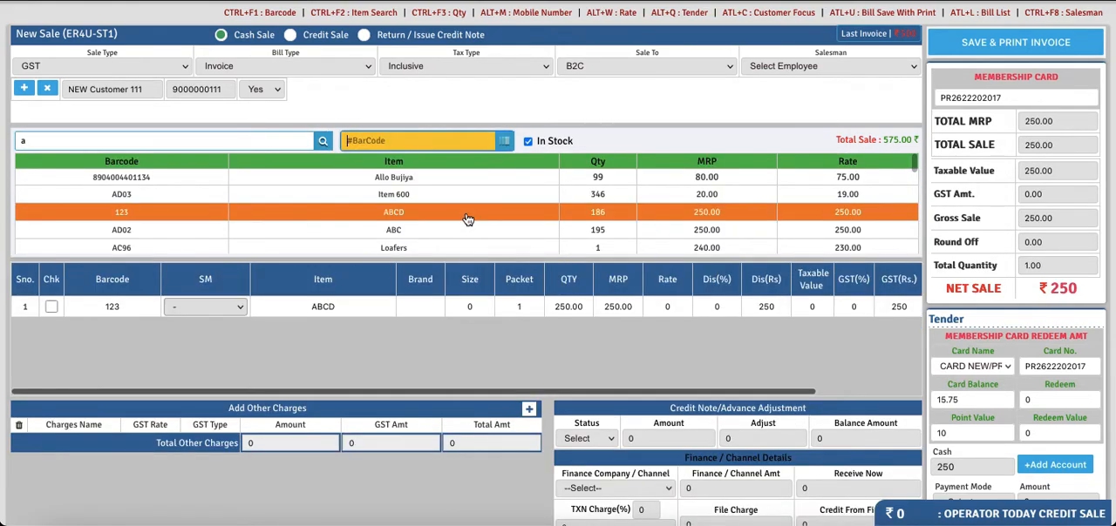
Set the quantity of the ABCD line to 3
click(527, 307)
text(2)
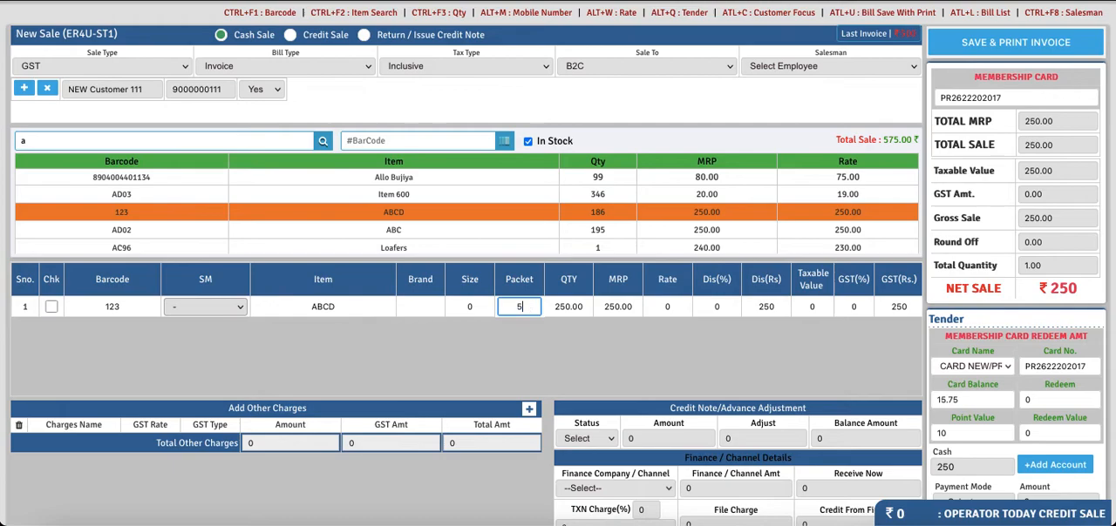
key(Tab)
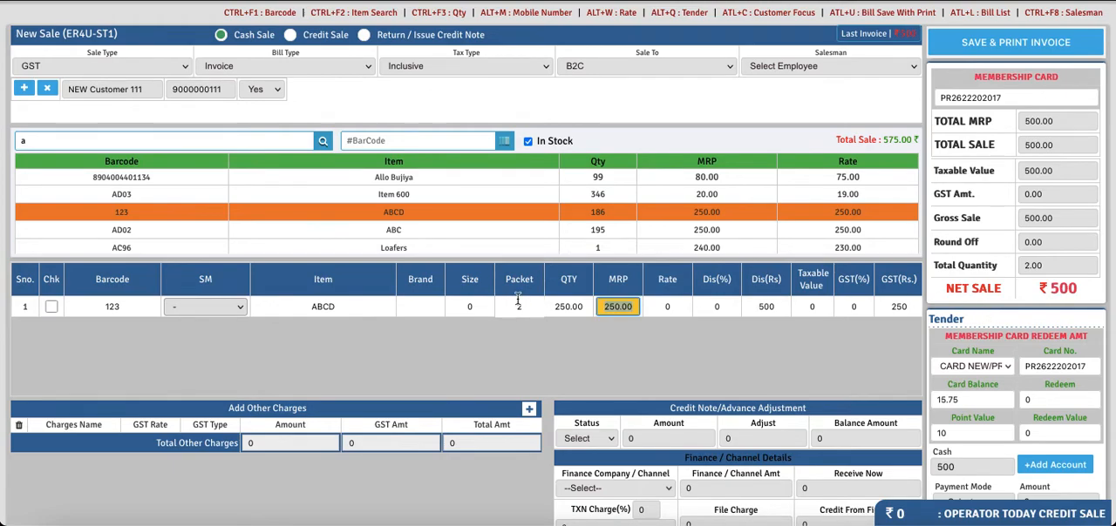
key(Return)
text(3)
key(Tab)
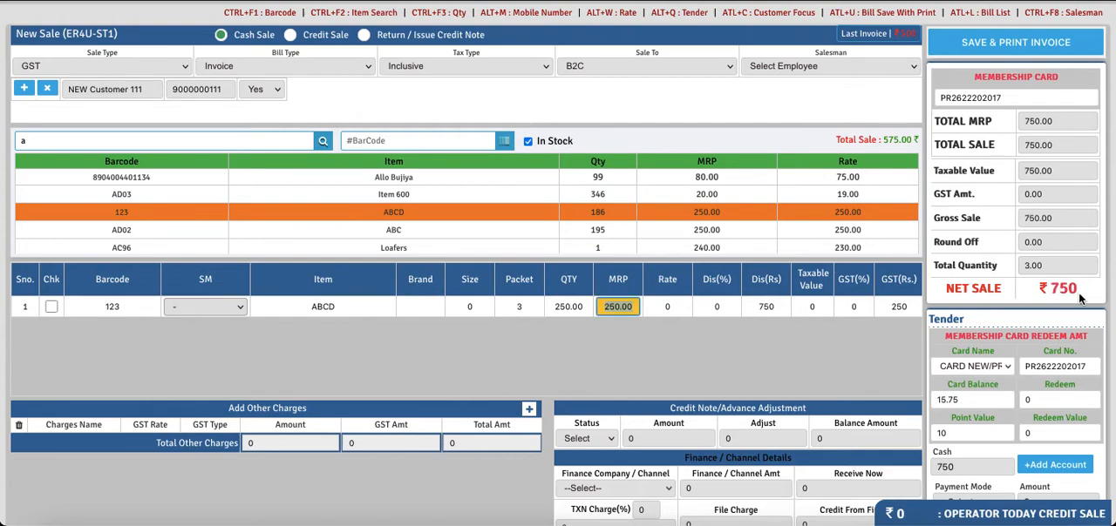
Redeem 10 membership card points against the ABCD sale and compare the Net Sale with the Cash amount
scroll(854, 371, down, 1)
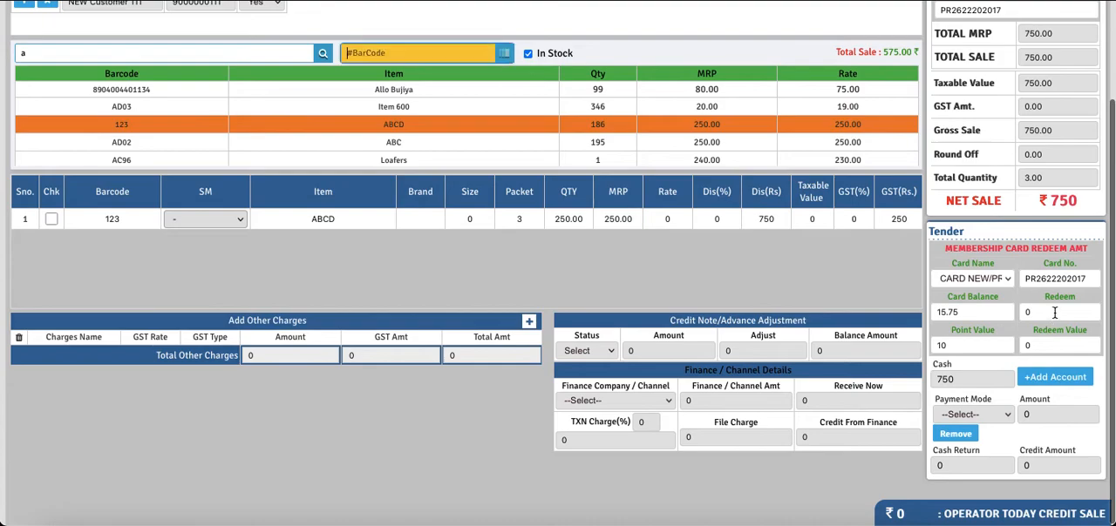
click(1055, 312)
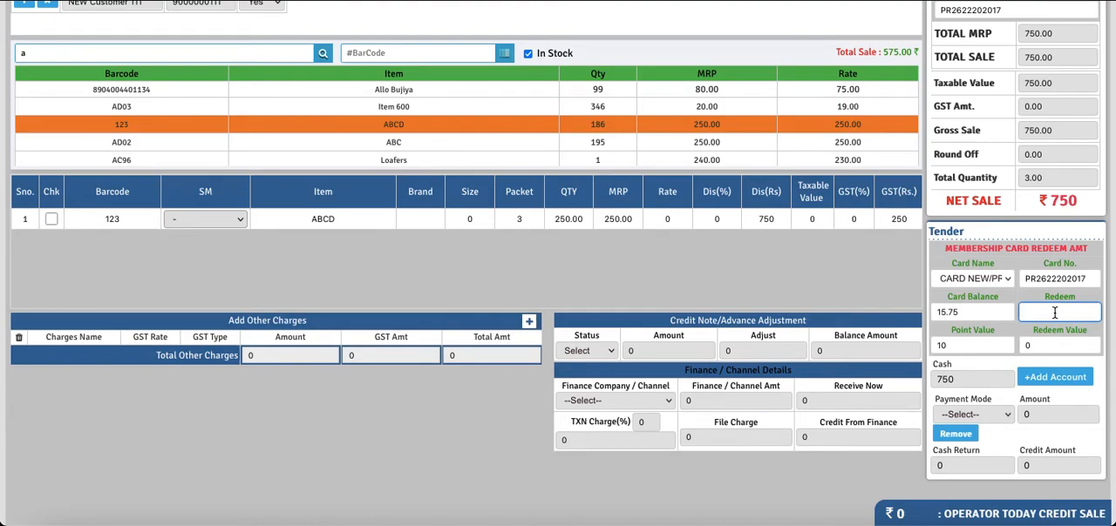
scroll(1054, 312, up, 1)
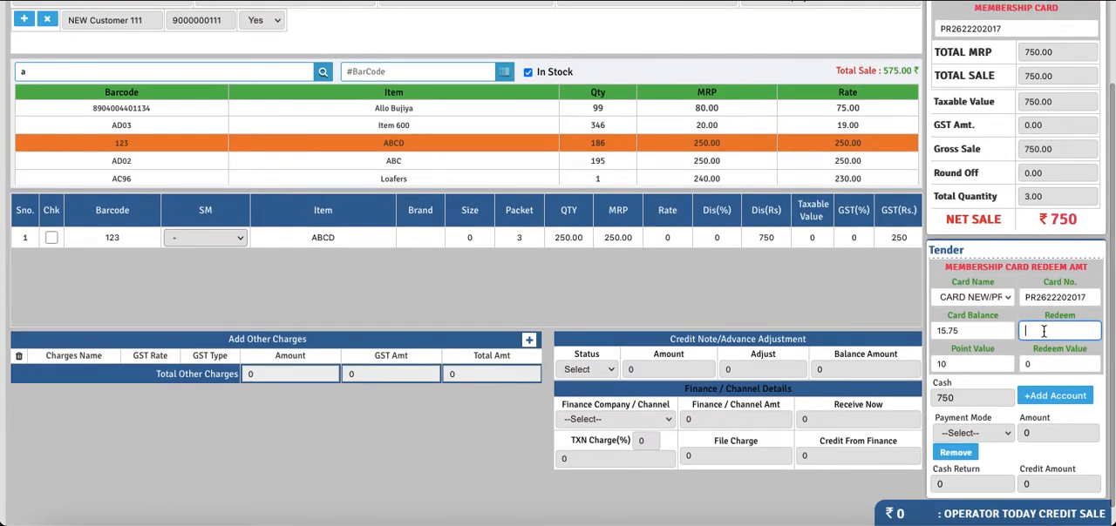
text(10)
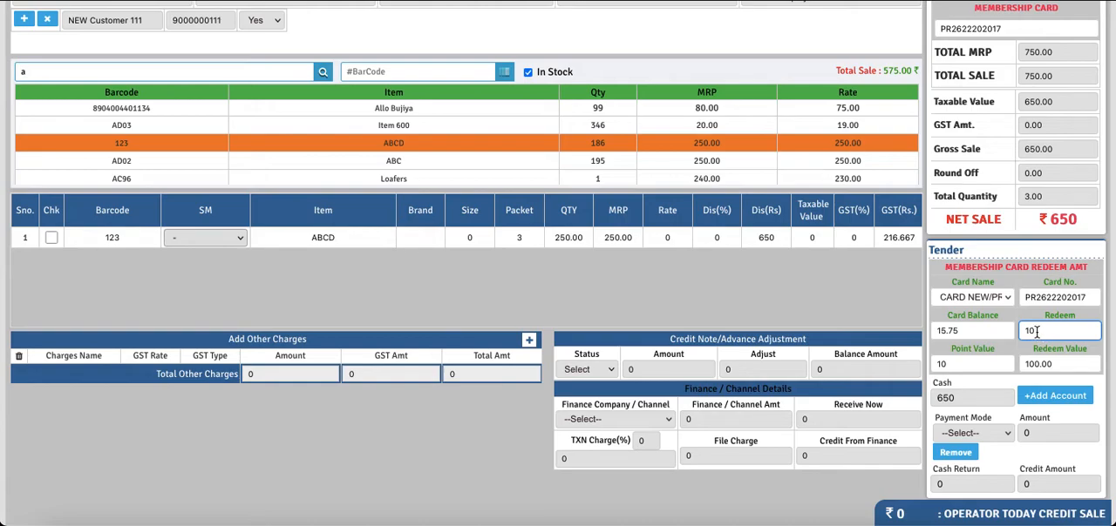
click(1079, 226)
drag(1079, 225, 1045, 222)
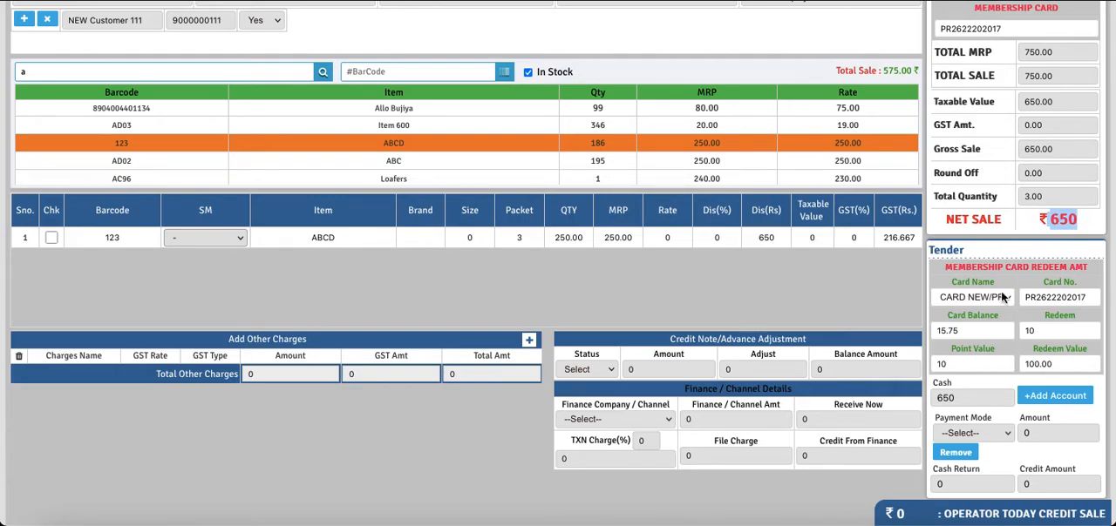
click(958, 396)
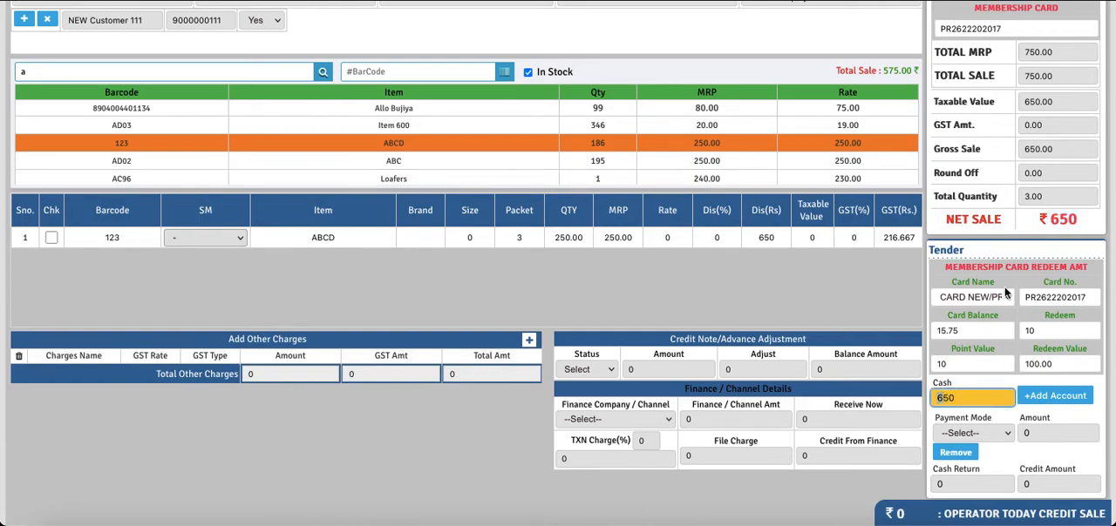
drag(1081, 220, 1049, 231)
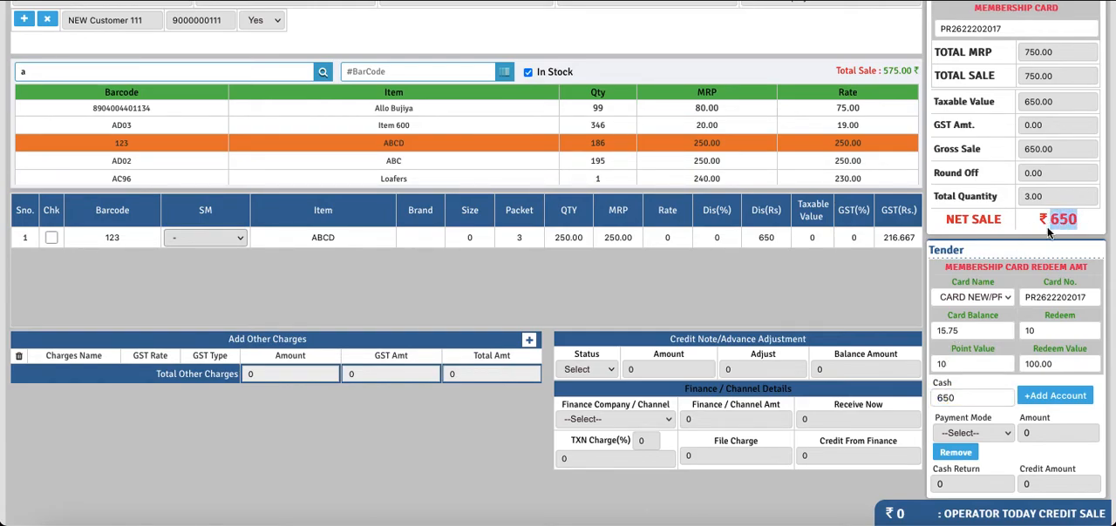
Change the redeemed points to 5 and check the Net Sale and Cash amounts again
double_click(1047, 330)
key(BackSpace)
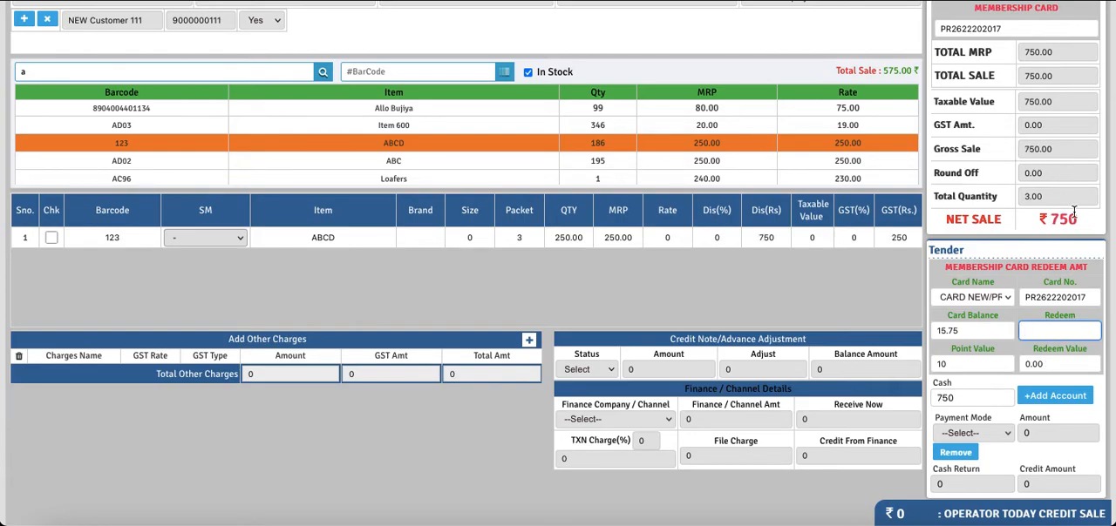
text(5)
drag(1086, 223, 1052, 219)
click(943, 399)
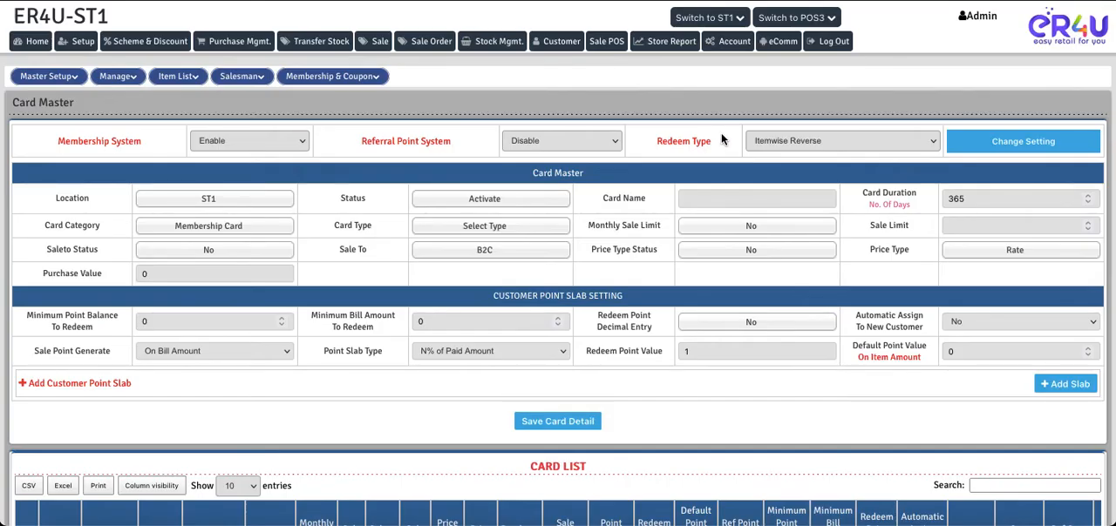
Switch the Card Master's Redeem Type back to On Tender and reload the POS sale page, discarding the current sale
click(780, 148)
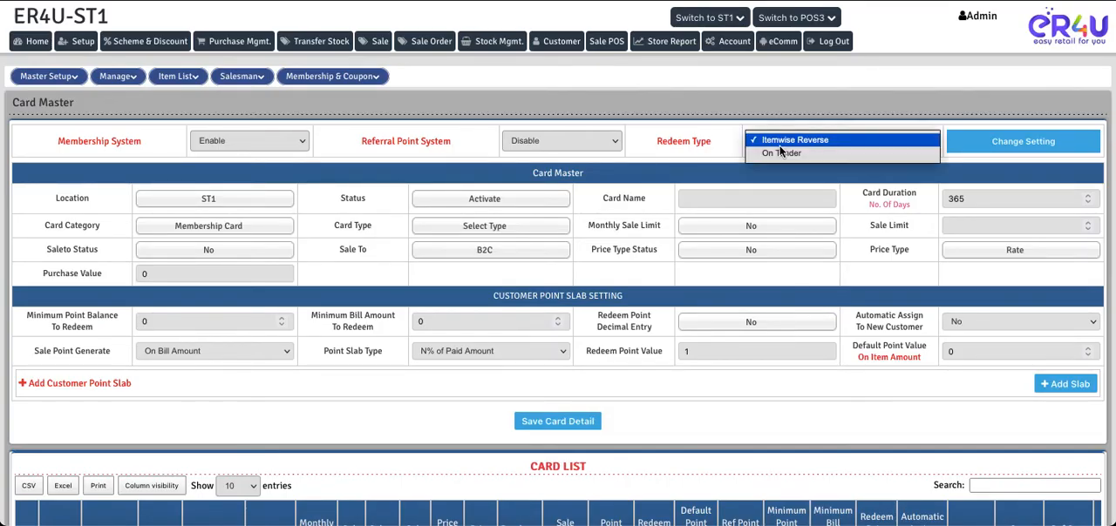
click(780, 154)
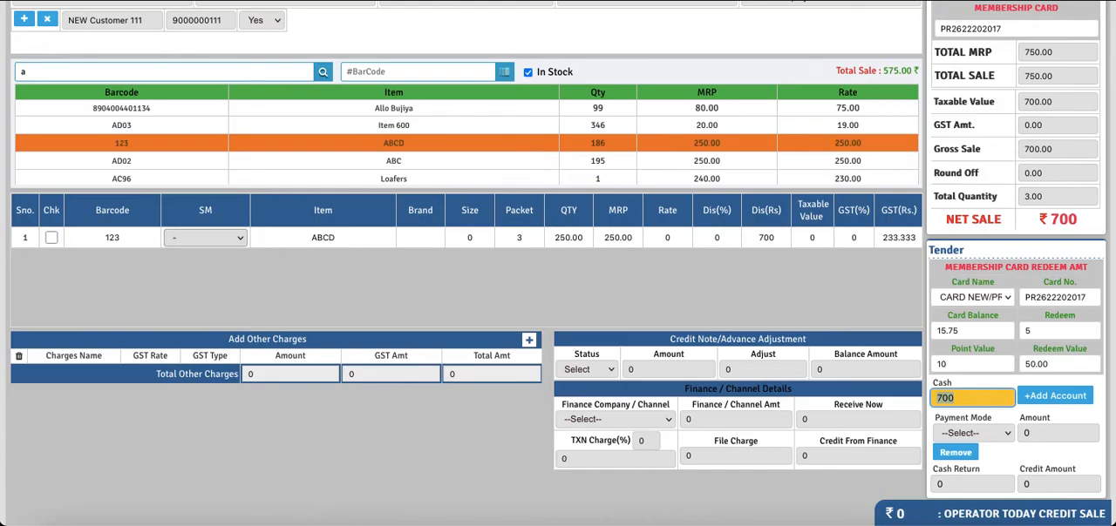
key(F5)
click(651, 300)
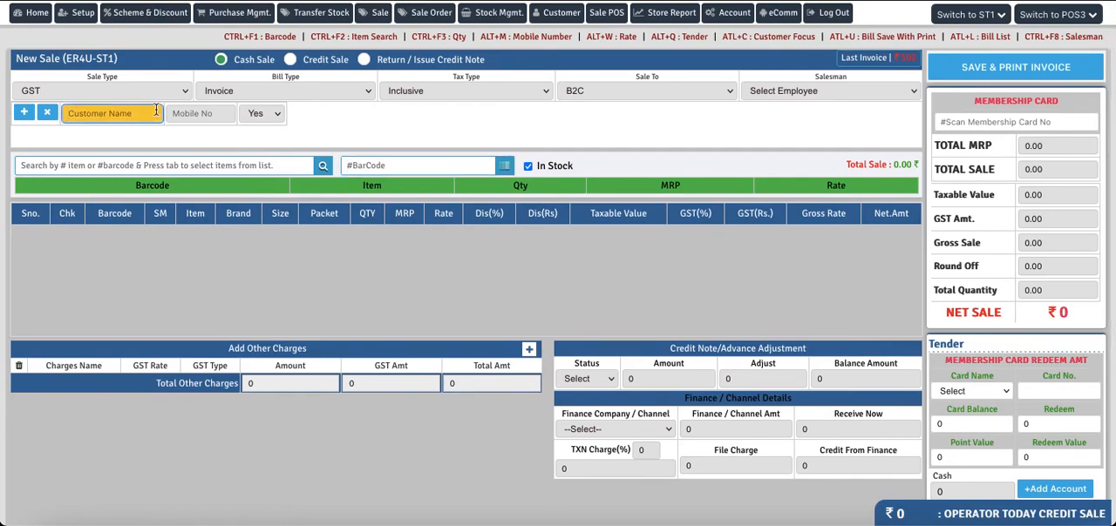
Start a new POS sale for the new membership customer and add the ABCD item to the bill
text(new)
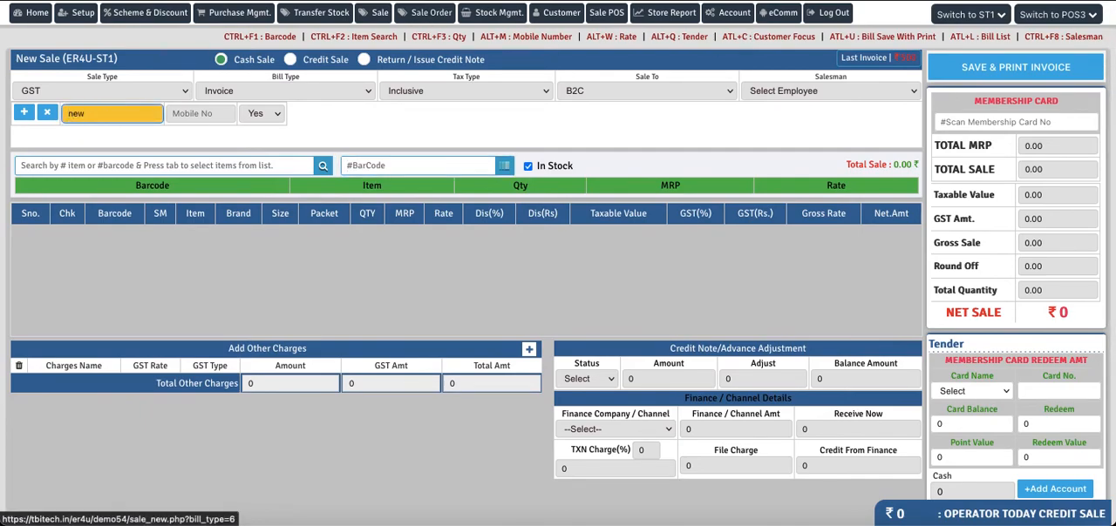
click(119, 163)
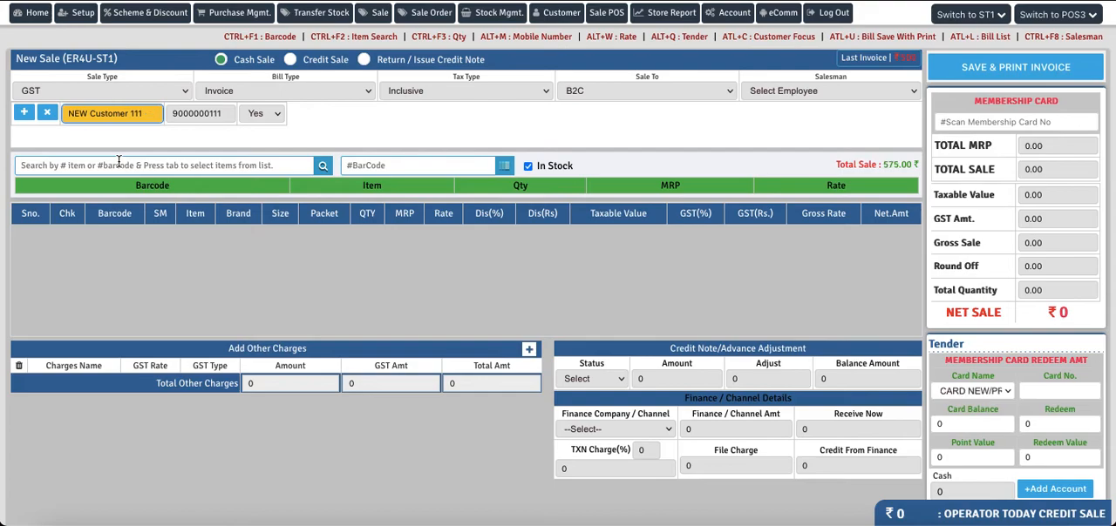
click(181, 169)
text(a)
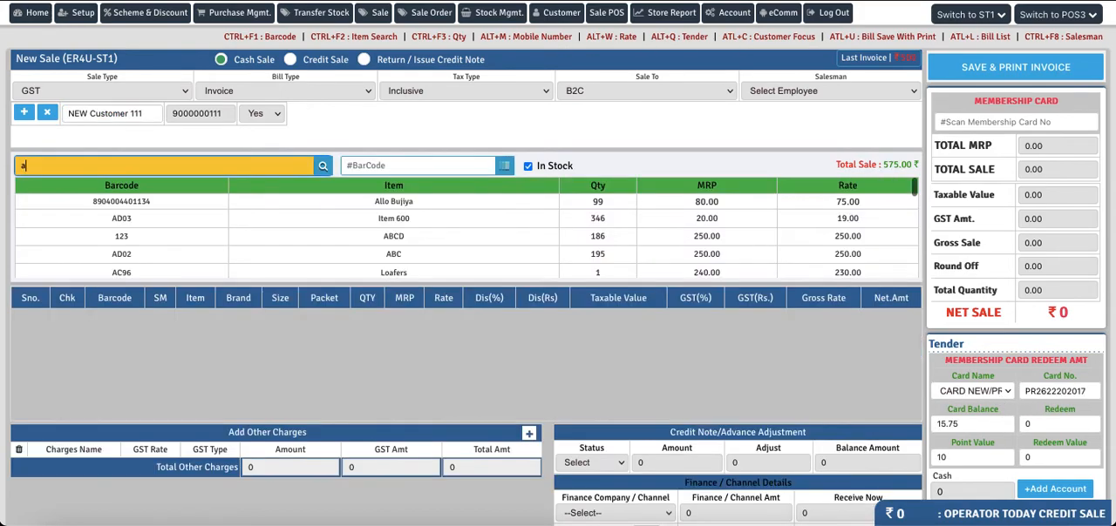
click(399, 238)
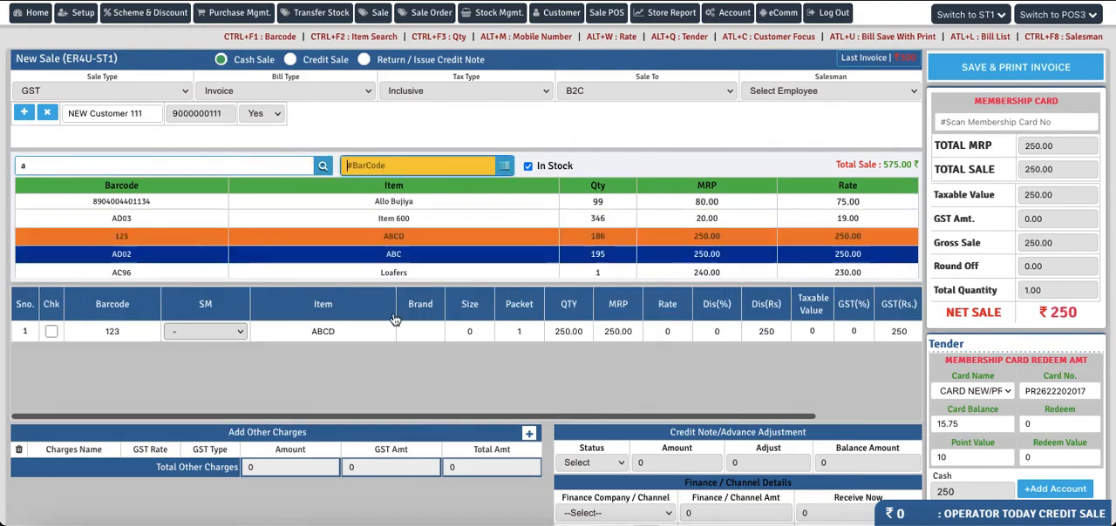
Set the quantity of the ABCD line to 3 in the new customer's sale
click(525, 330)
text(3)
key(Tab)
Redeem 10 membership card points on the sale under the On Tender setting and check the Net Sale amount
scroll(841, 341, down, 1)
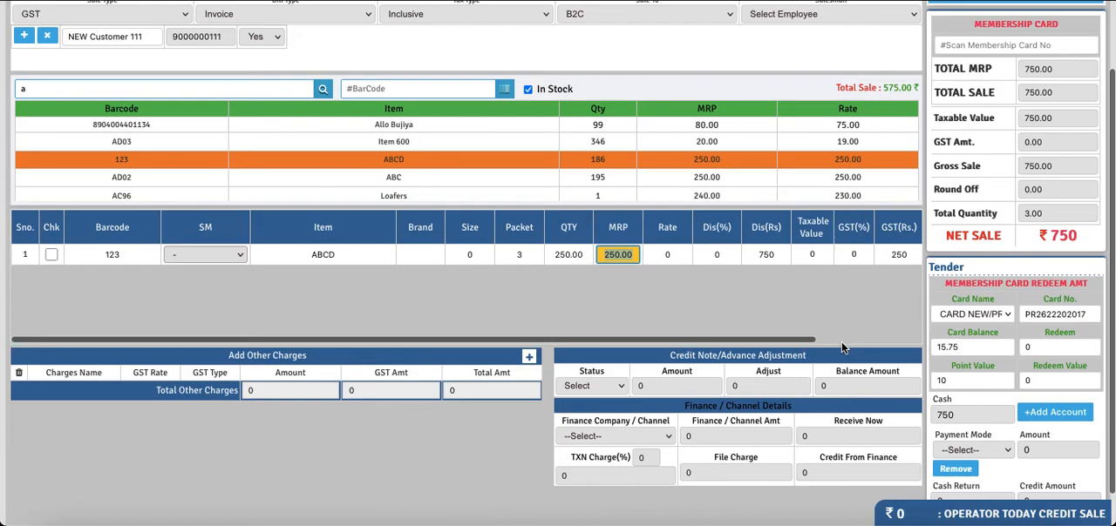
click(1052, 348)
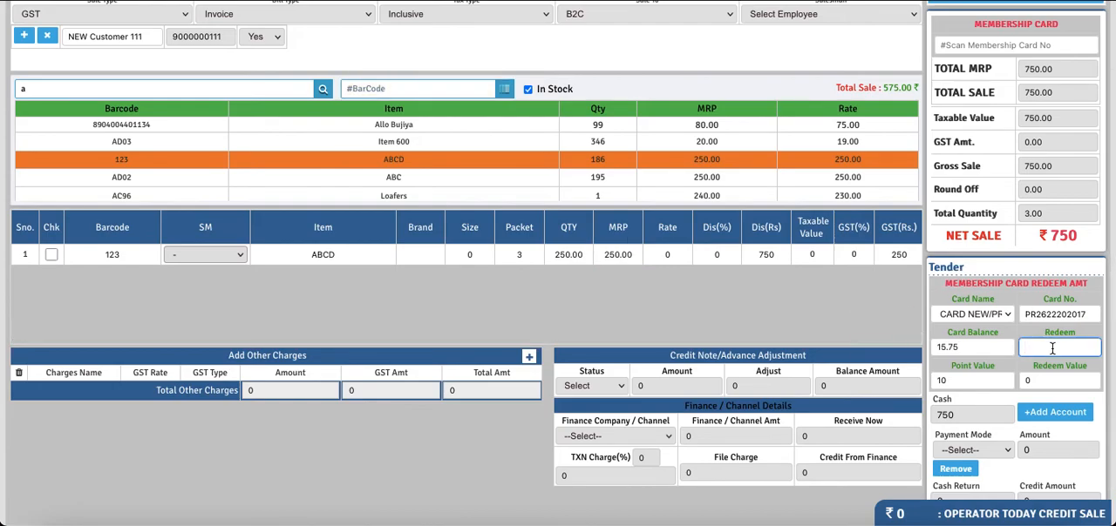
text(10)
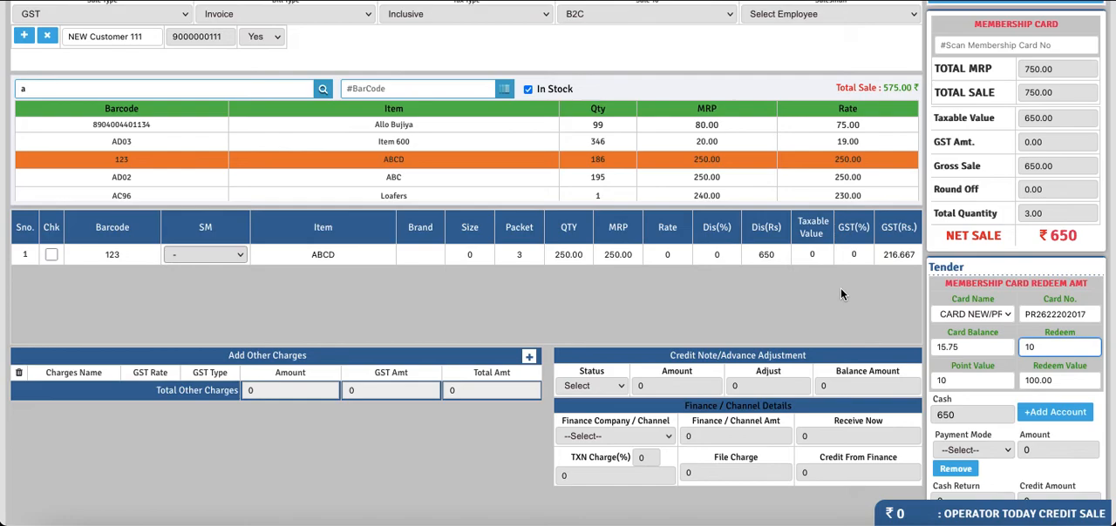
drag(1079, 237, 1044, 248)
scroll(878, 295, up, 2)
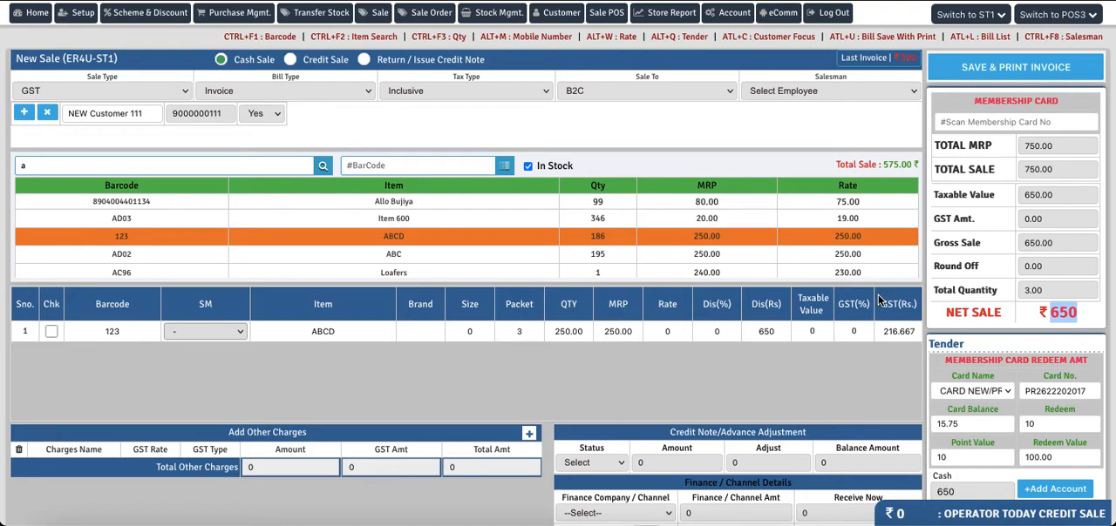
scroll(753, 387, down, 3)
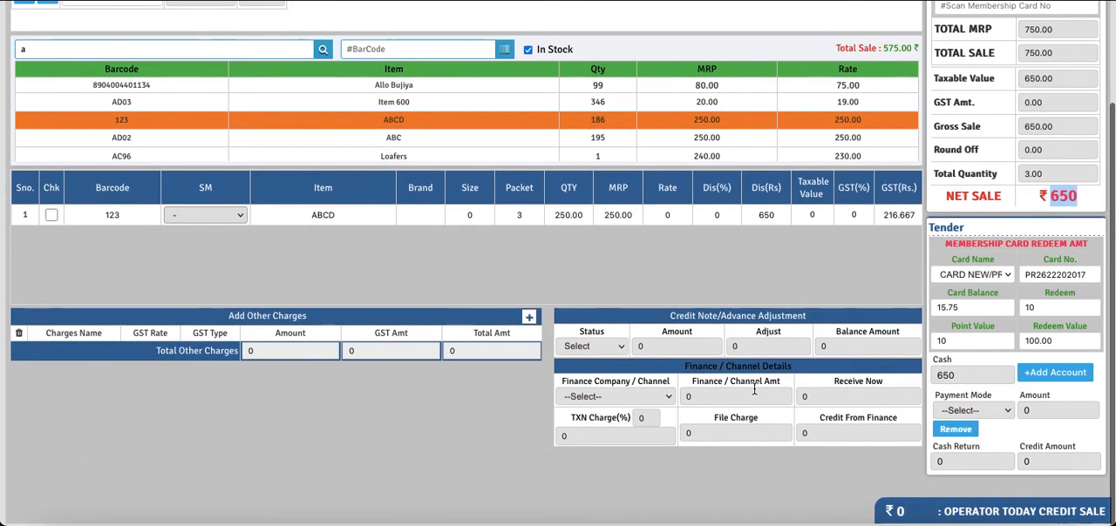
scroll(754, 390, up, 3)
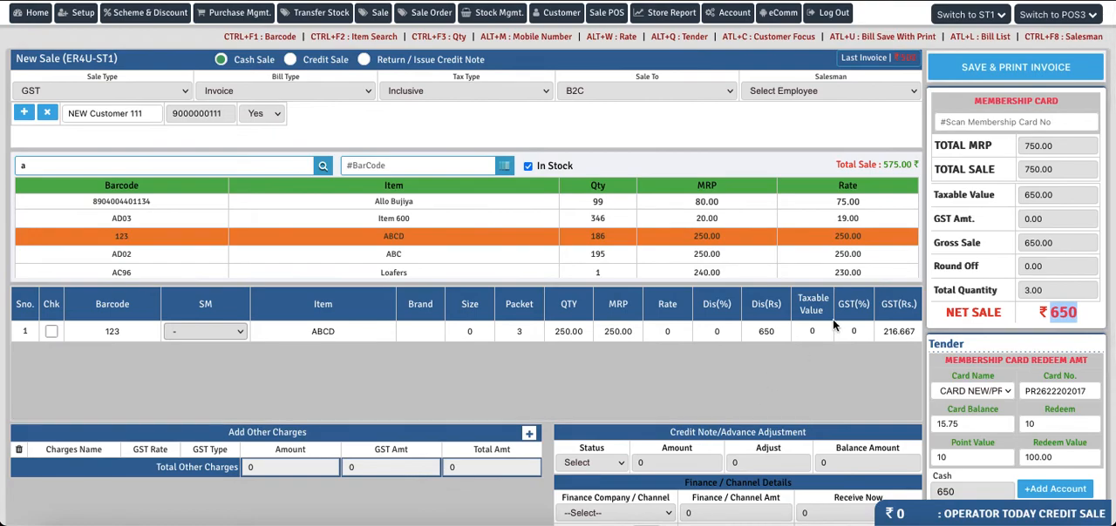
Assign 002-Salesman to the sale and save and print the invoice
click(988, 62)
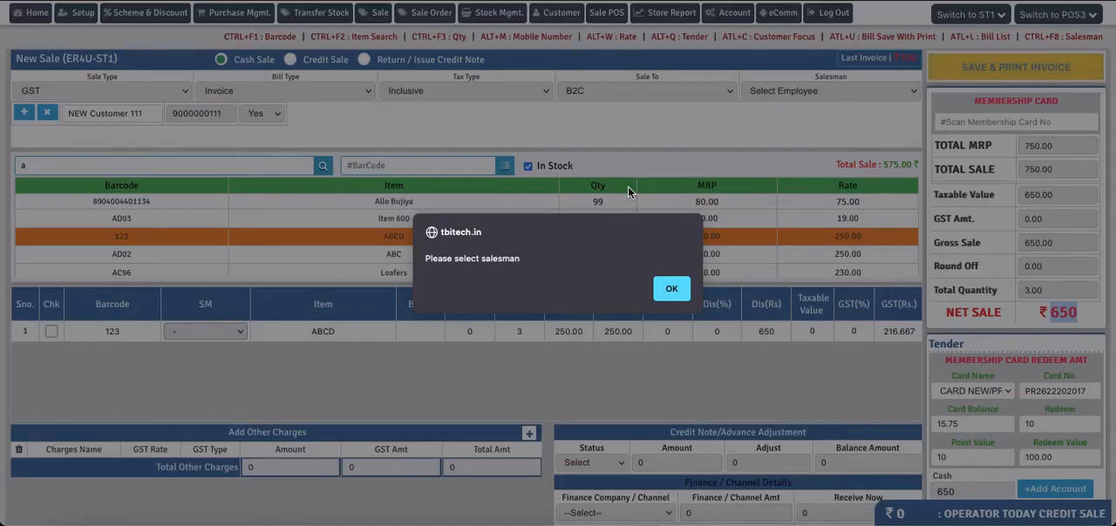
click(667, 288)
click(797, 91)
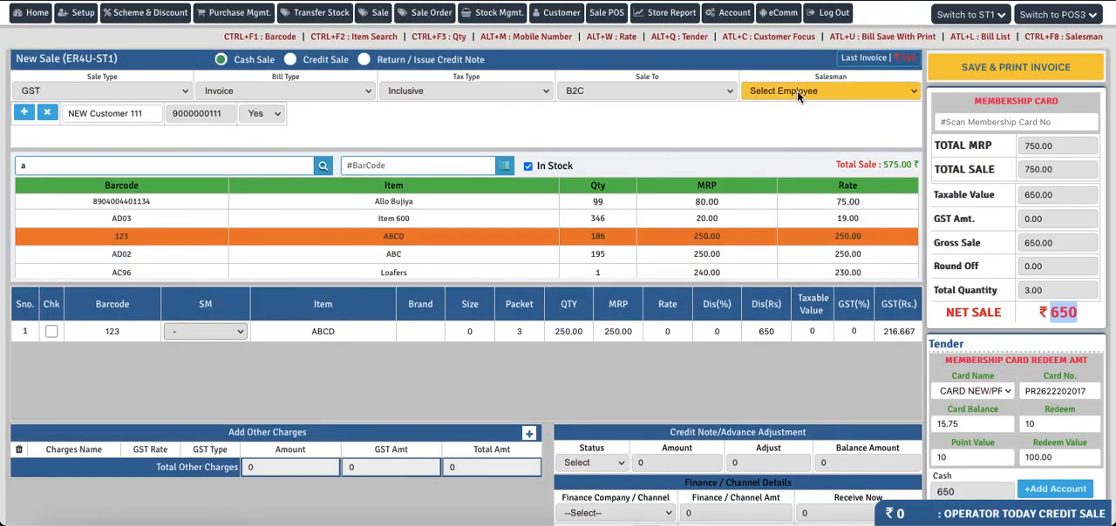
click(776, 108)
click(982, 68)
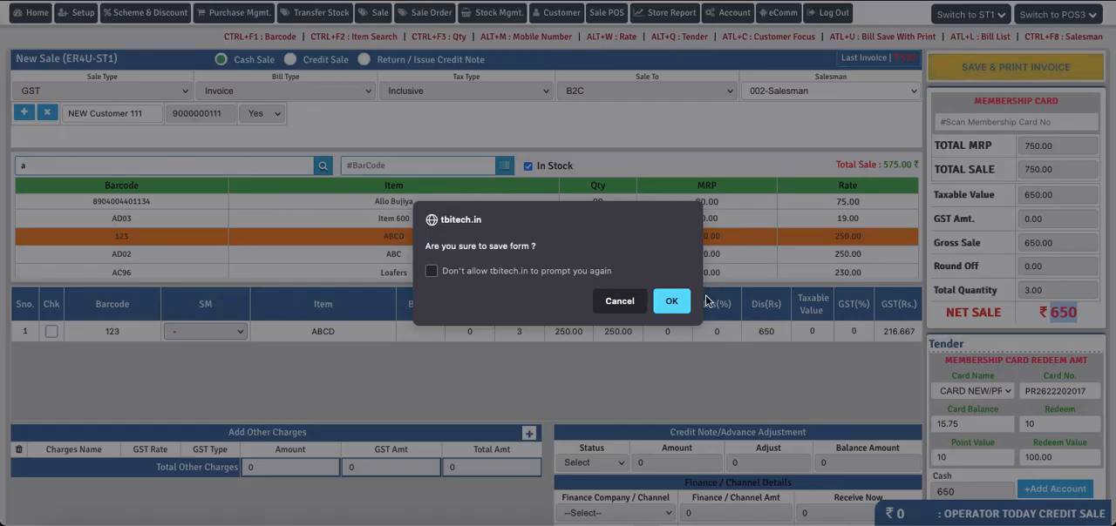
click(672, 299)
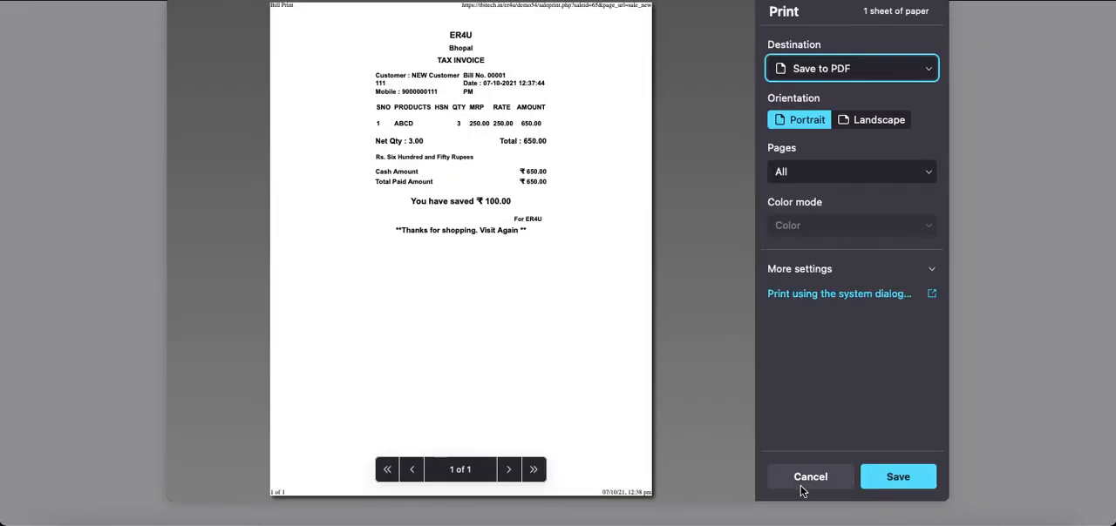
click(798, 476)
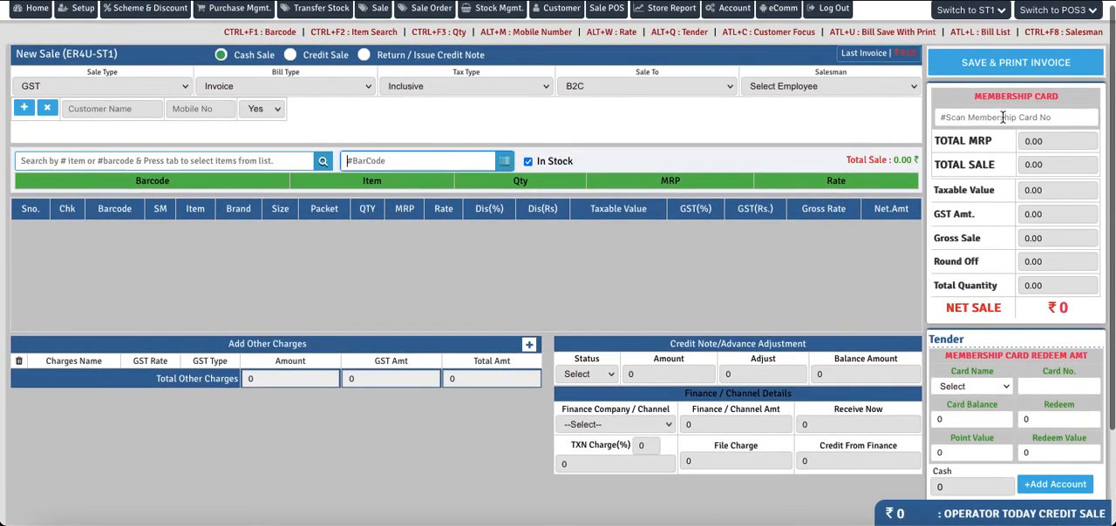
Load the customer in a new sale by entering the membership card number and check the remaining Card Balance
click(1007, 118)
text(PR2622202017)
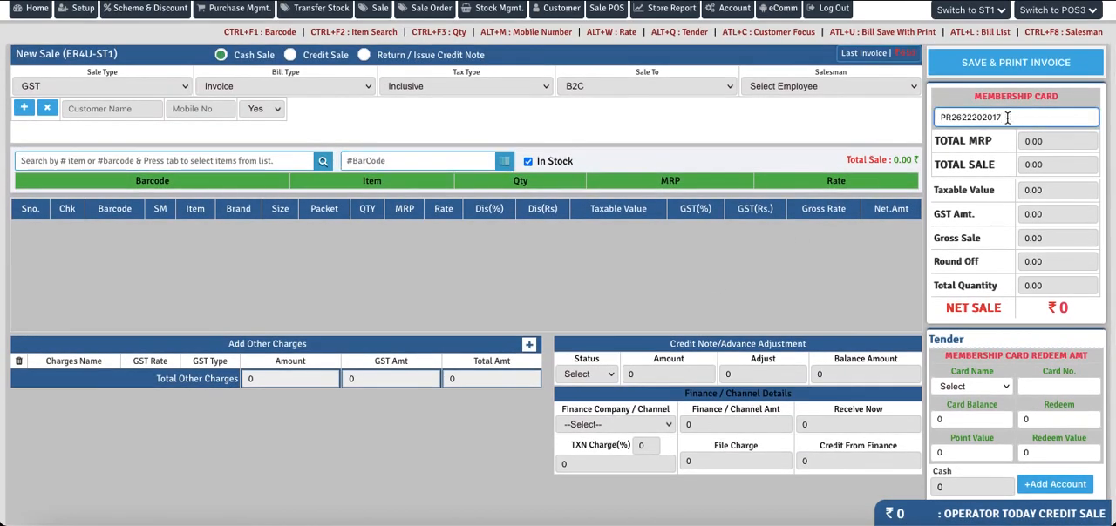
key(Return)
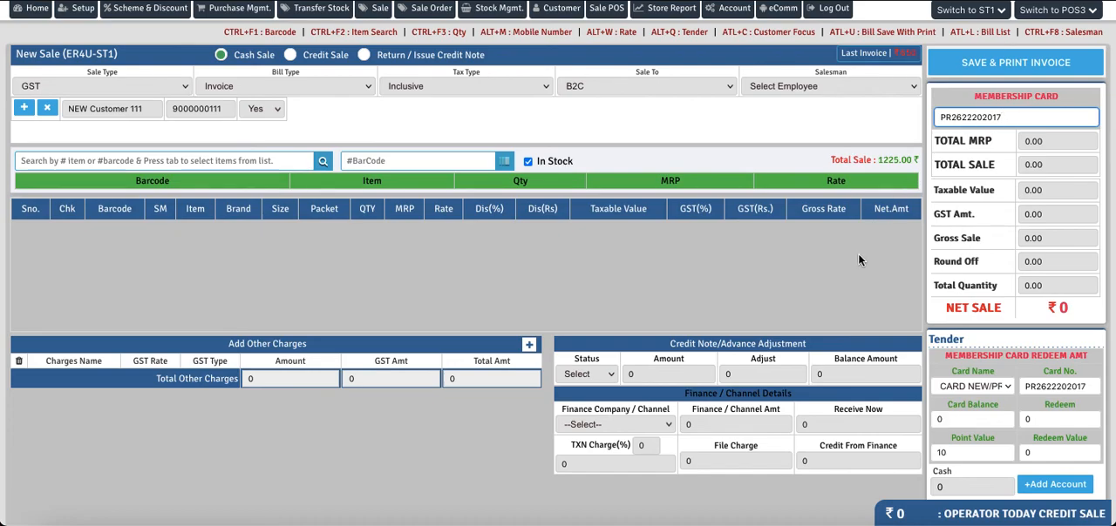
scroll(858, 254, down, 2)
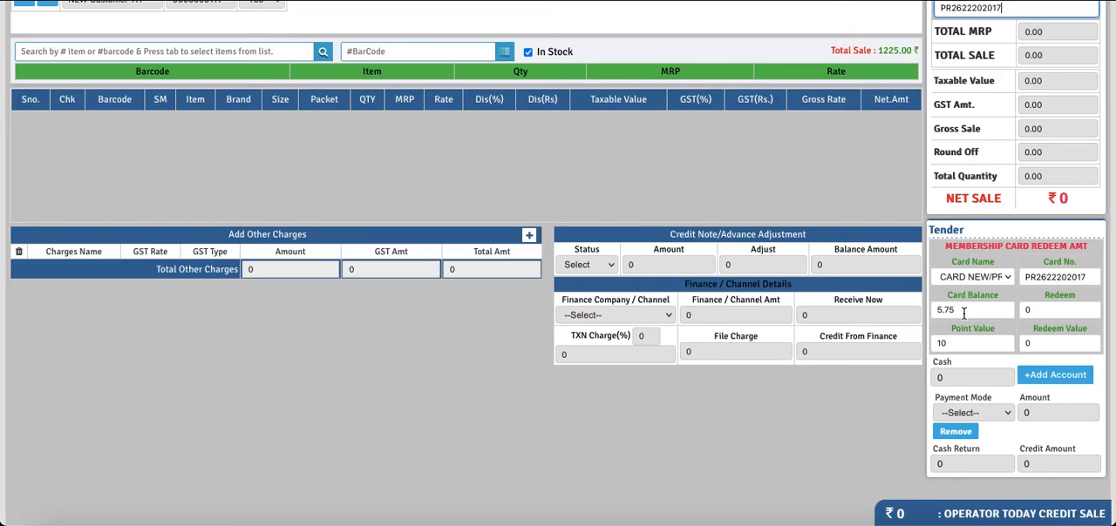
drag(963, 312, 934, 316)
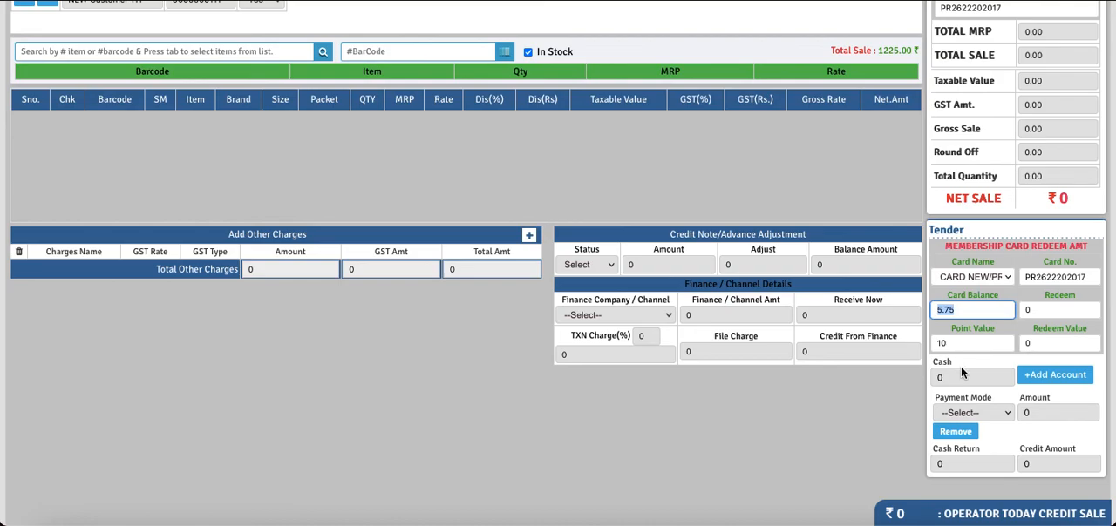
scroll(838, 208, up, 3)
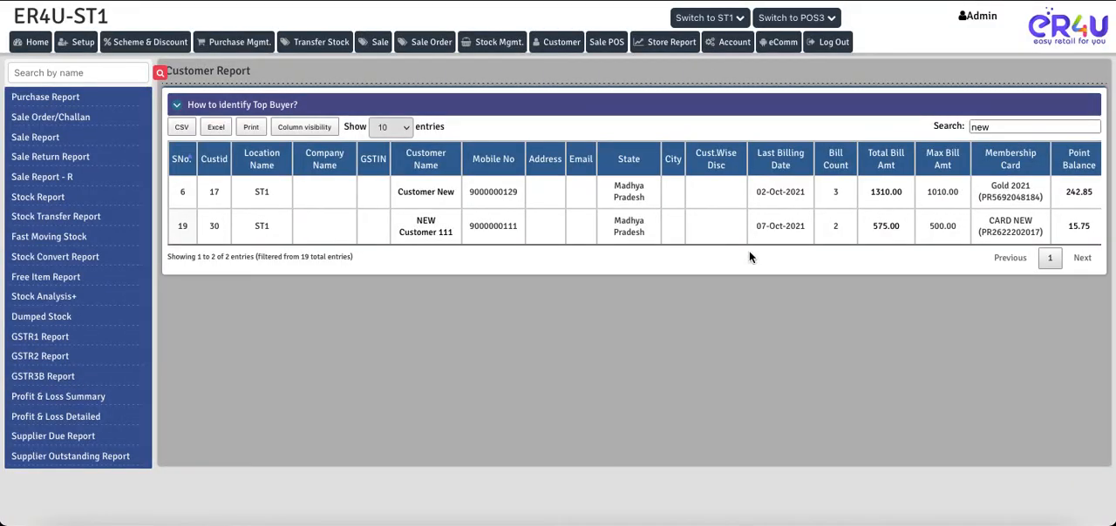
Reload the Customer Report with the form data resent and filter the list by "new"
key(F5)
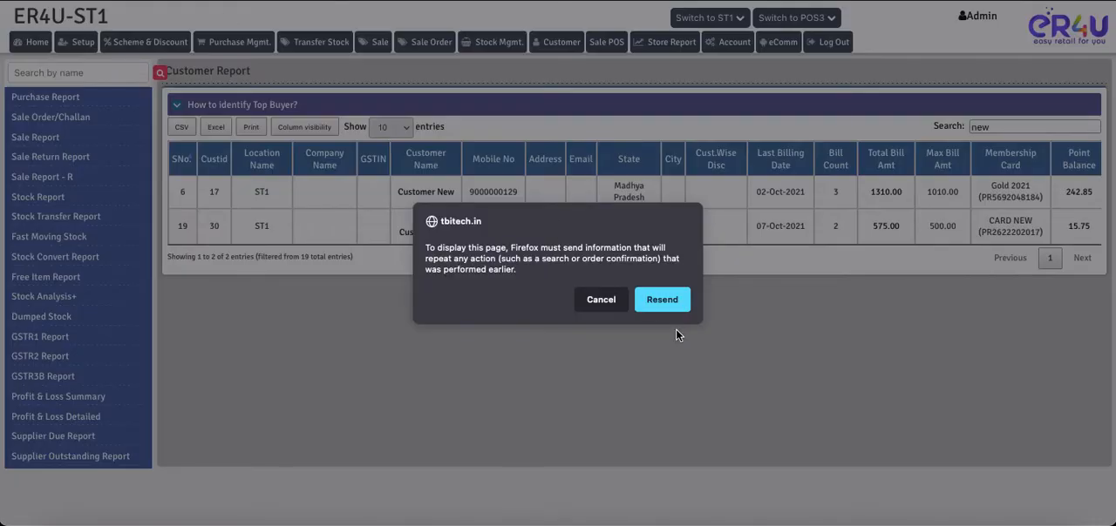
click(663, 300)
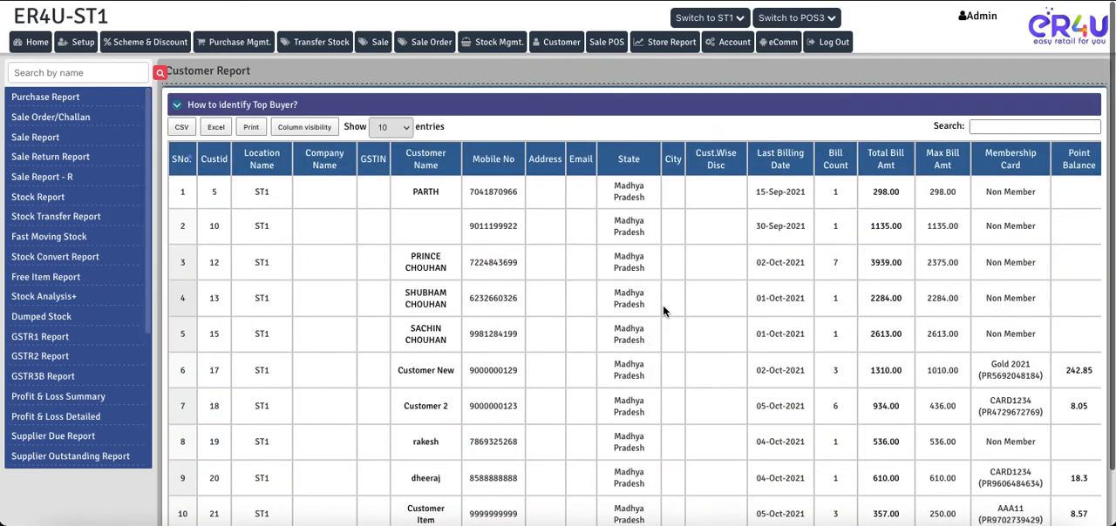
click(997, 128)
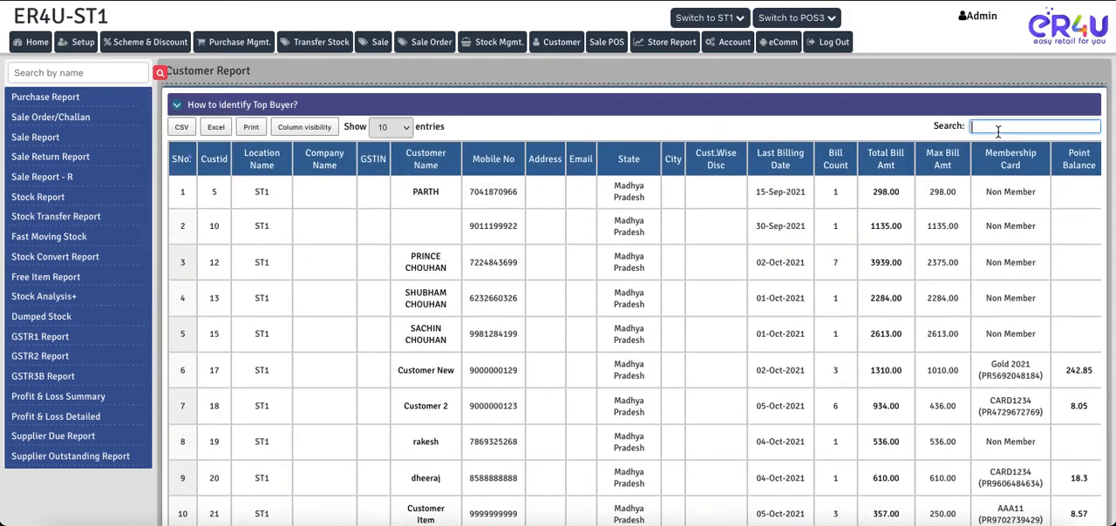
text(new)
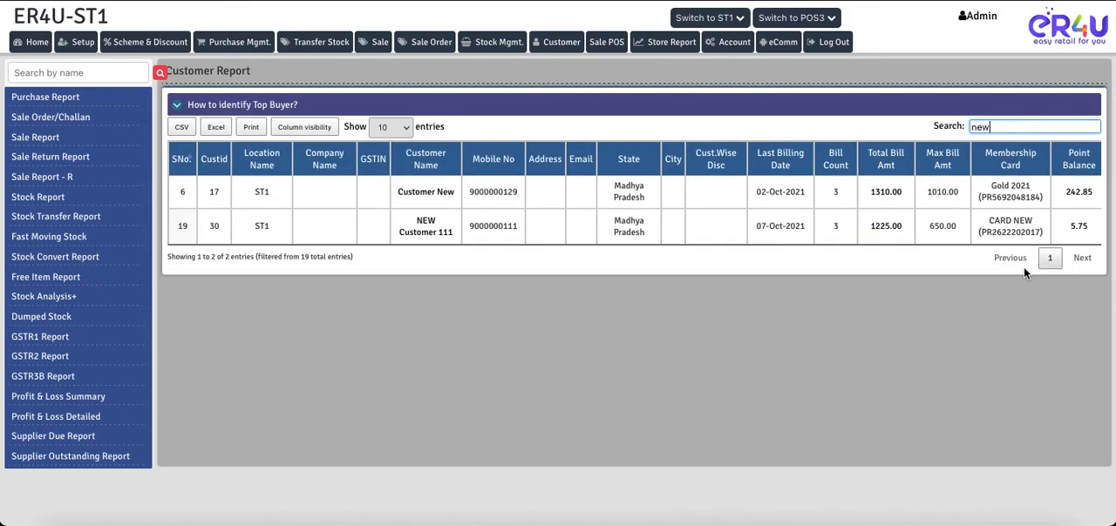
Check the new customer's Point Balance, review the Customer Point History of added and redeemed points, and close it
drag(1087, 231, 1070, 228)
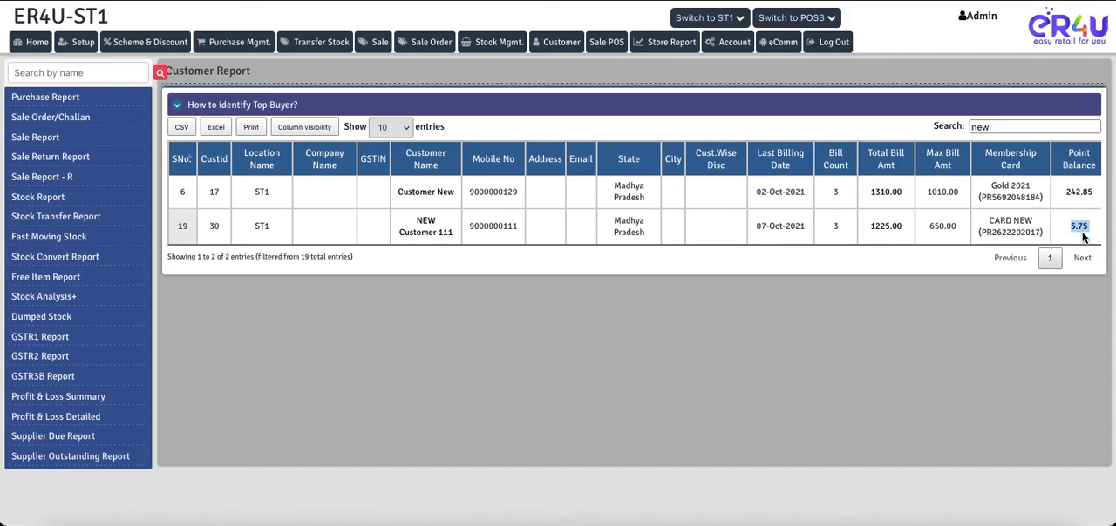
click(1077, 228)
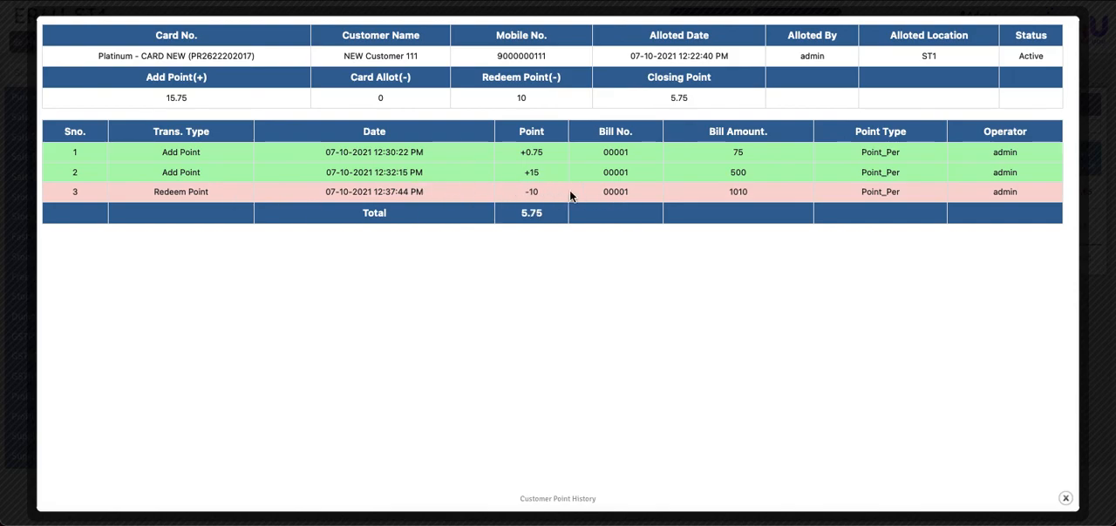
click(1065, 500)
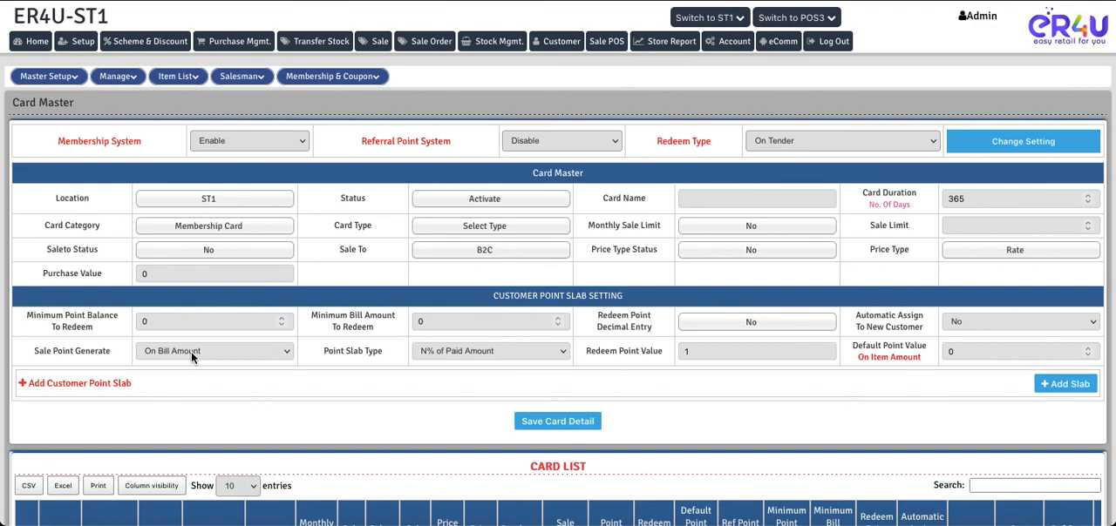
Open the Sale Point Generate options in the Card Master's customer point slab settings
click(191, 351)
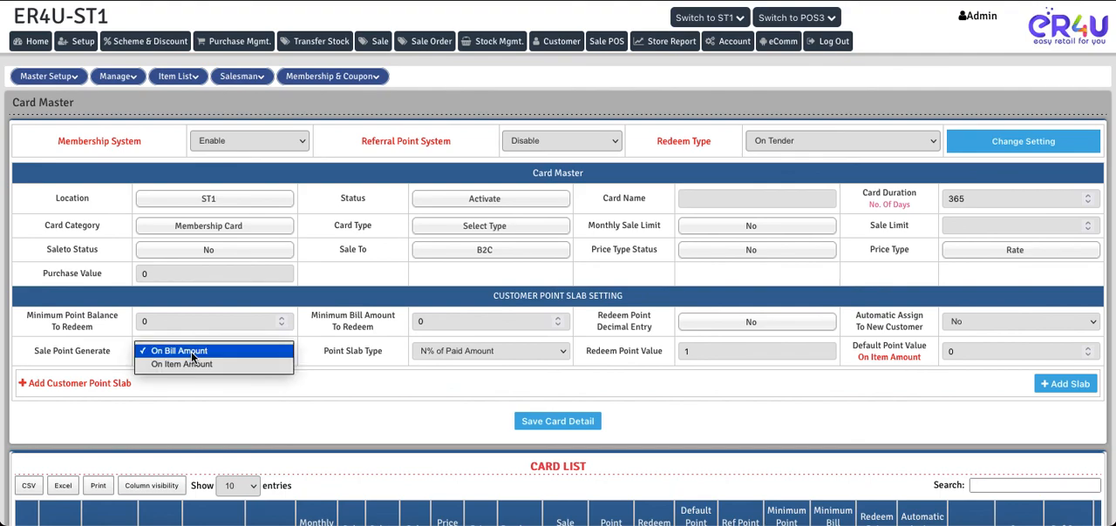